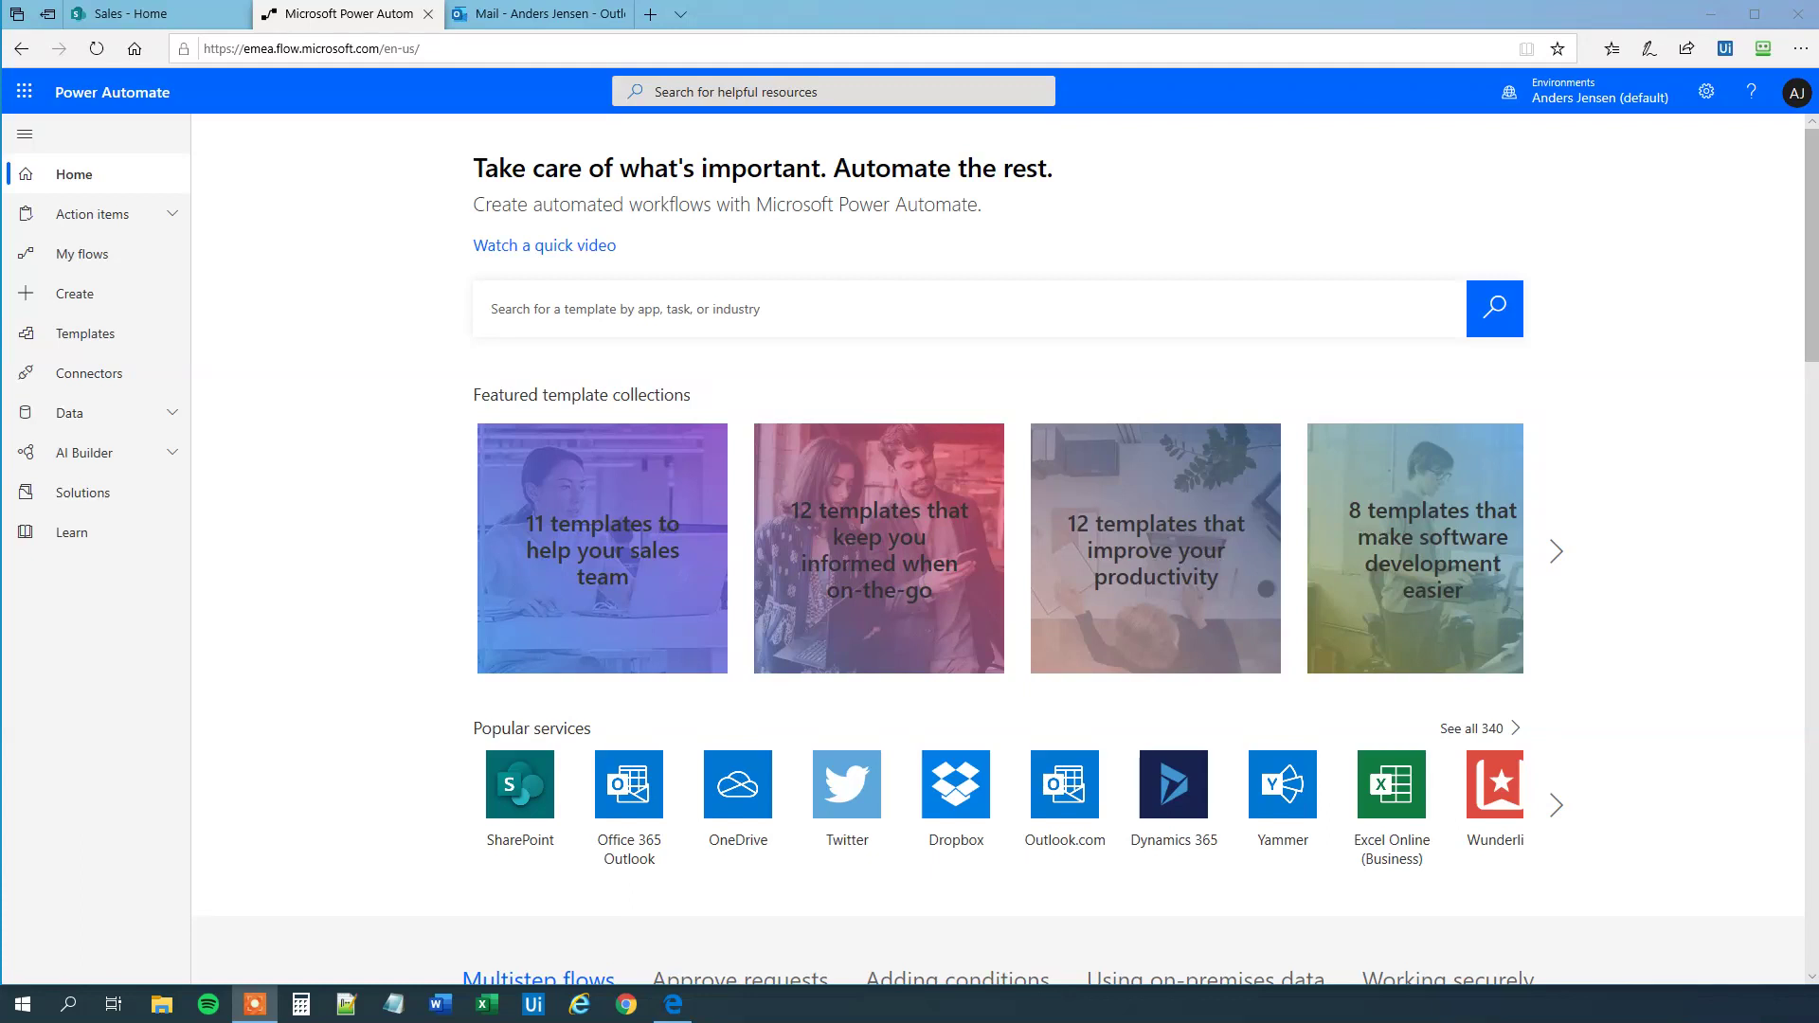
{"action": "left_click", "coordinate": [133, 13]}
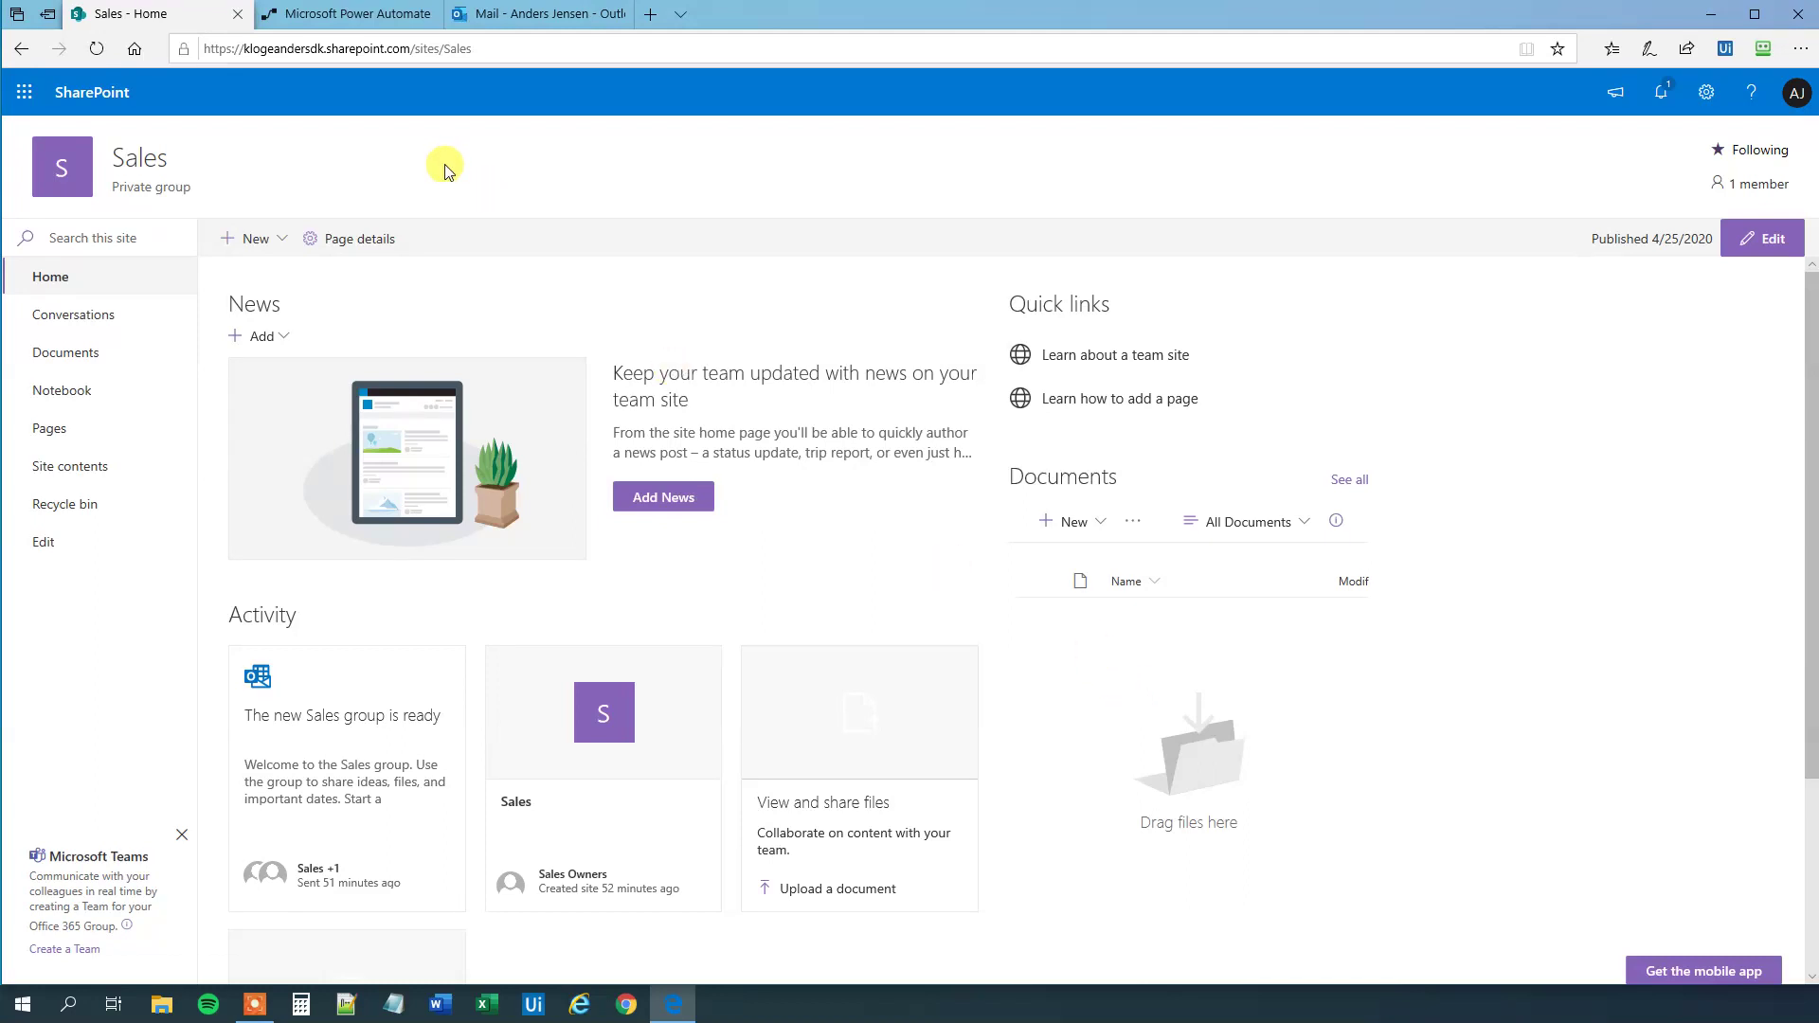
- Back in Power Automate, start a new automated flow and name it FormattedTimes
{"action": "left_click", "coordinate": [356, 27]}
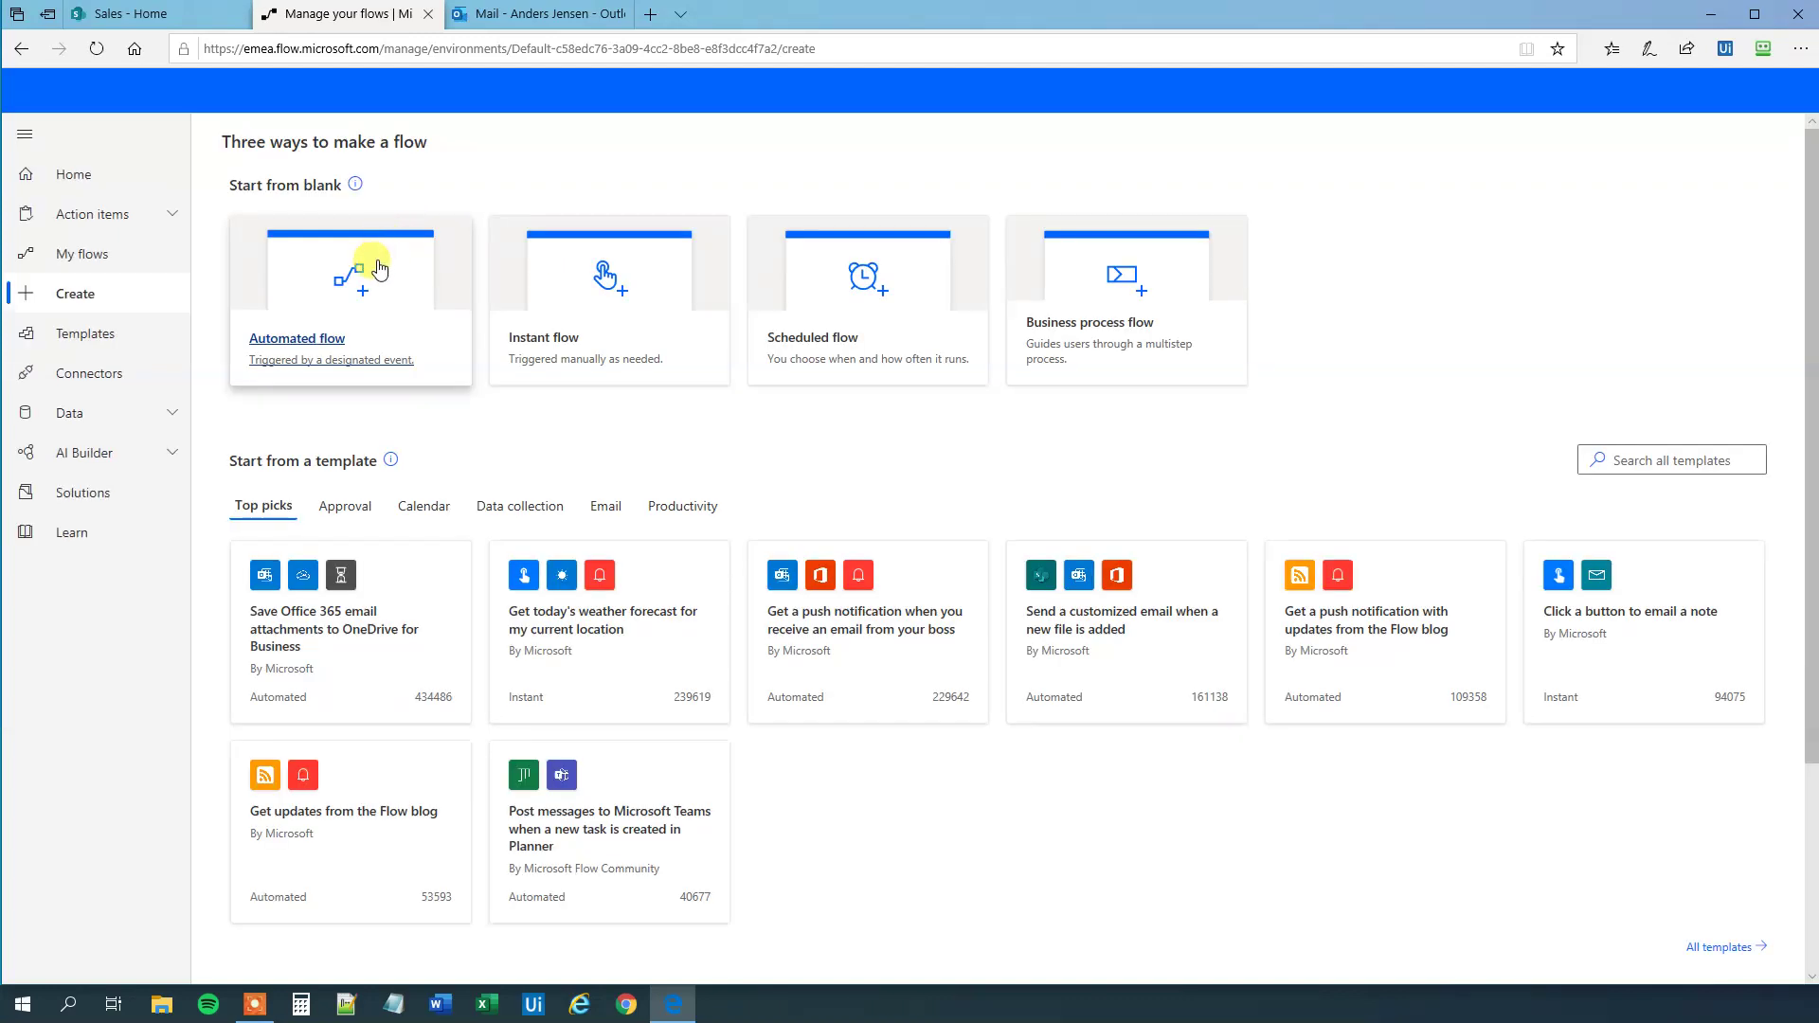
{"action": "left_click", "coordinate": [379, 270]}
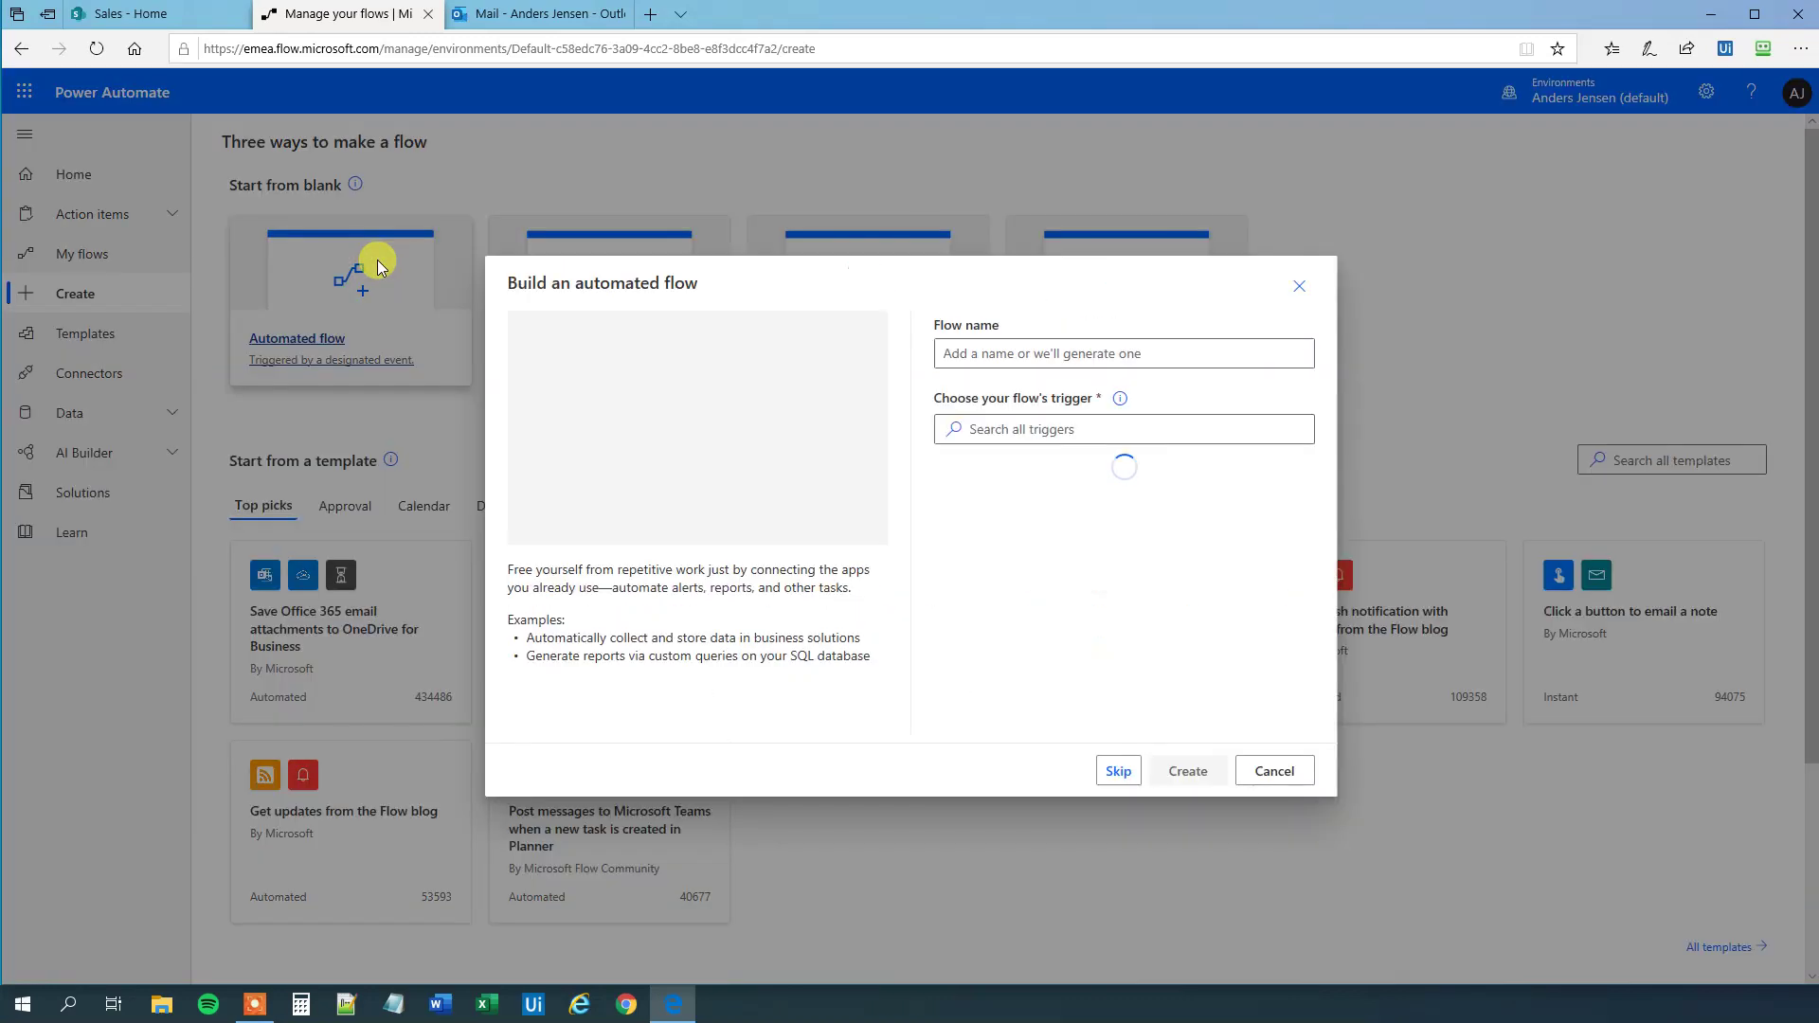
{"action": "left_click", "coordinate": [970, 352]}
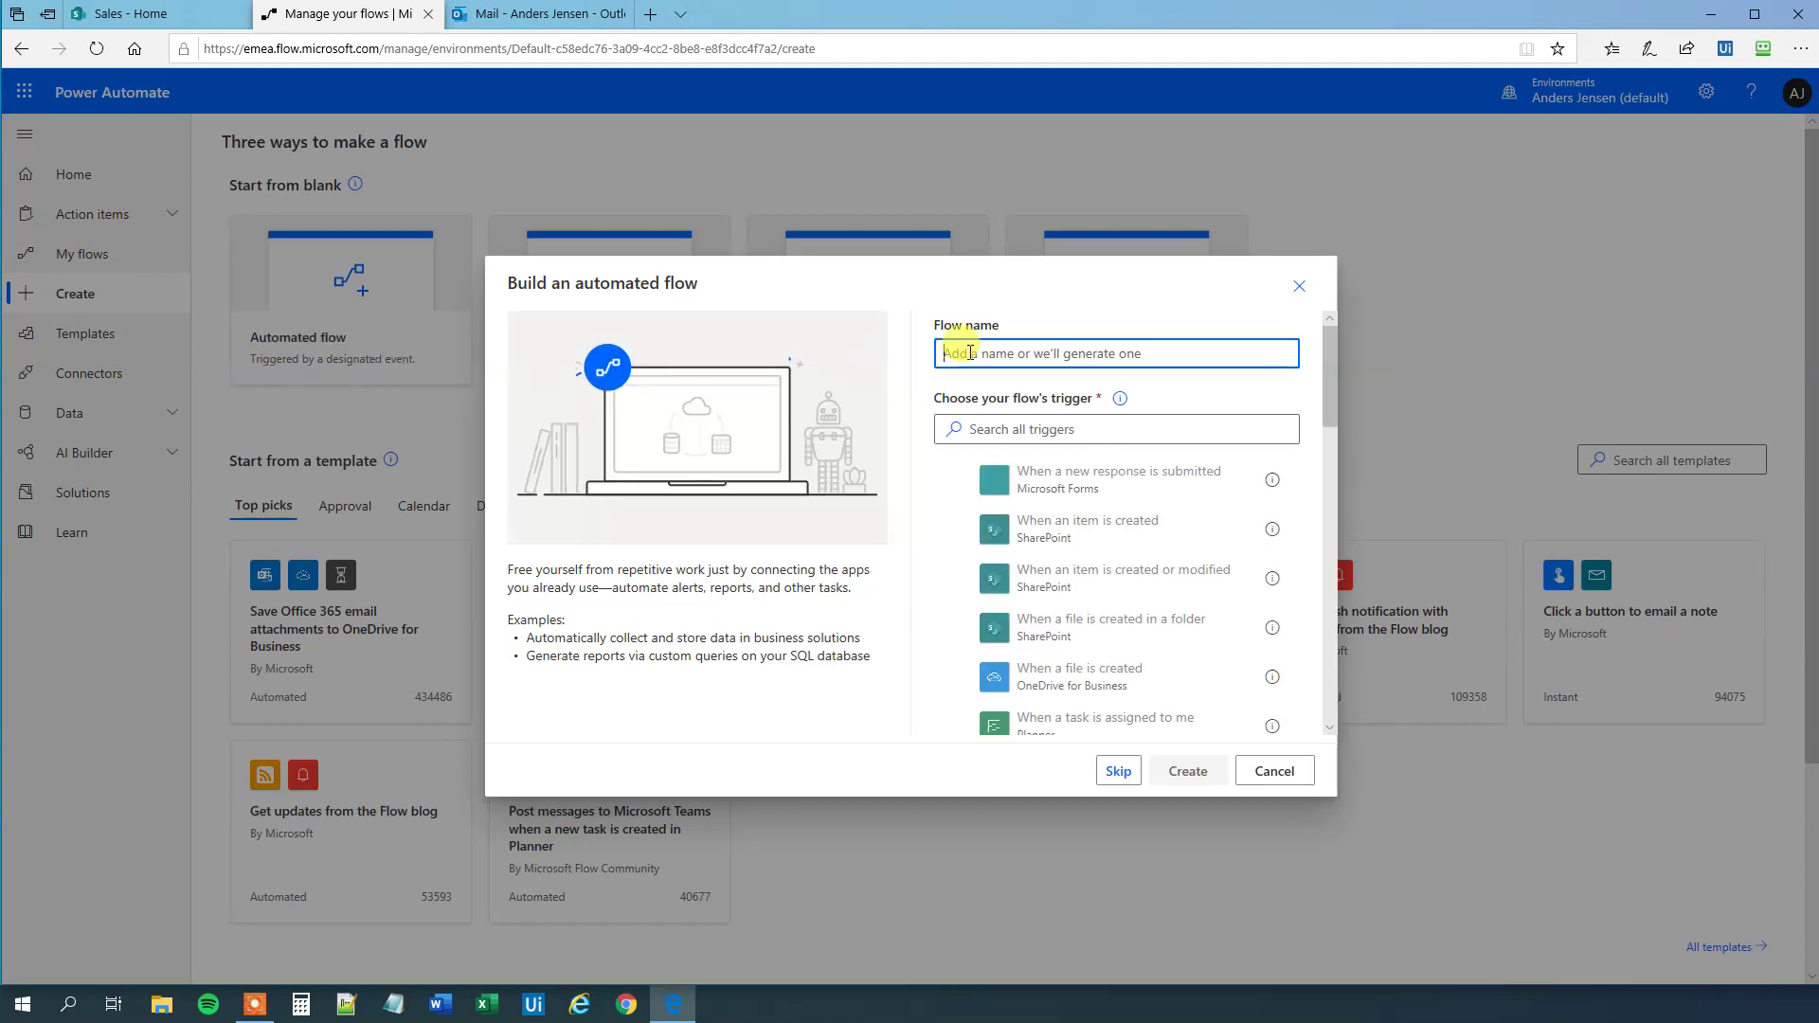
{"action": "type", "text": "FormattedTimes"}
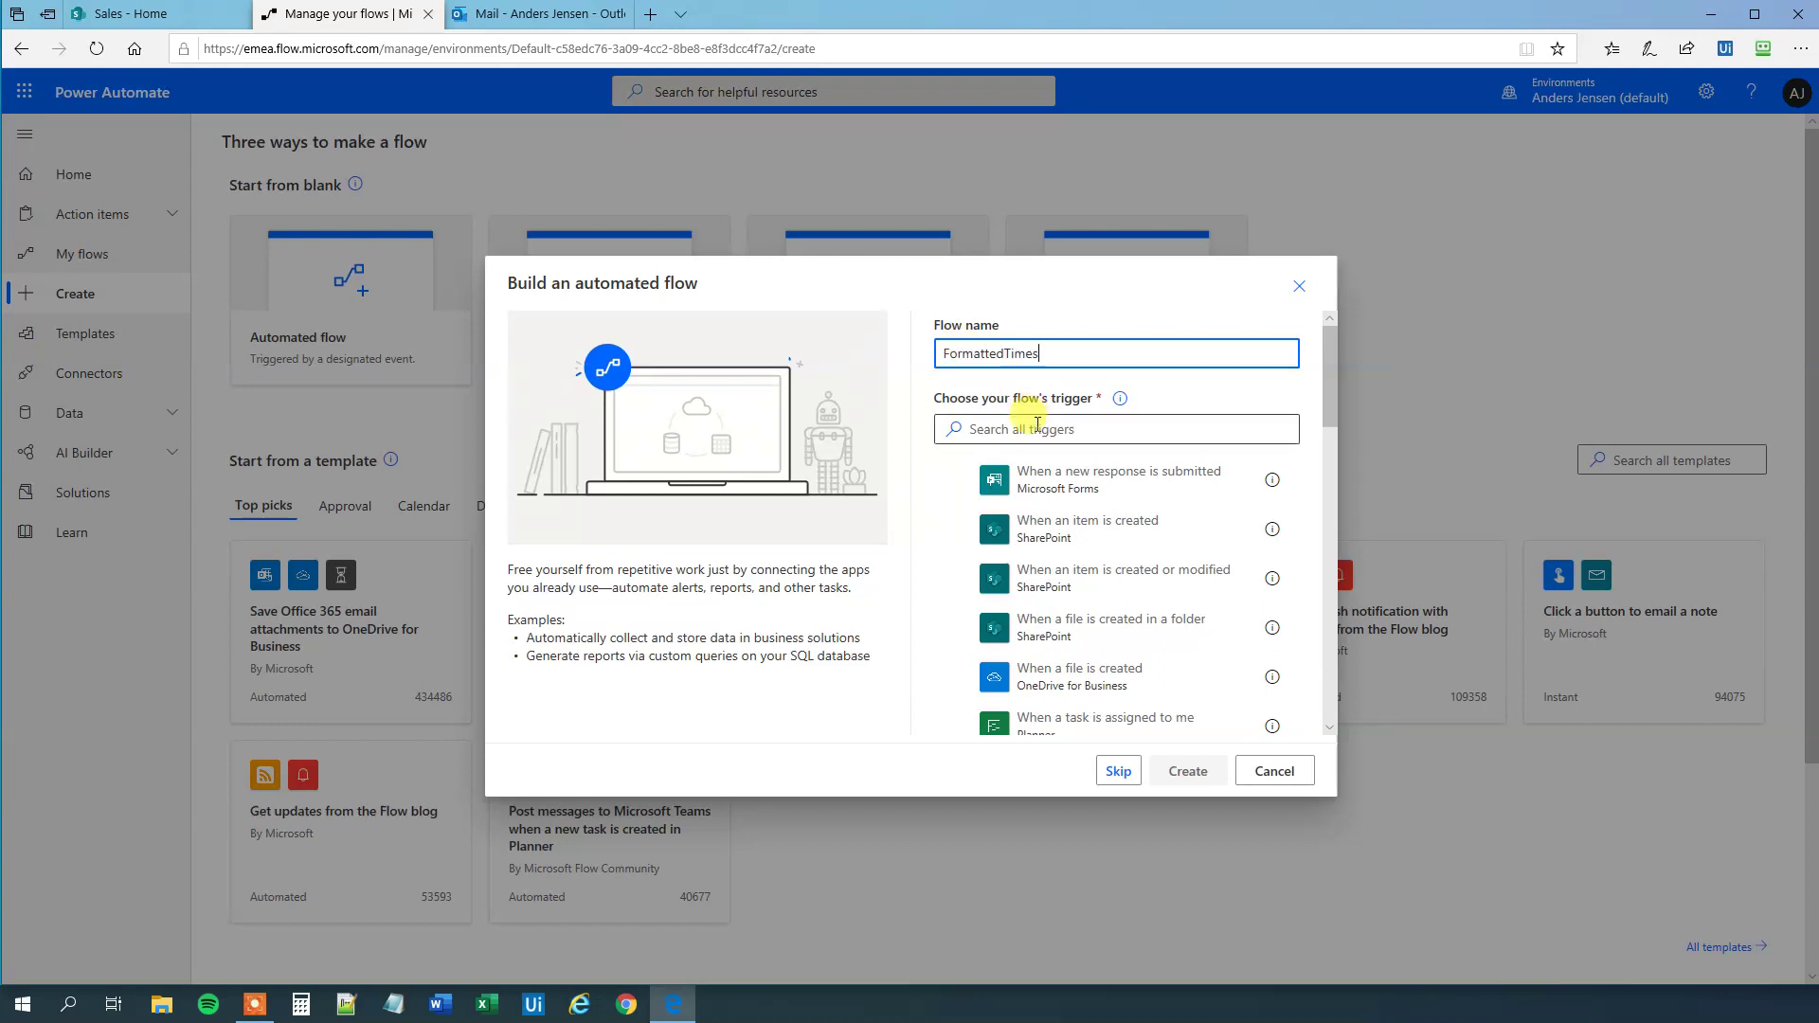
- Choose the SharePoint trigger 'When a file is created or modified (properties only)' and create the flow
{"action": "left_click", "coordinate": [1053, 403]}
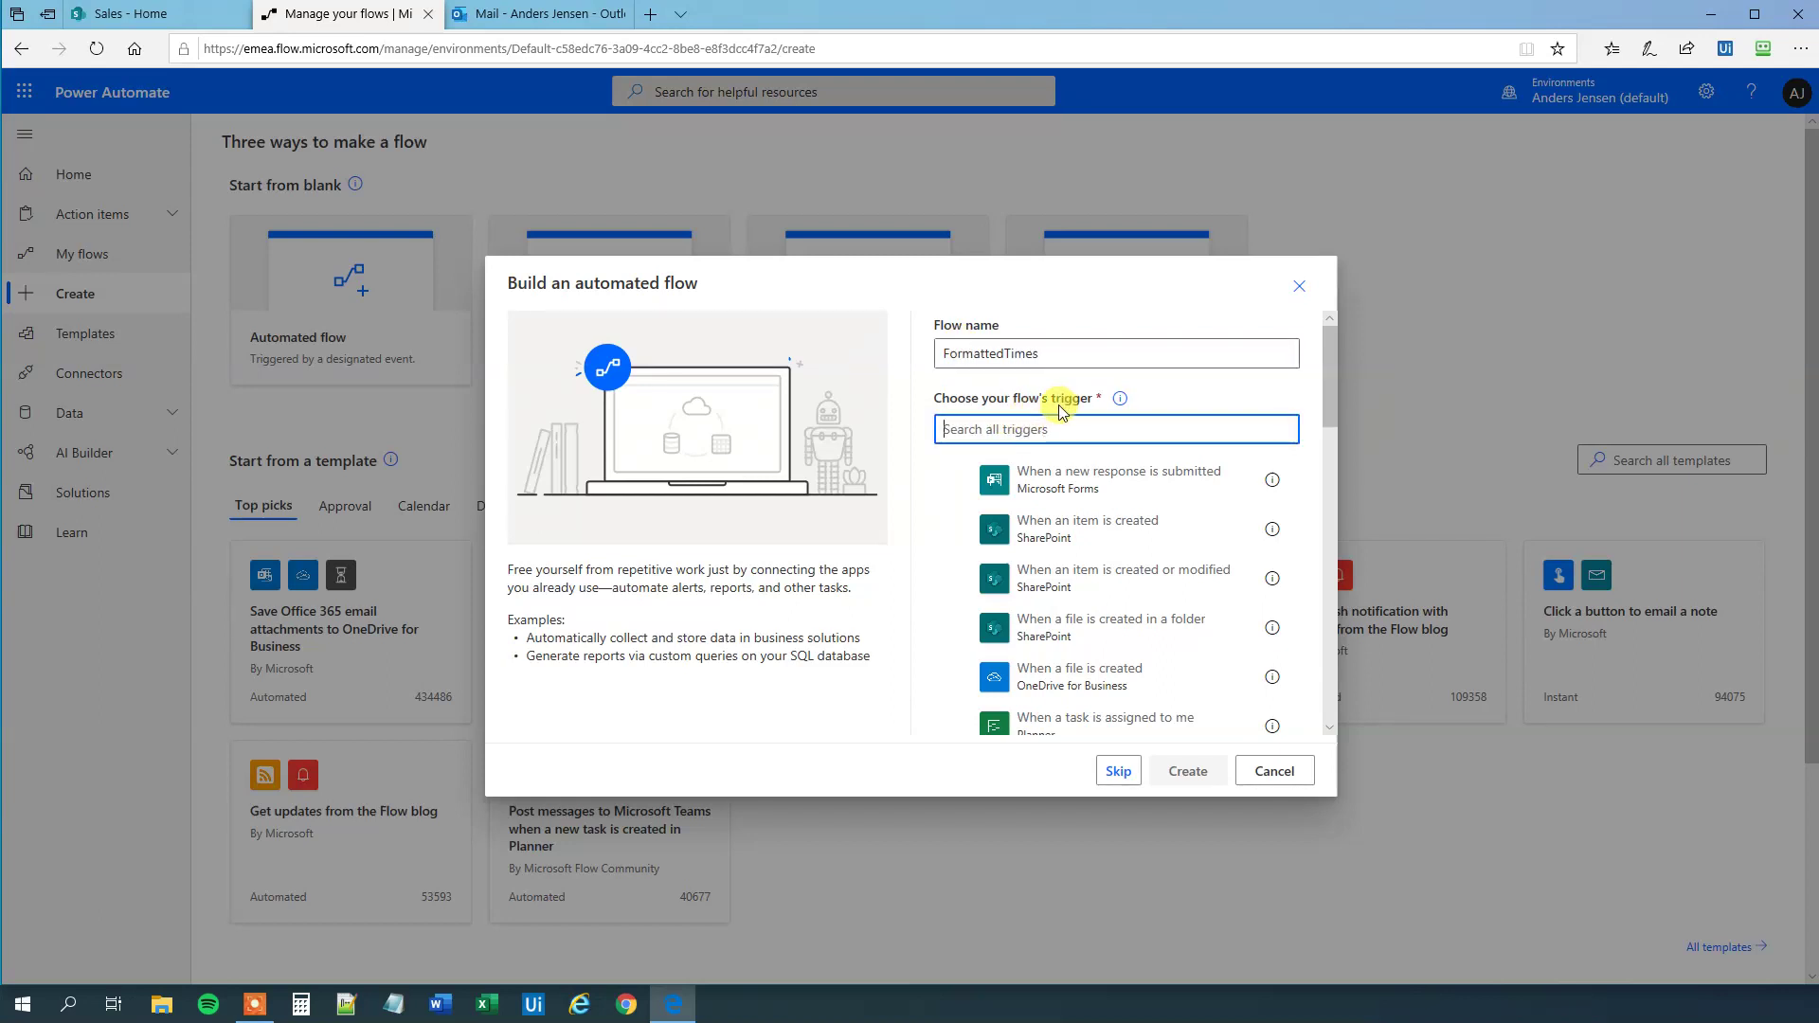
{"action": "type", "text": "when a files i s"}
{"action": "key", "text": "BackSpace"}
{"action": "key", "text": "BackSpace"}
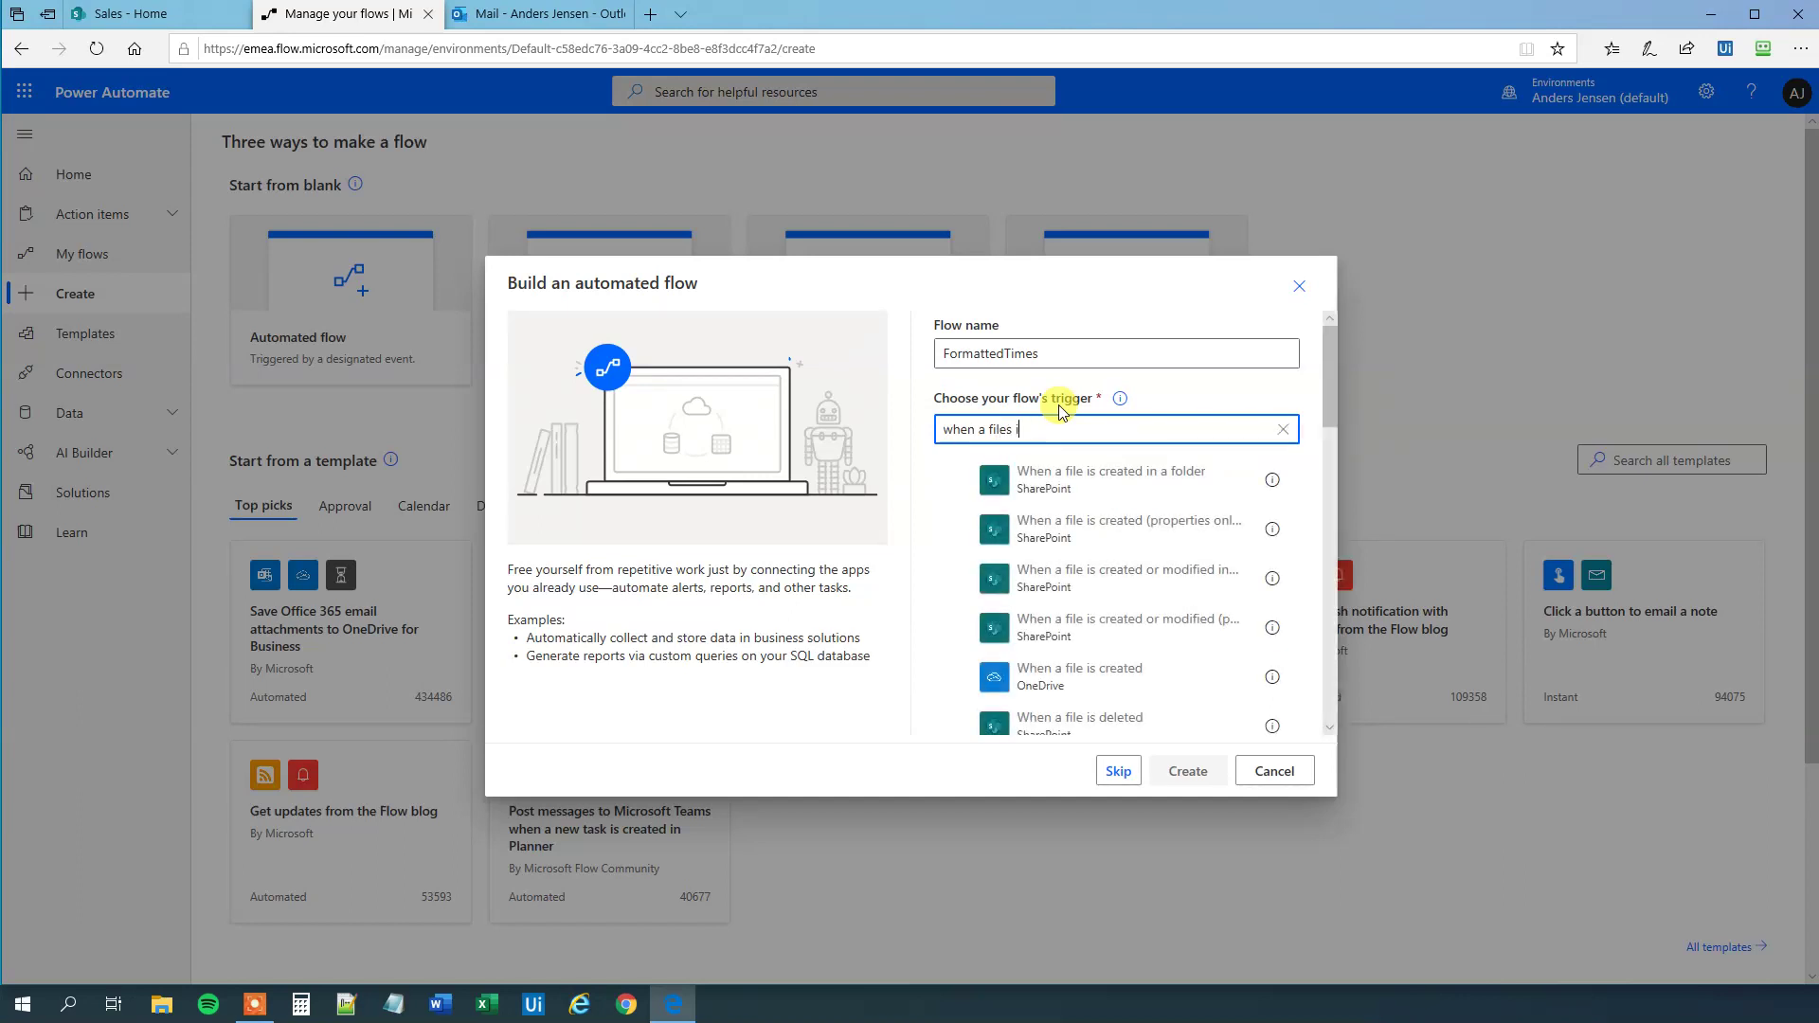
{"action": "type", "text": "s created"}
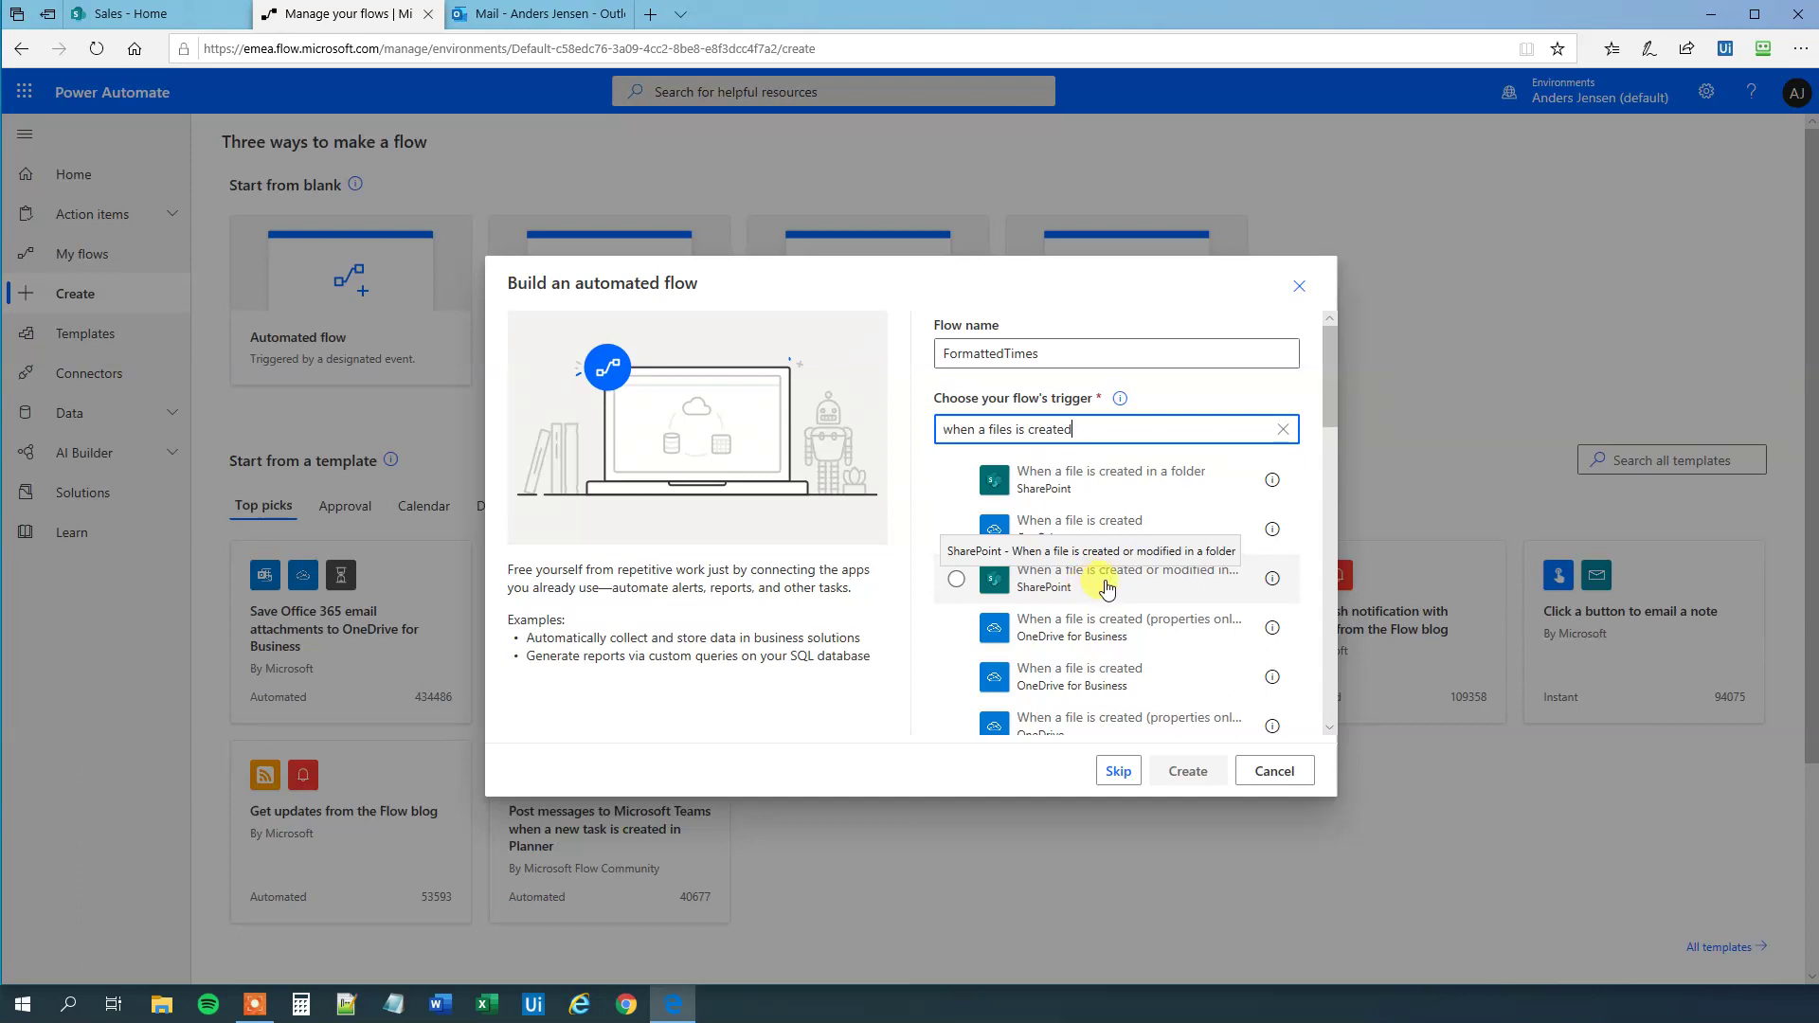
{"action": "scroll", "coordinate": [1104, 588], "scroll_direction": "down", "scroll_amount": 2}
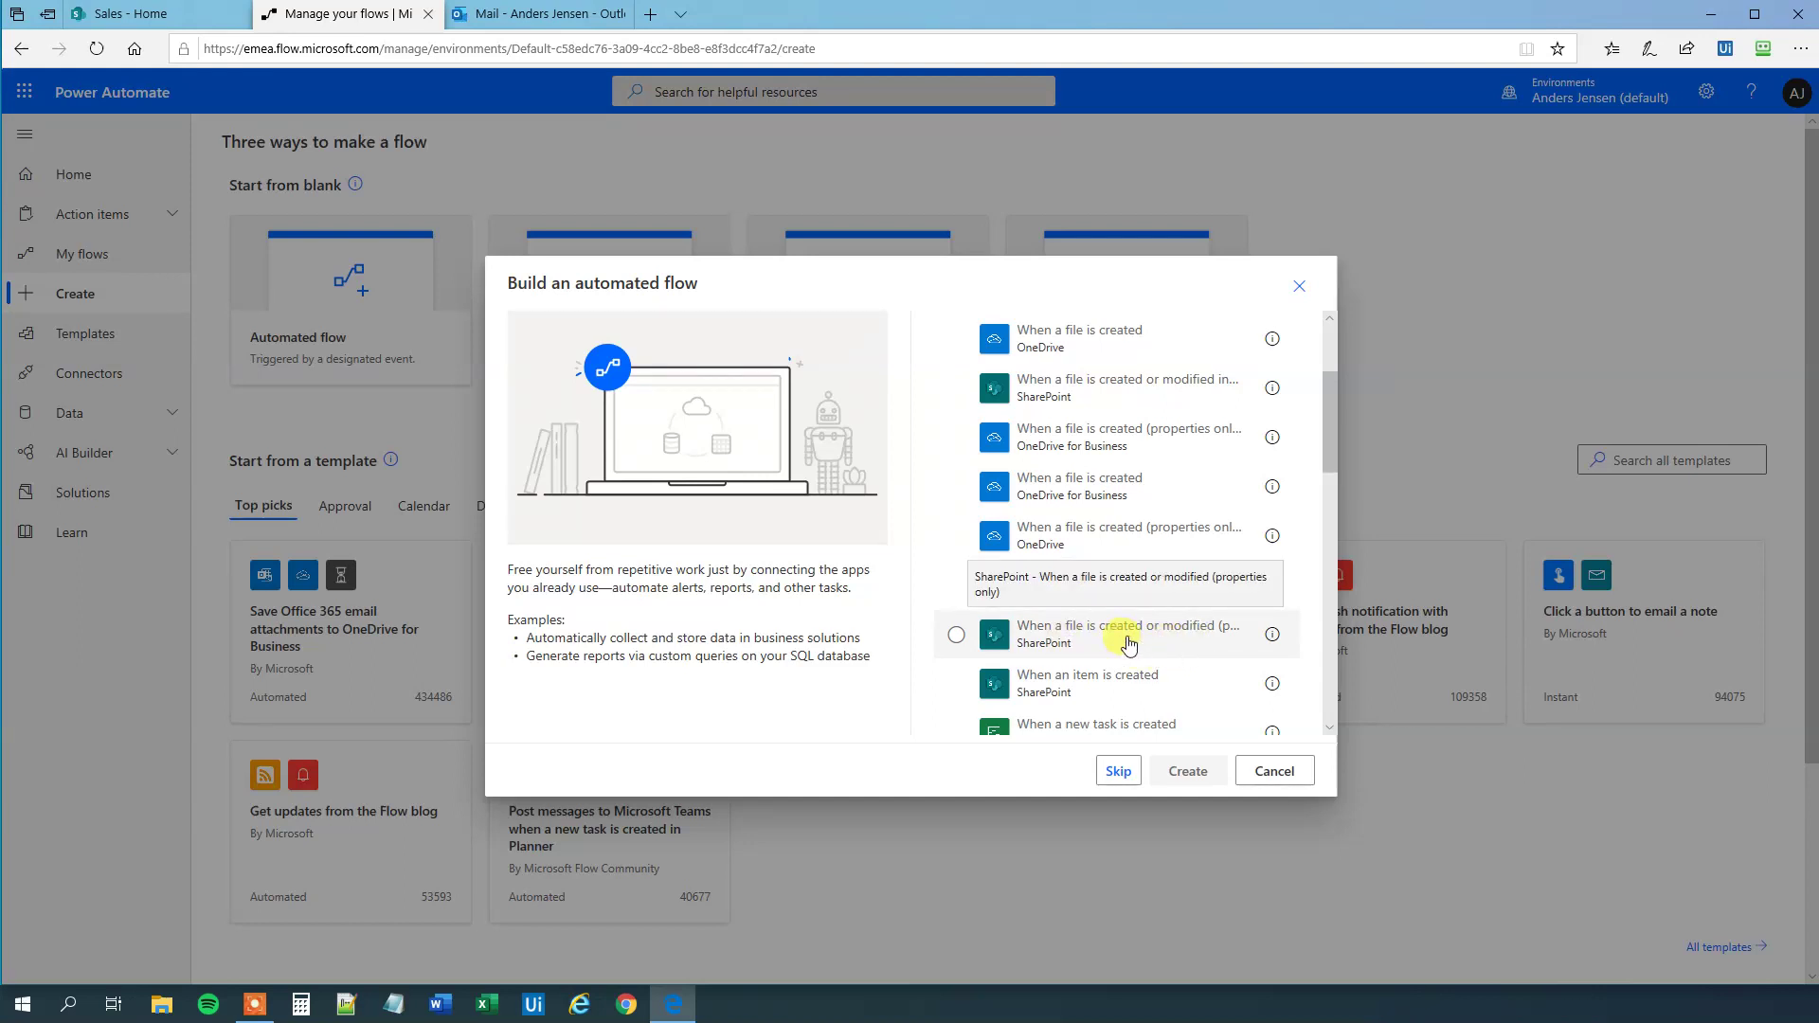
{"action": "left_click", "coordinate": [955, 637]}
{"action": "left_click", "coordinate": [1184, 769]}
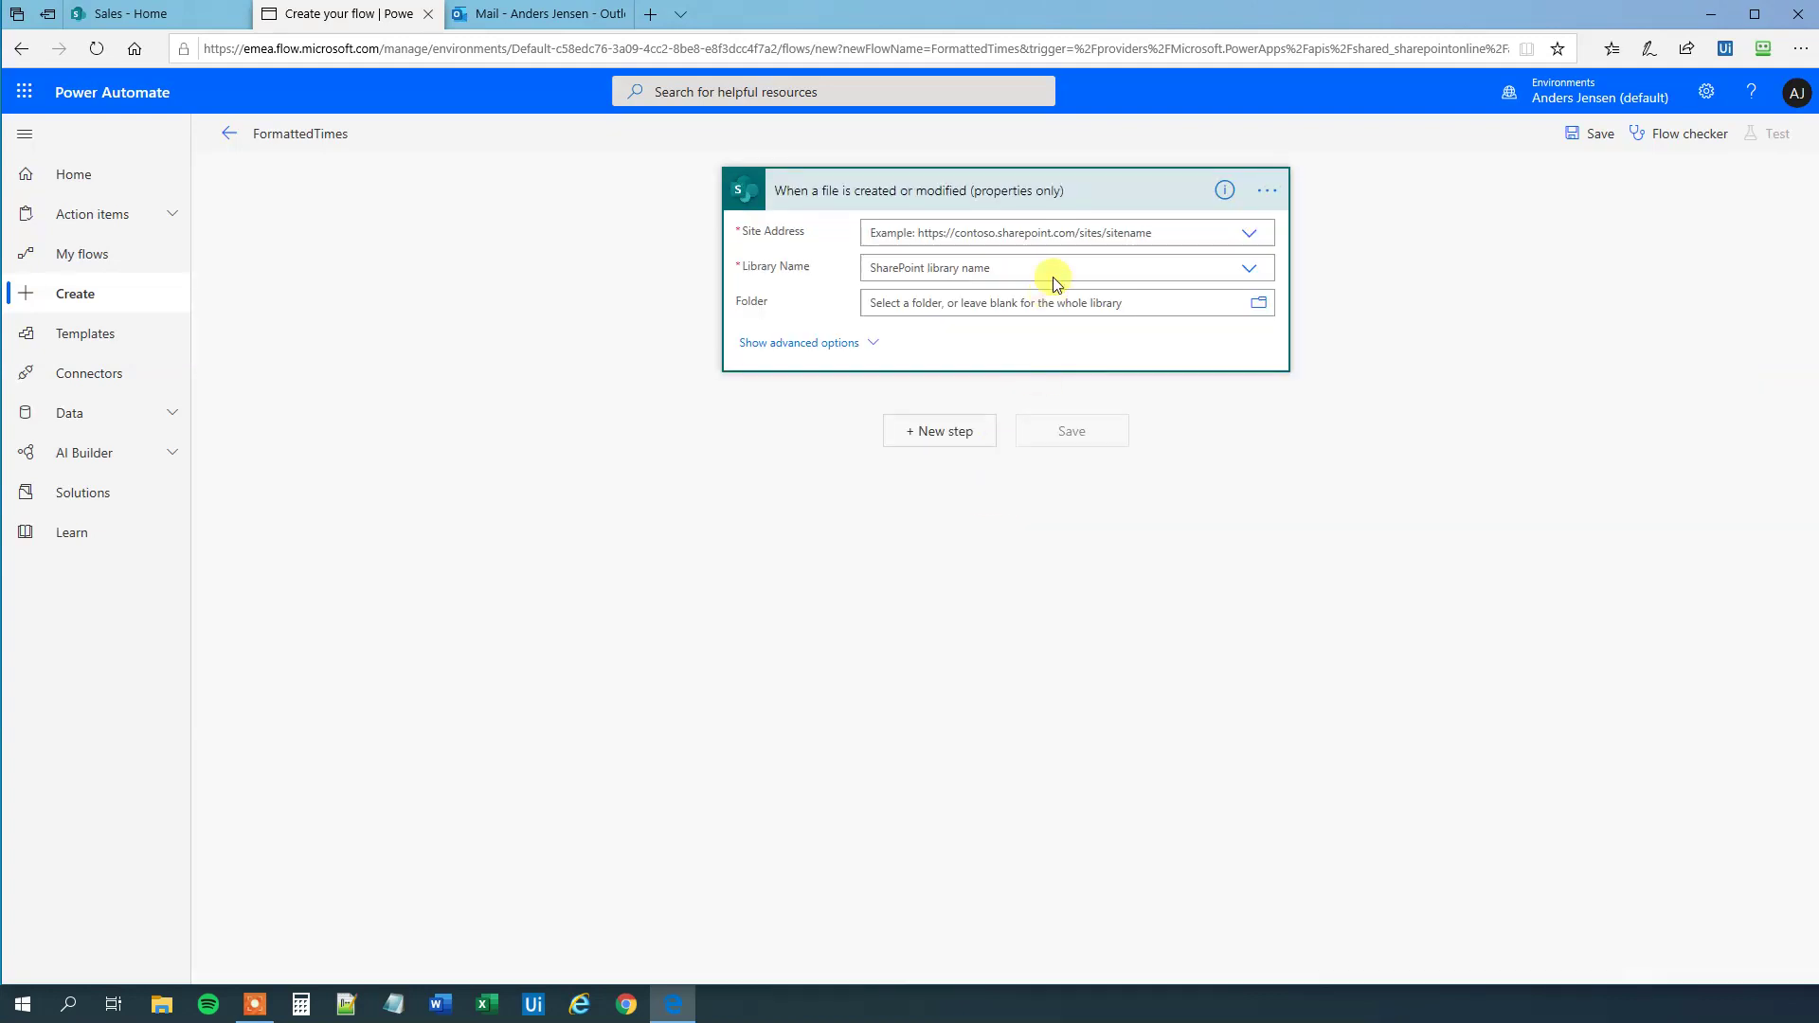
- Set the trigger's Site Address to Sales and Library Name to Documents
{"action": "left_click", "coordinate": [1247, 234]}
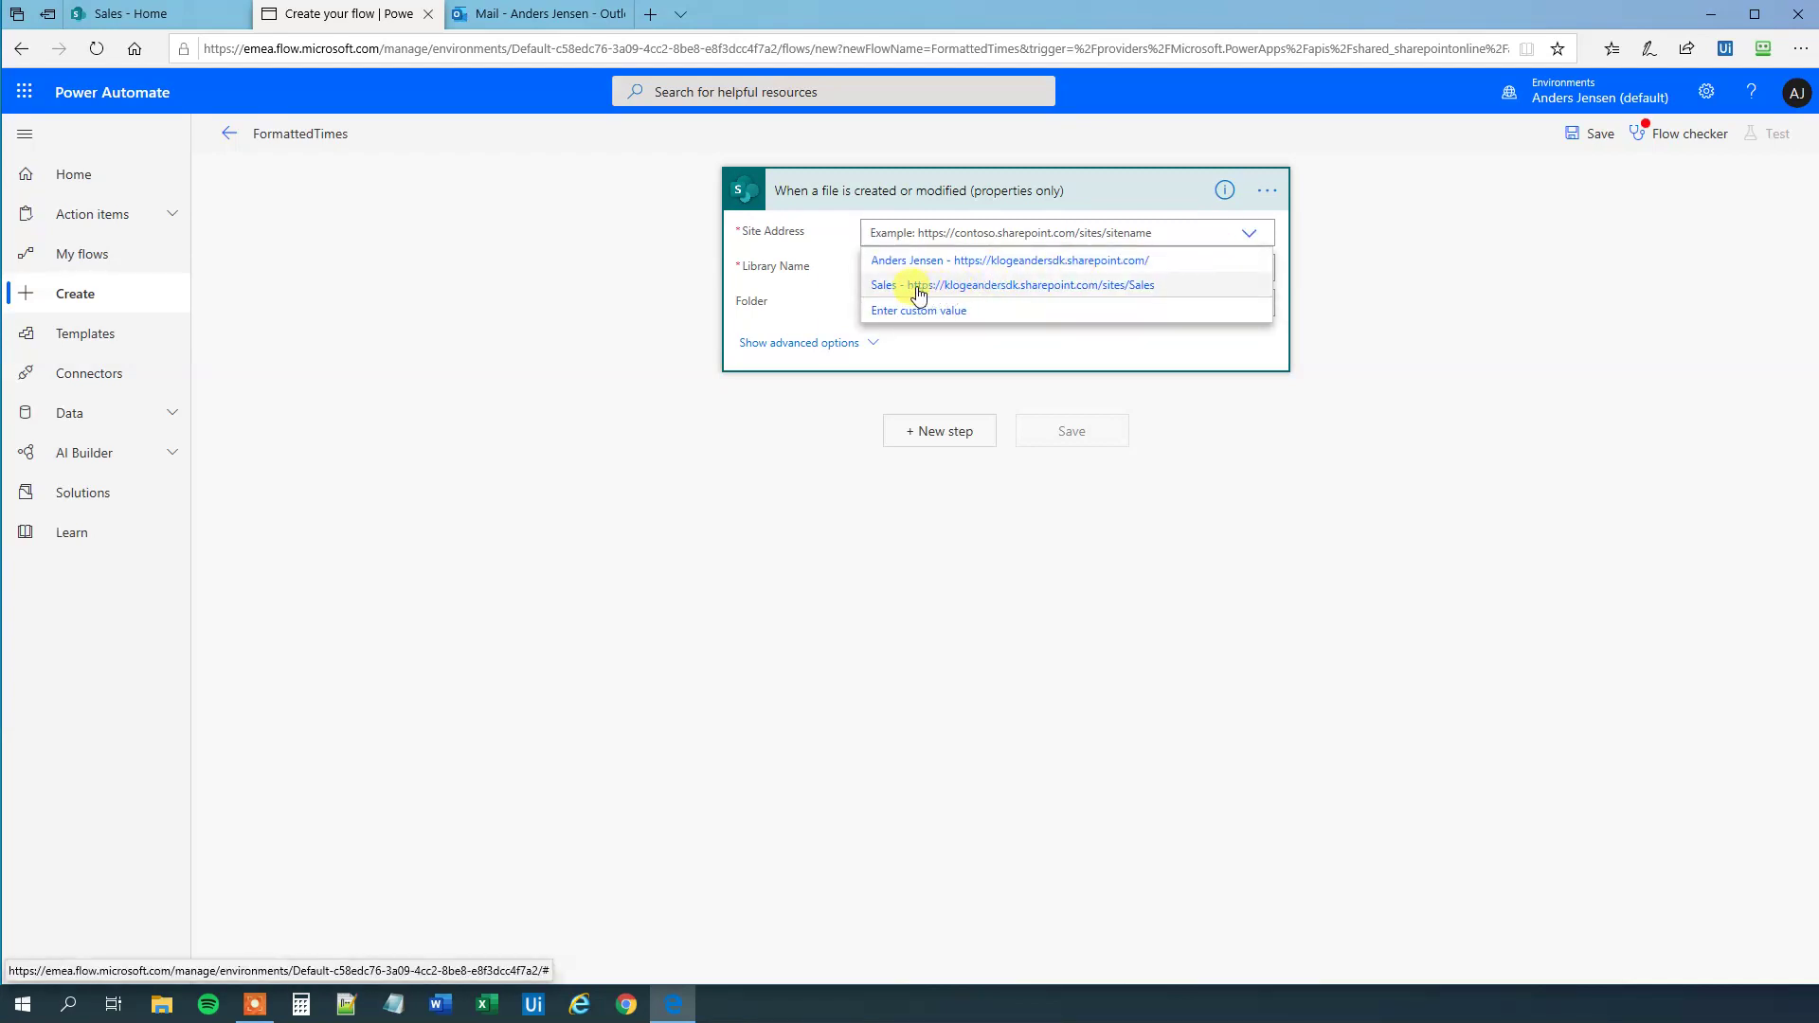
{"action": "left_click", "coordinate": [917, 287]}
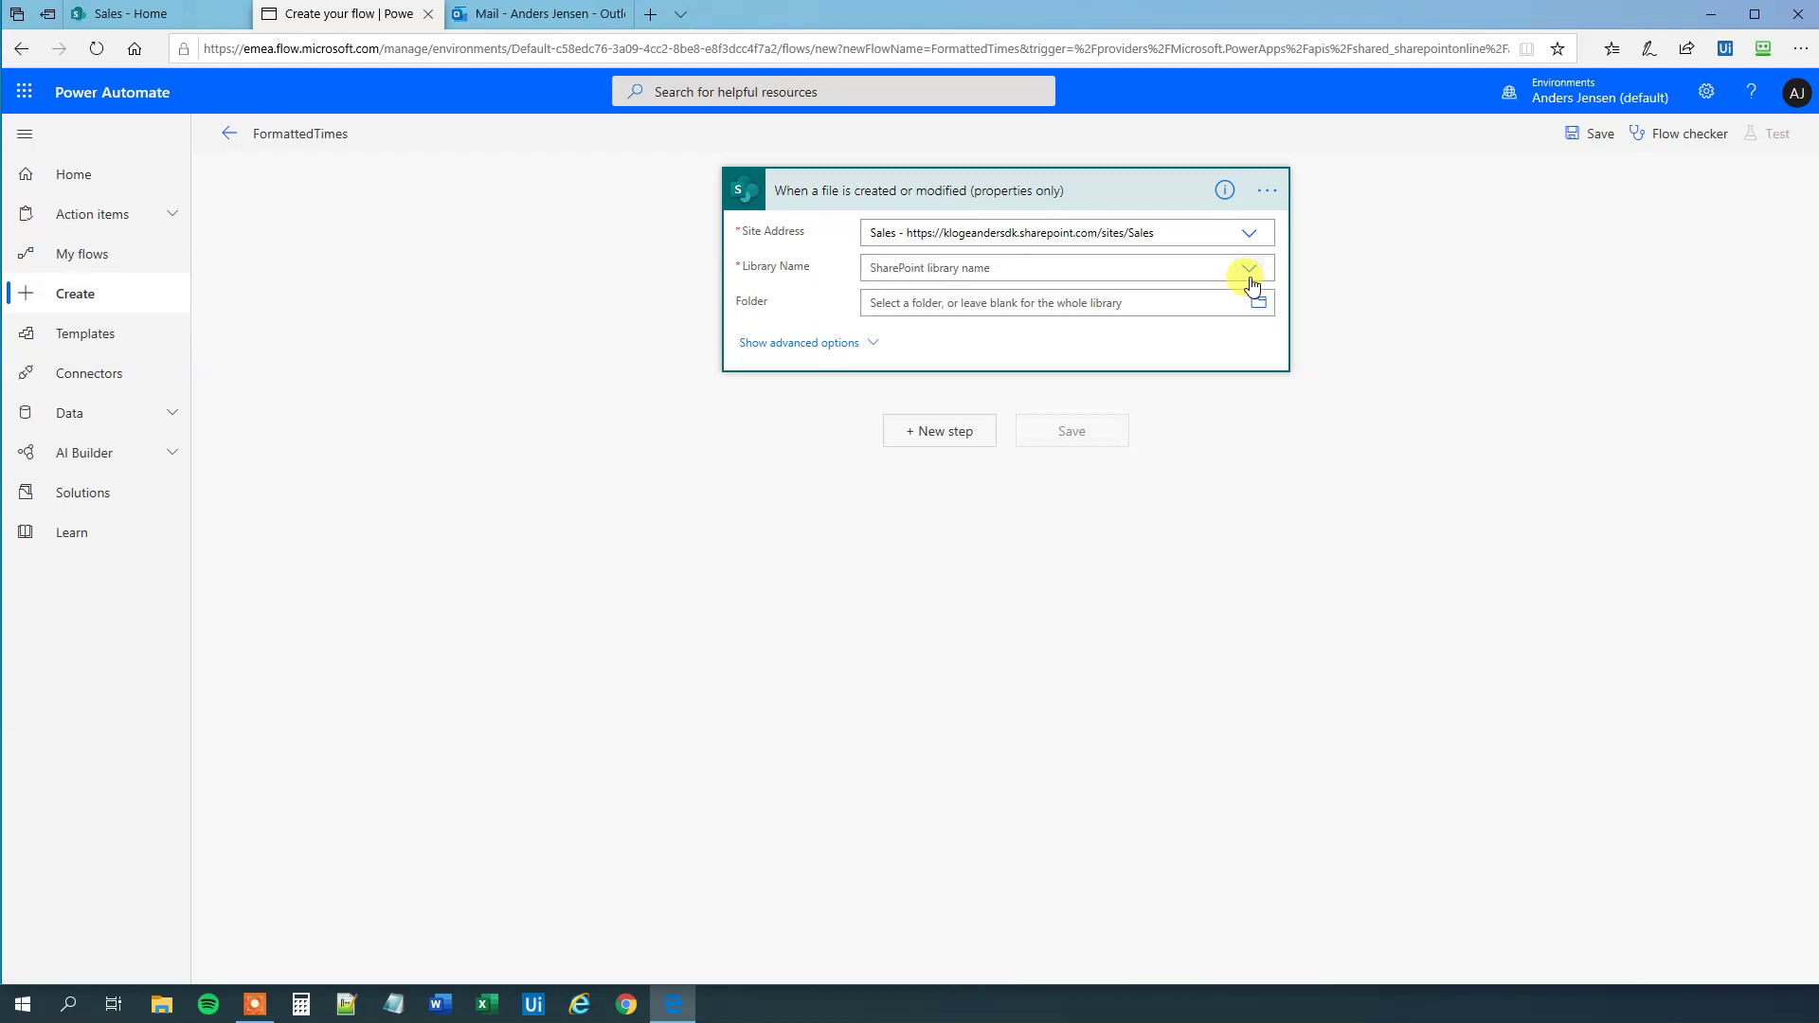
{"action": "left_click", "coordinate": [1251, 276]}
{"action": "left_click", "coordinate": [904, 298]}
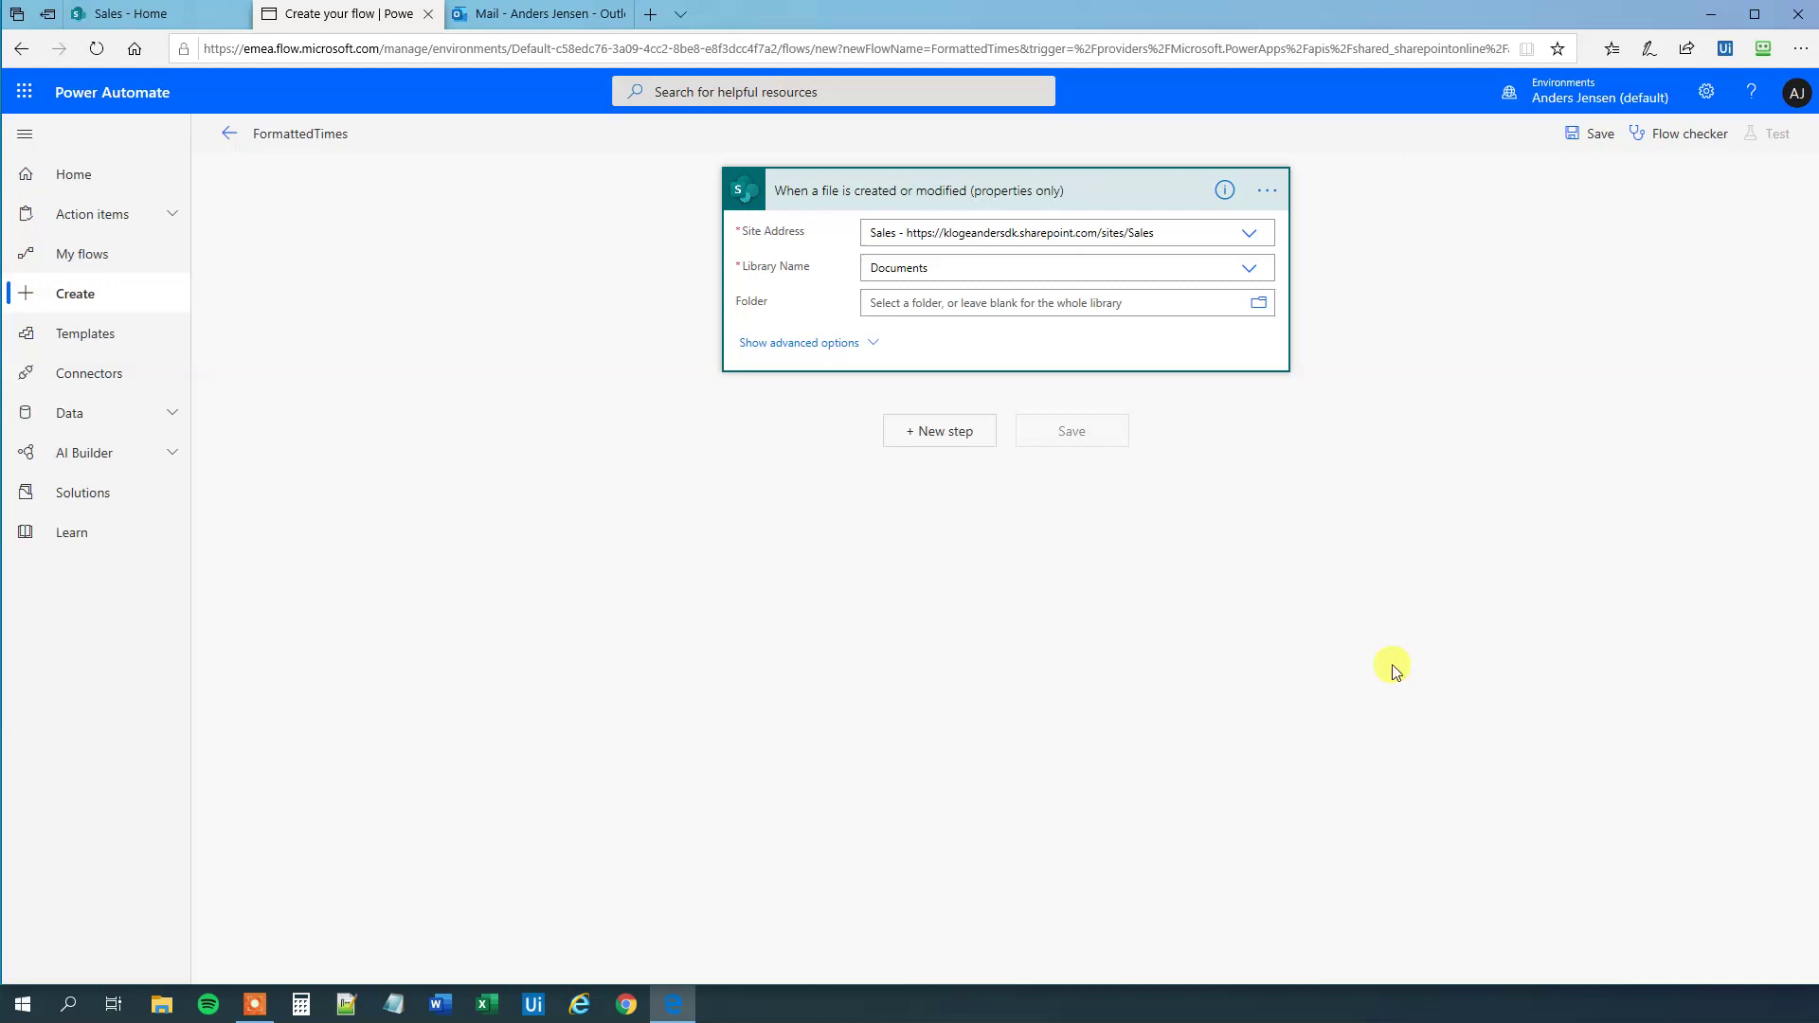
- Add a Date Time 'Convert time zone' action after the trigger
{"action": "left_click", "coordinate": [963, 439]}
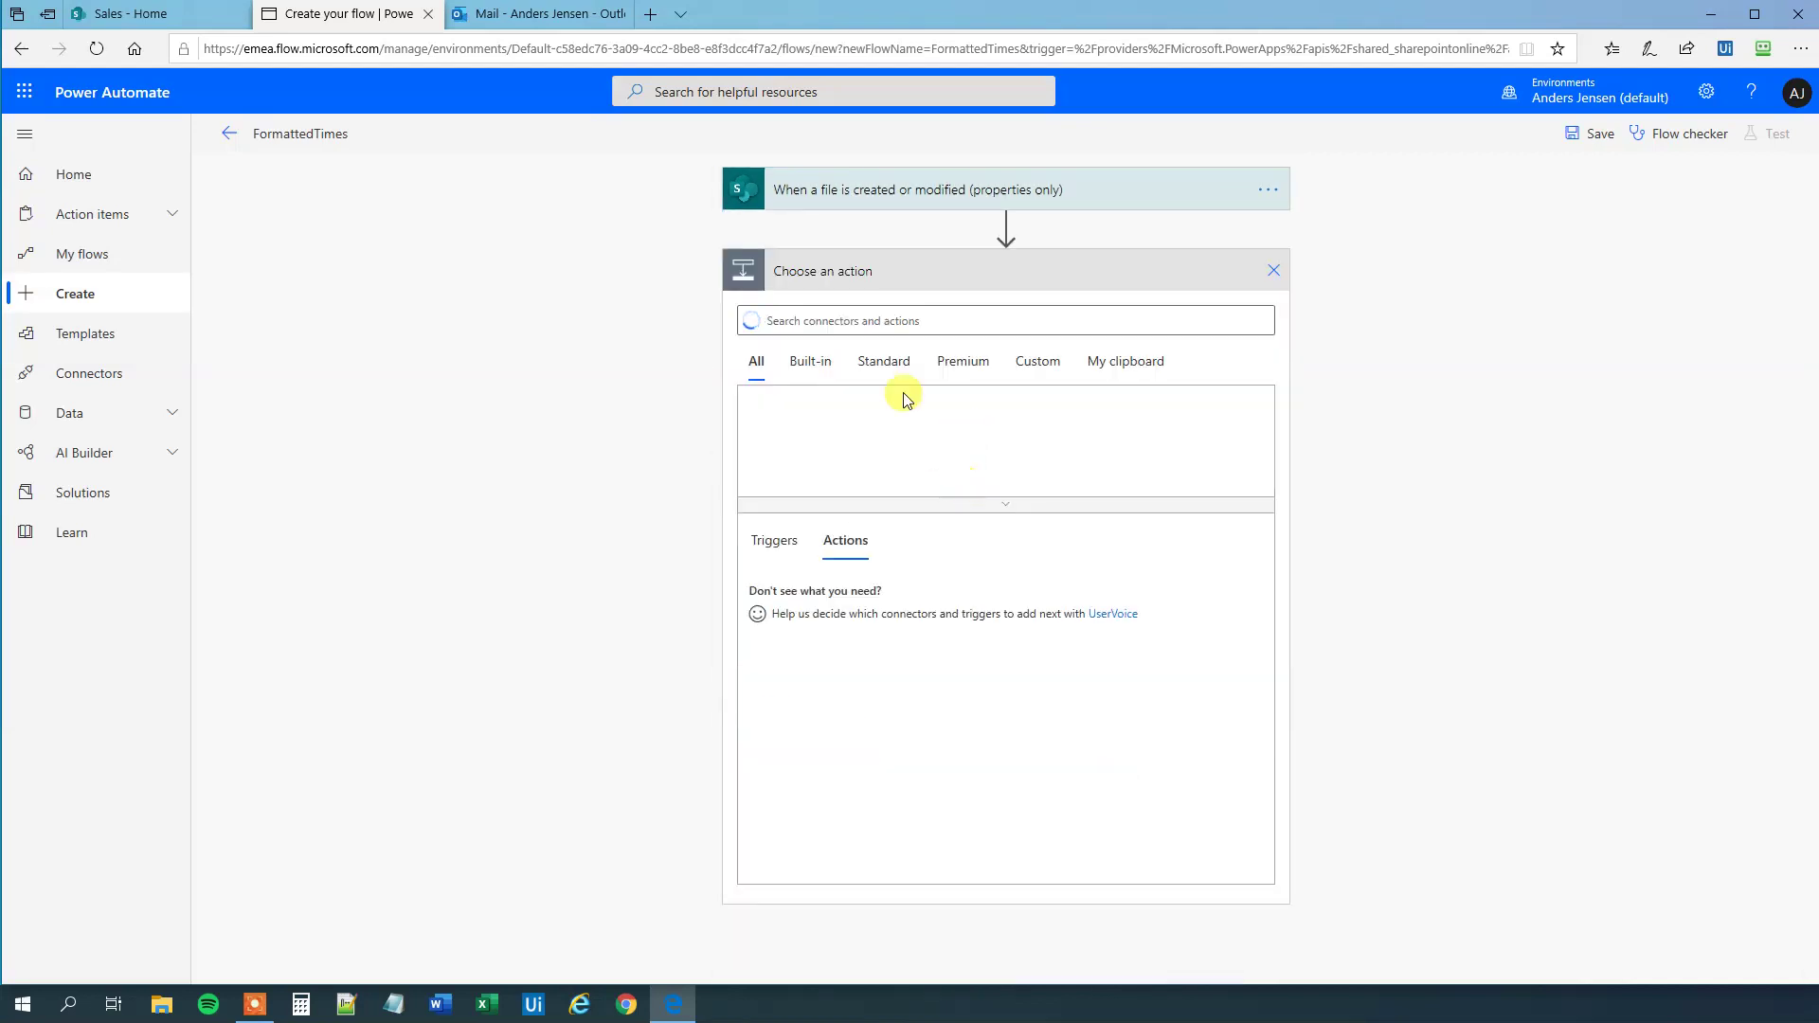
{"action": "type", "text": "onver"}
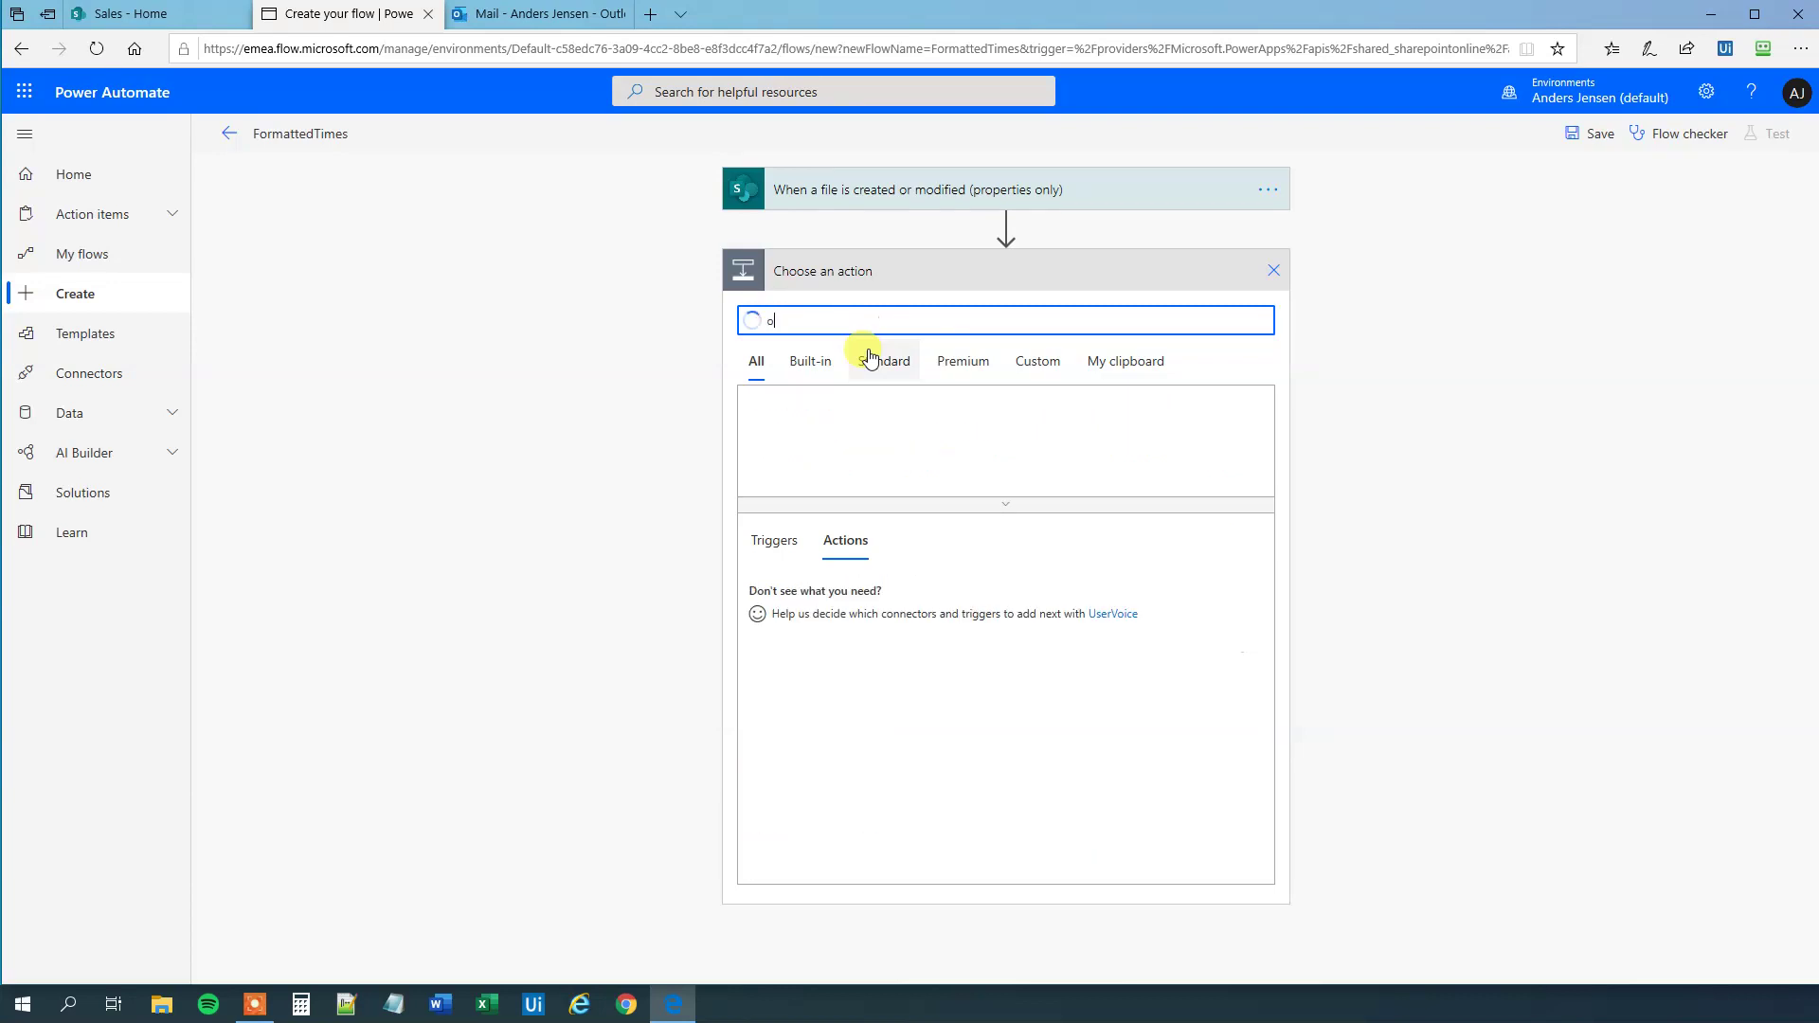
{"action": "key", "text": "BackSpace"}
{"action": "key", "text": "BackSpace"}
{"action": "key", "text": "BackSpace"}
{"action": "key", "text": "BackSpace"}
{"action": "key", "text": "BackSpace"}
{"action": "type", "text": "convert"}
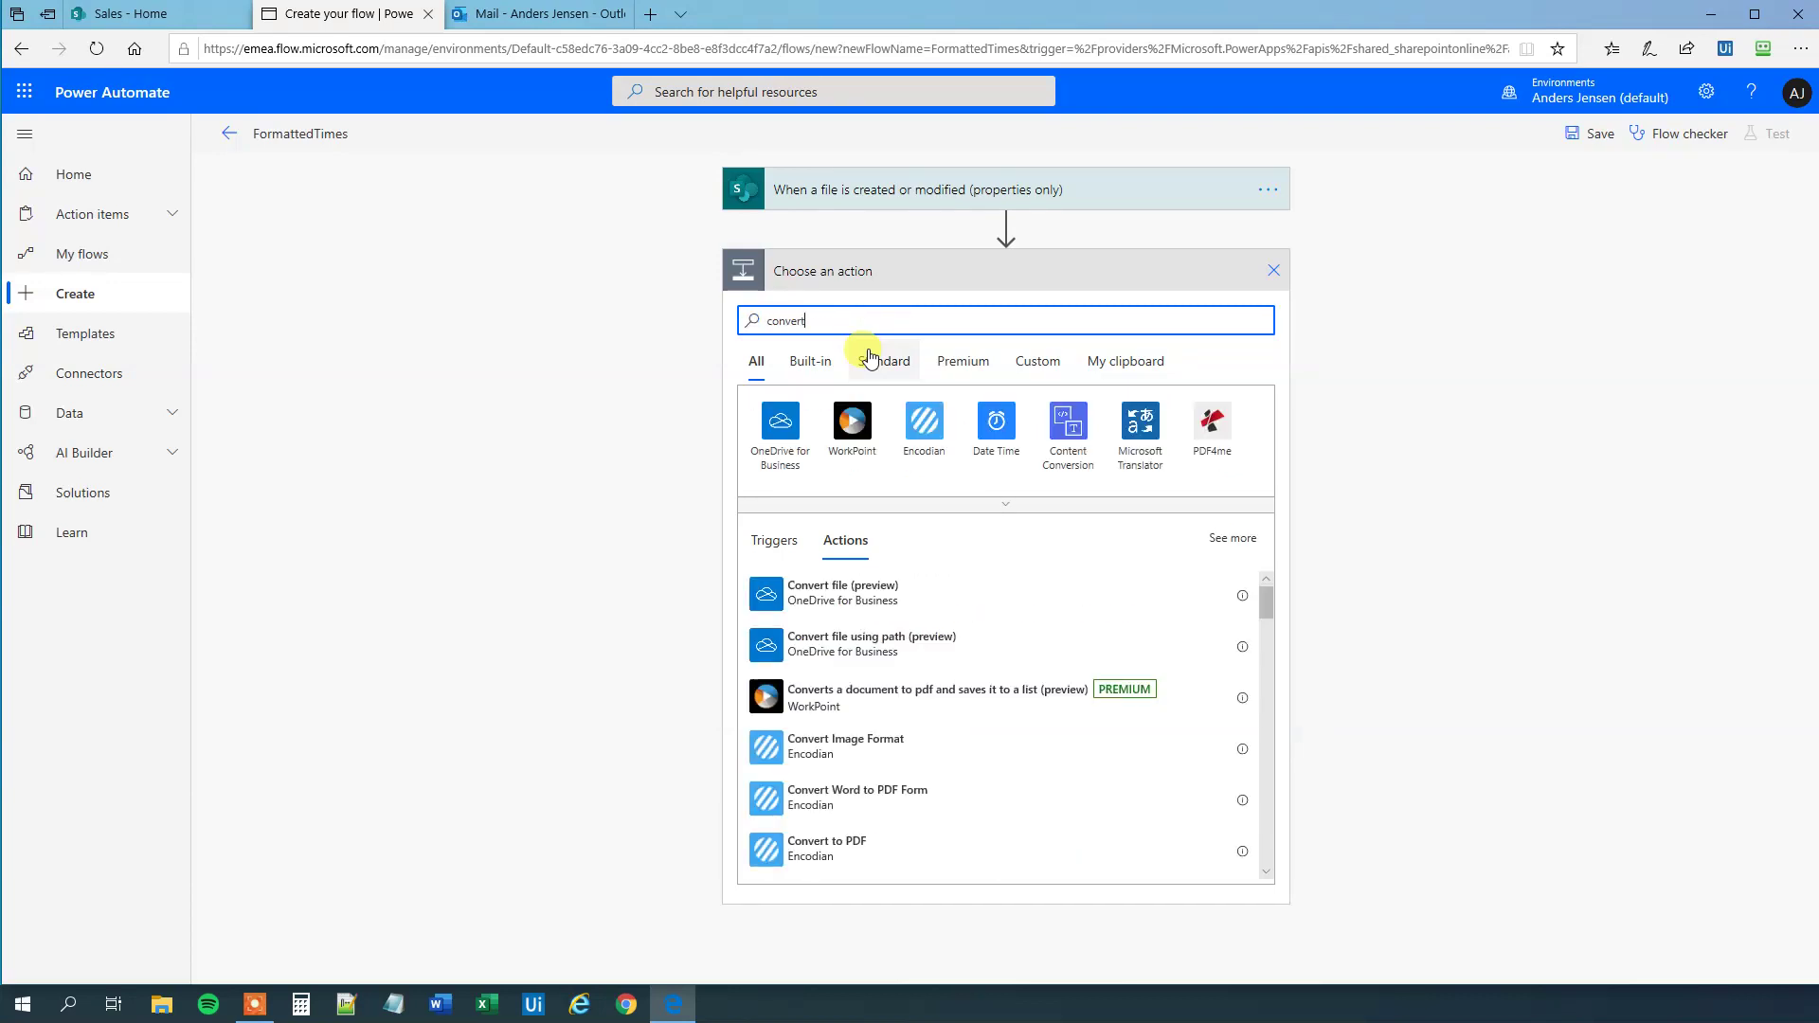
{"action": "type", "text": " ti"}
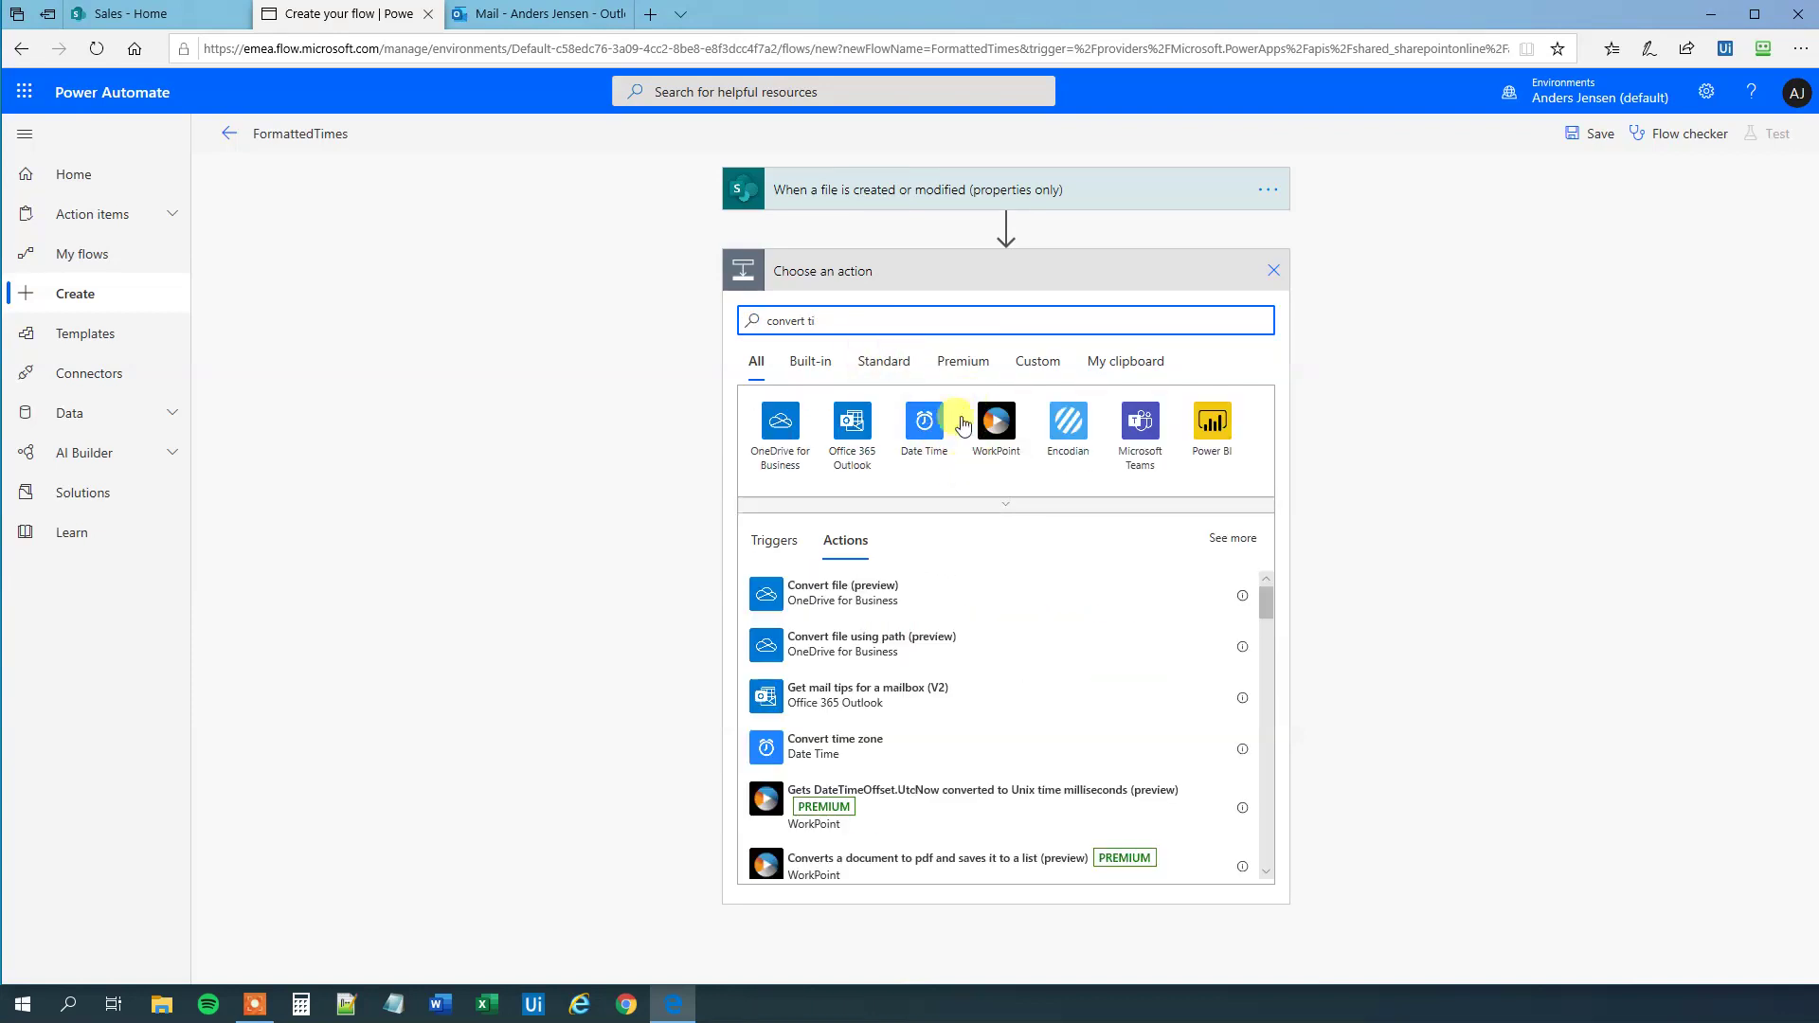
{"action": "left_click", "coordinate": [810, 748]}
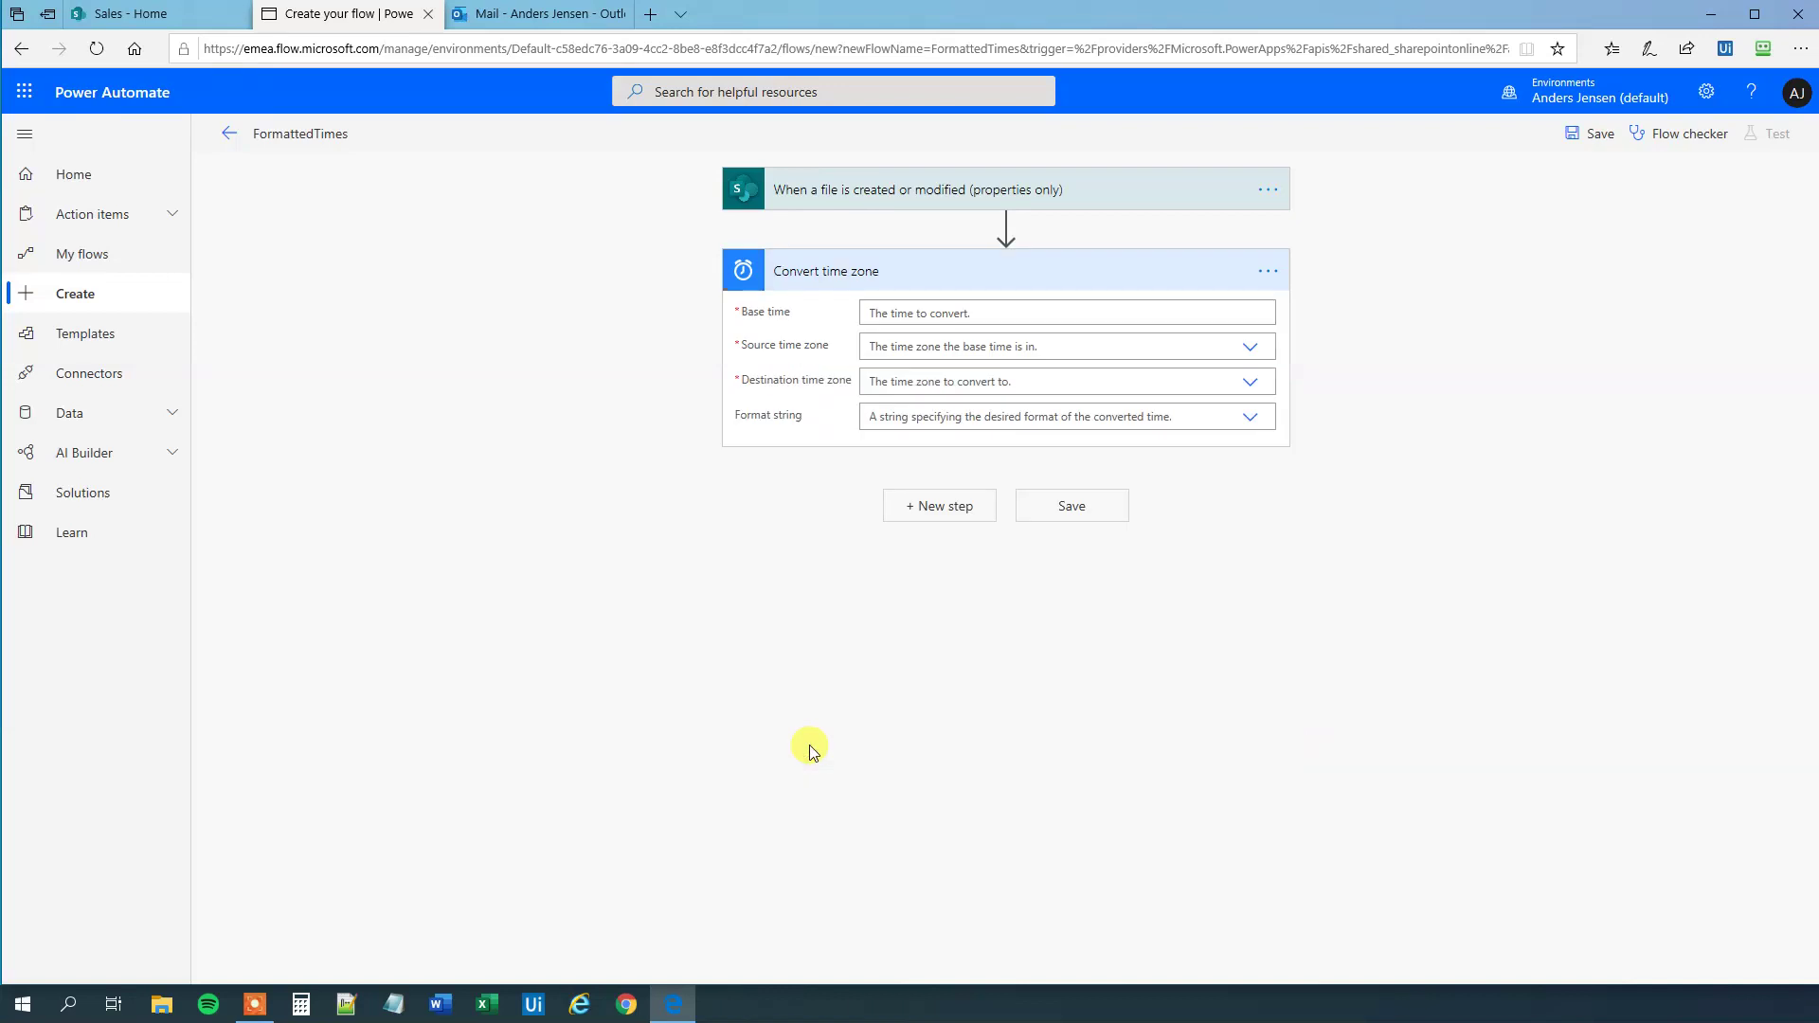
- Insert the file's Created value from Dynamic content as the Base time
{"action": "left_click", "coordinate": [910, 313]}
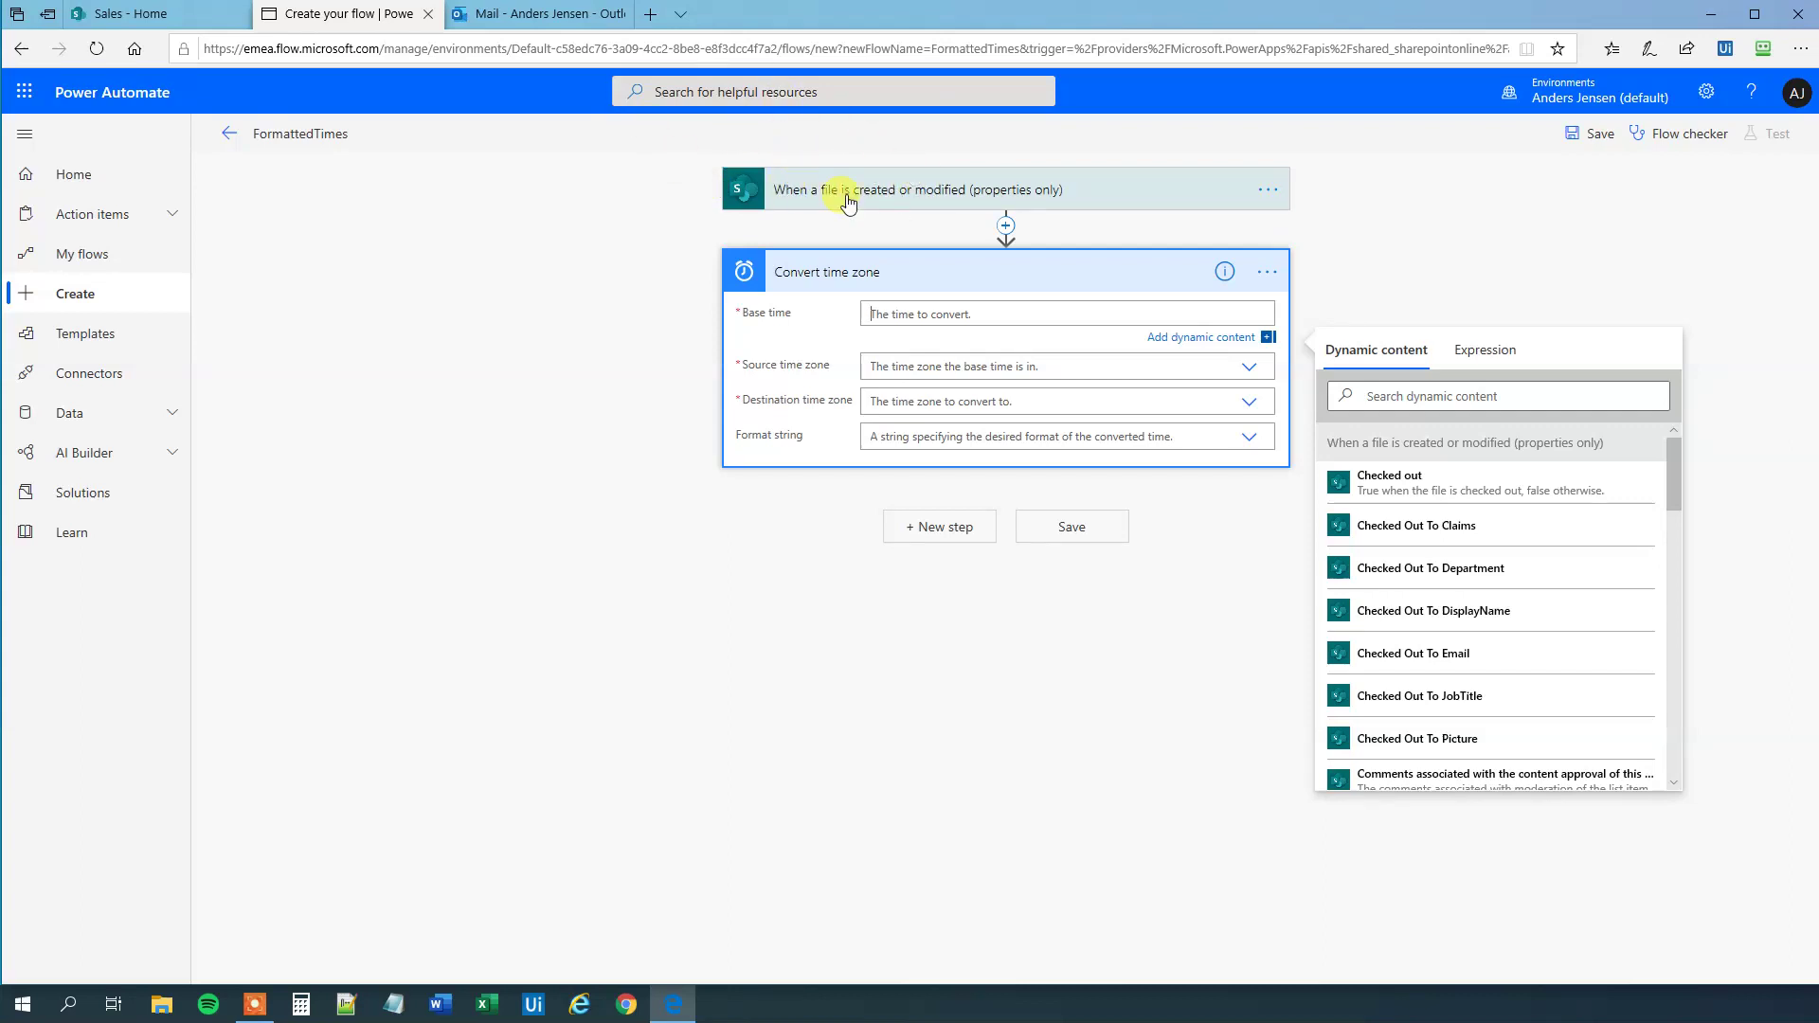
{"action": "scroll", "coordinate": [1402, 550], "scroll_direction": "down", "scroll_amount": 3}
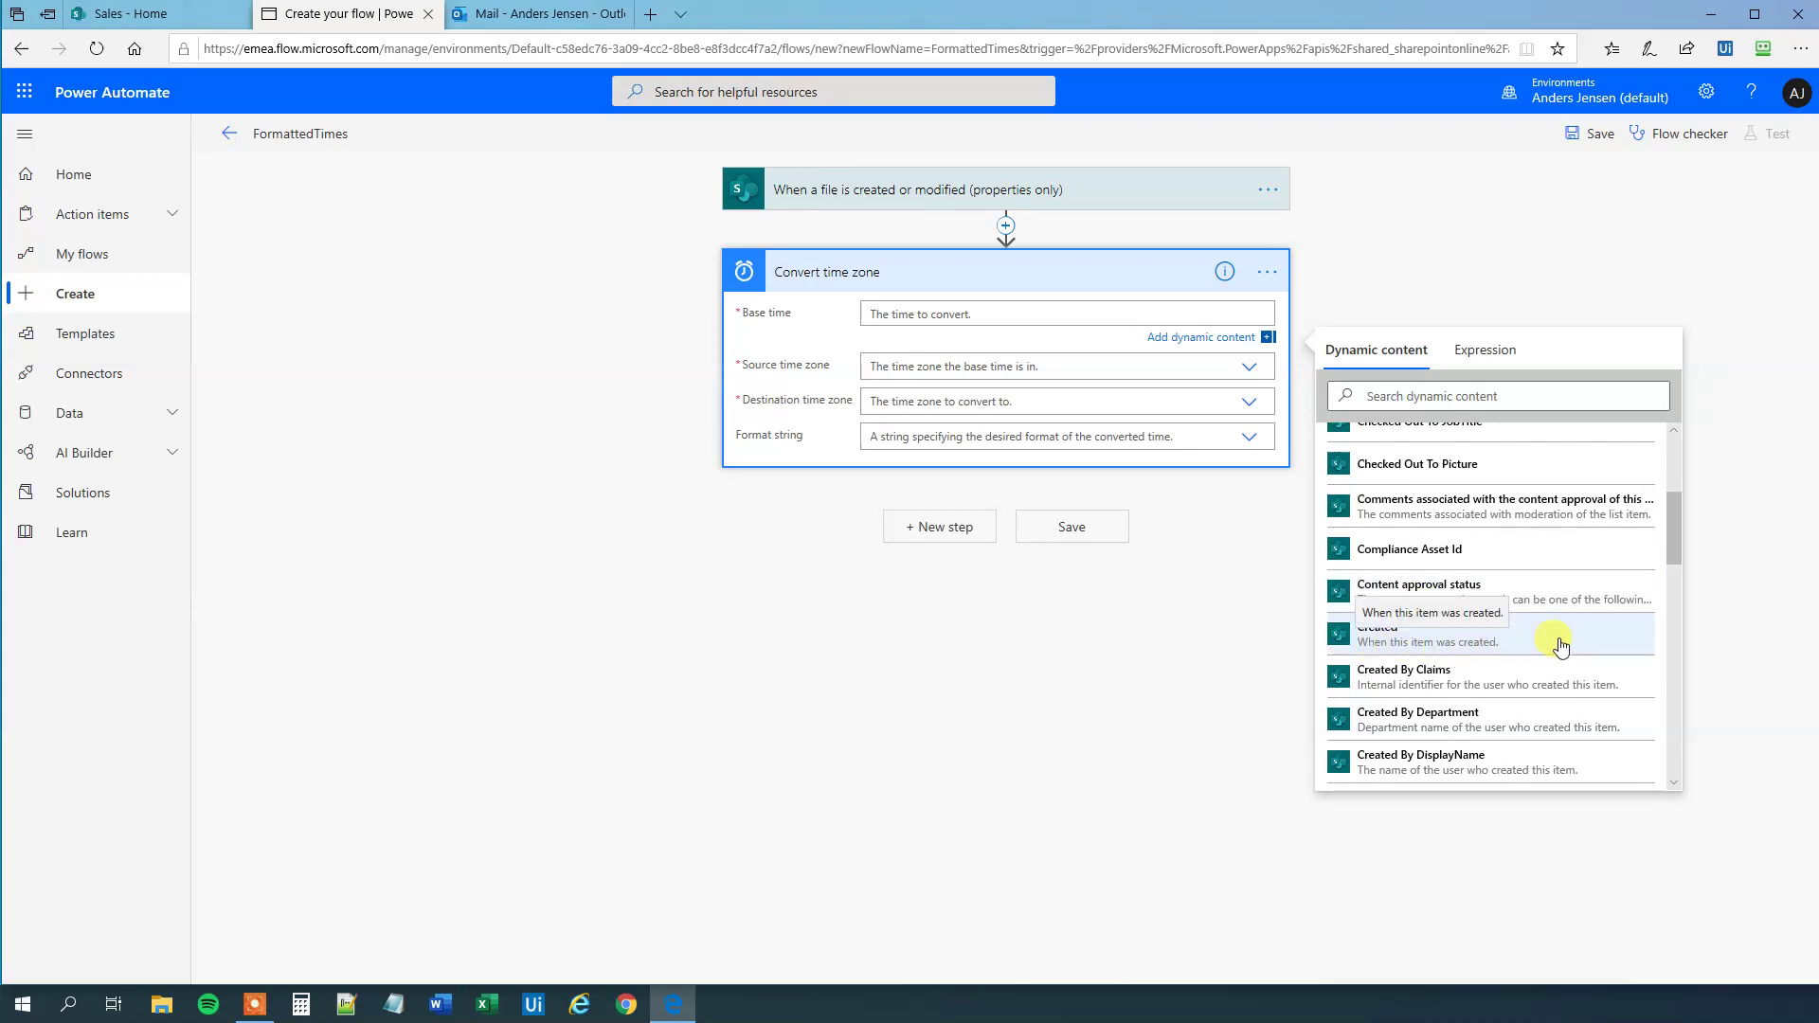
{"action": "left_click", "coordinate": [1451, 653]}
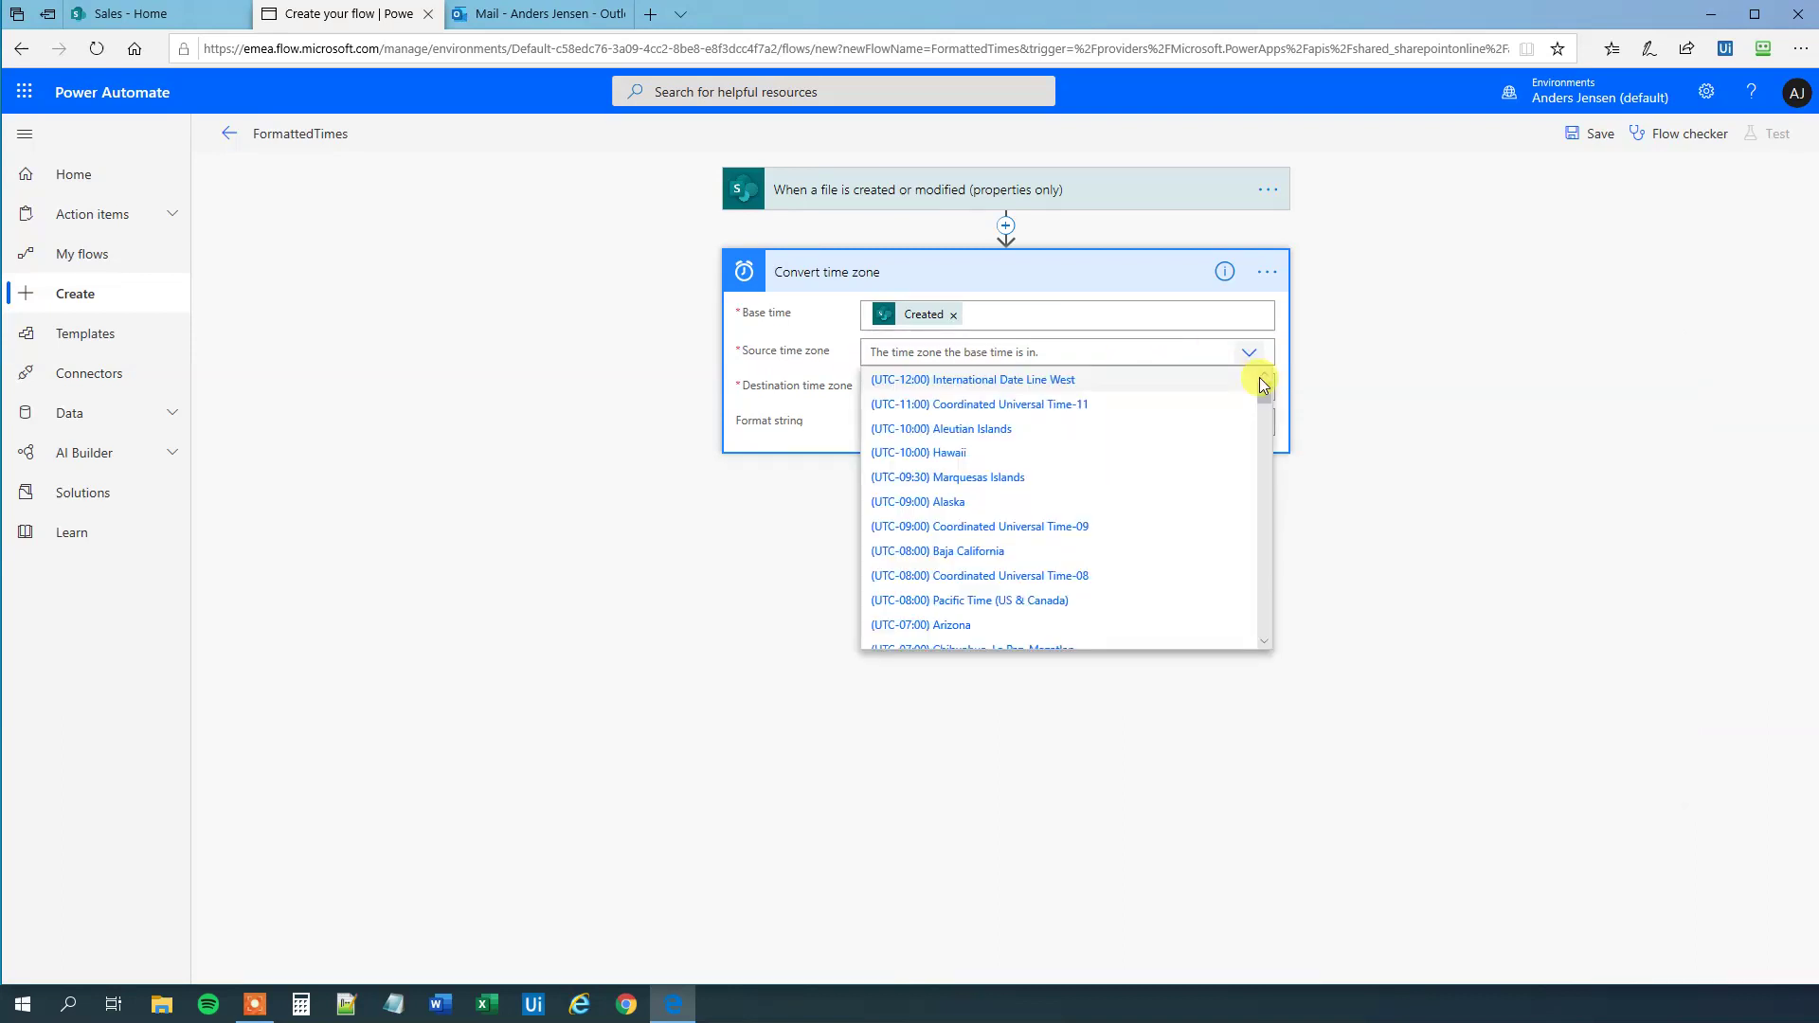
- Convert from Coordinated Universal Time to (UTC+01:00) Brussels, Copenhagen, Madrid, Paris, formatted as [F]
{"action": "scroll", "coordinate": [1043, 496], "scroll_direction": "down", "scroll_amount": 5}
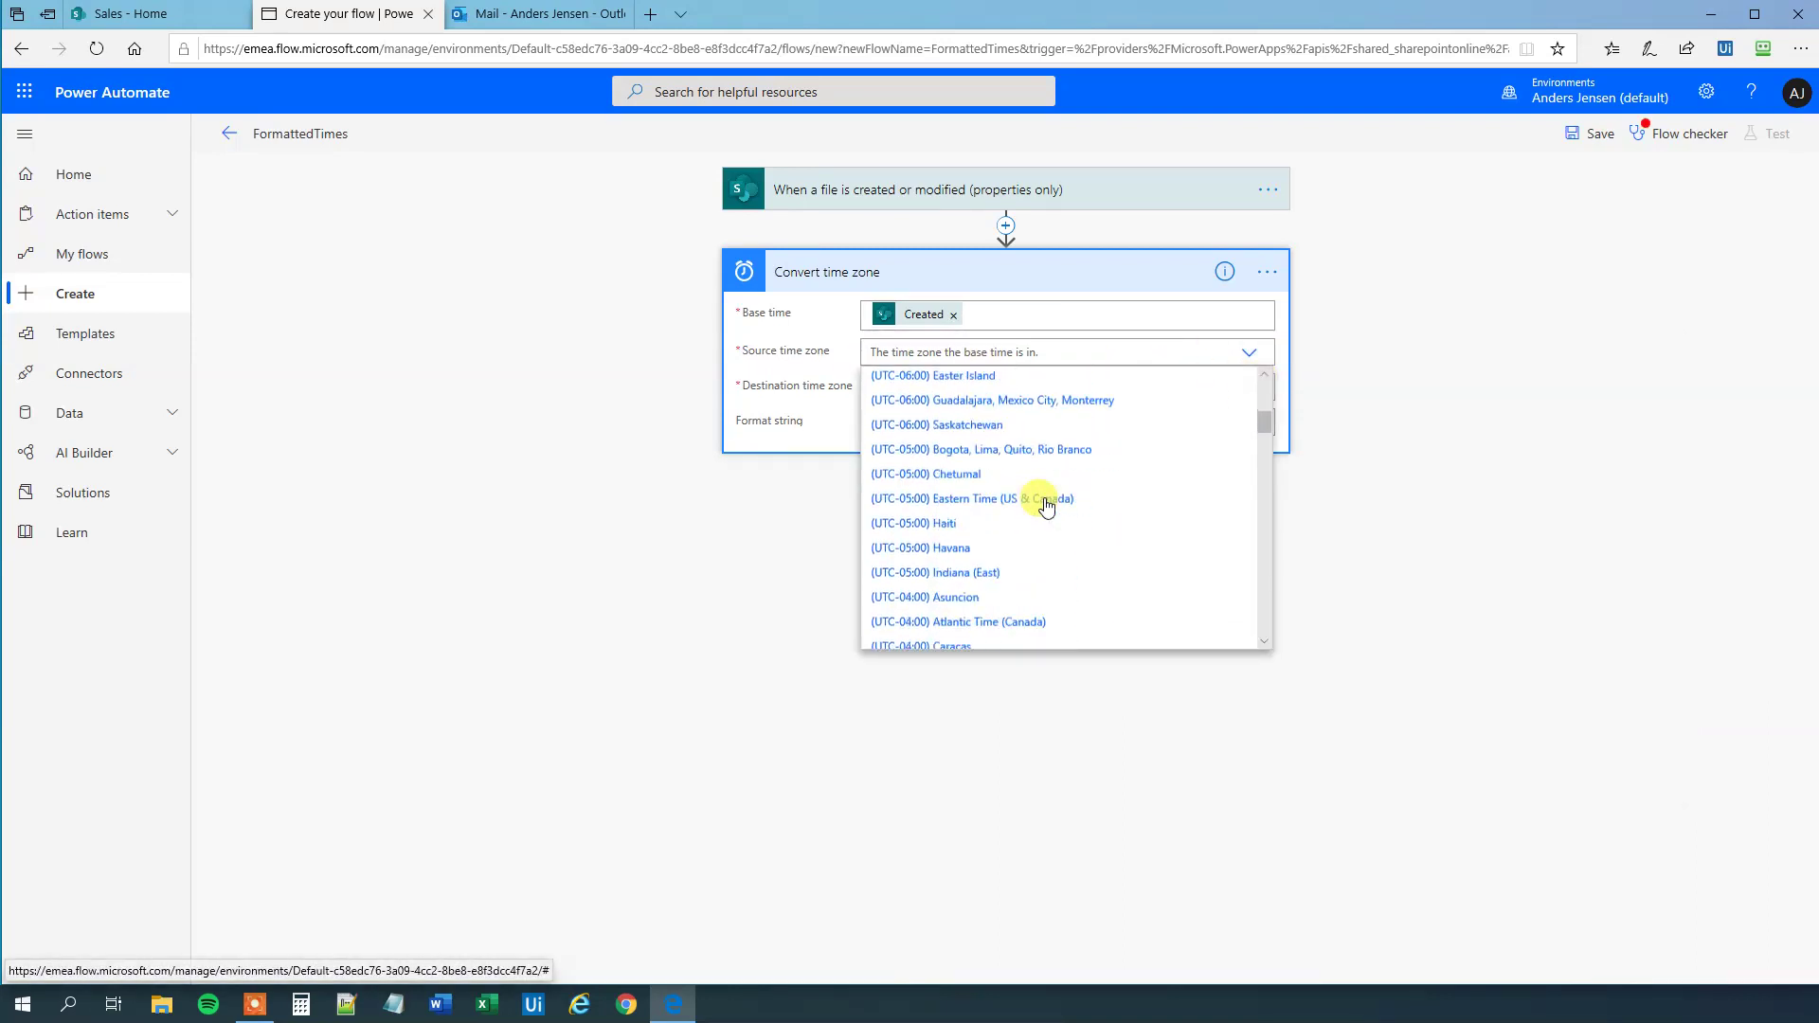
{"action": "scroll", "coordinate": [1046, 505], "scroll_direction": "down", "scroll_amount": 4}
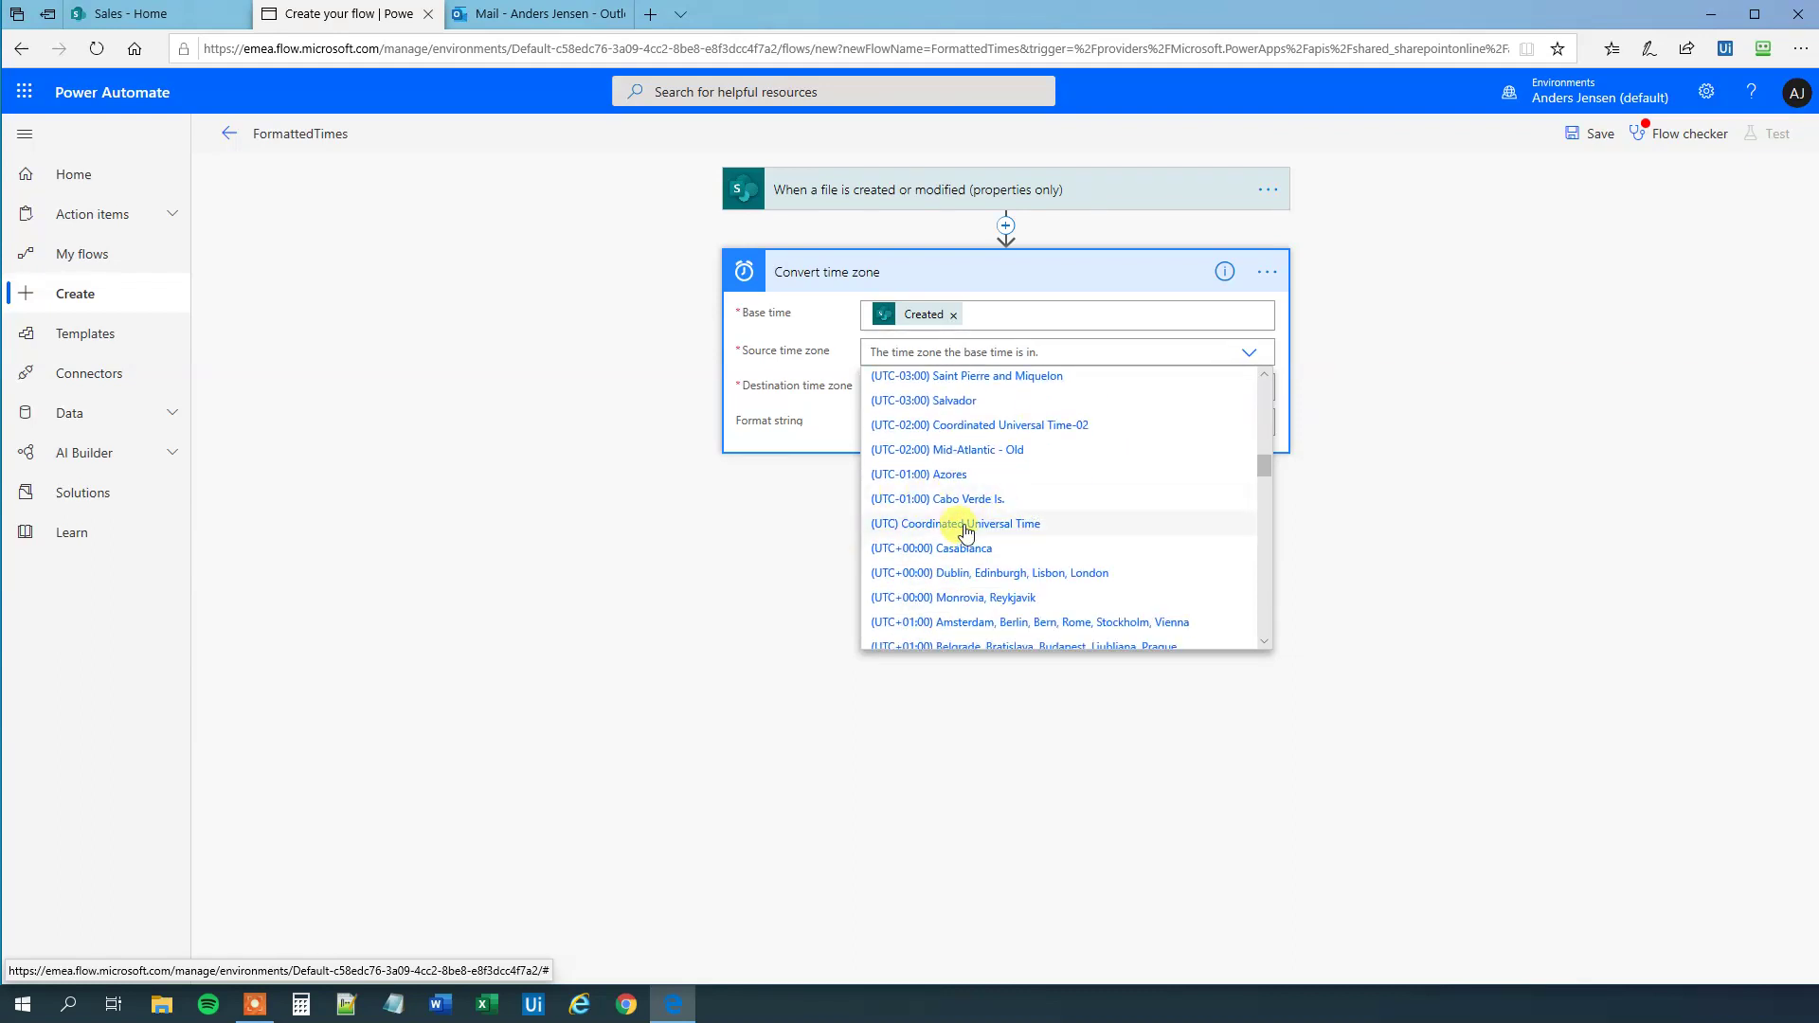
{"action": "left_click", "coordinate": [925, 527]}
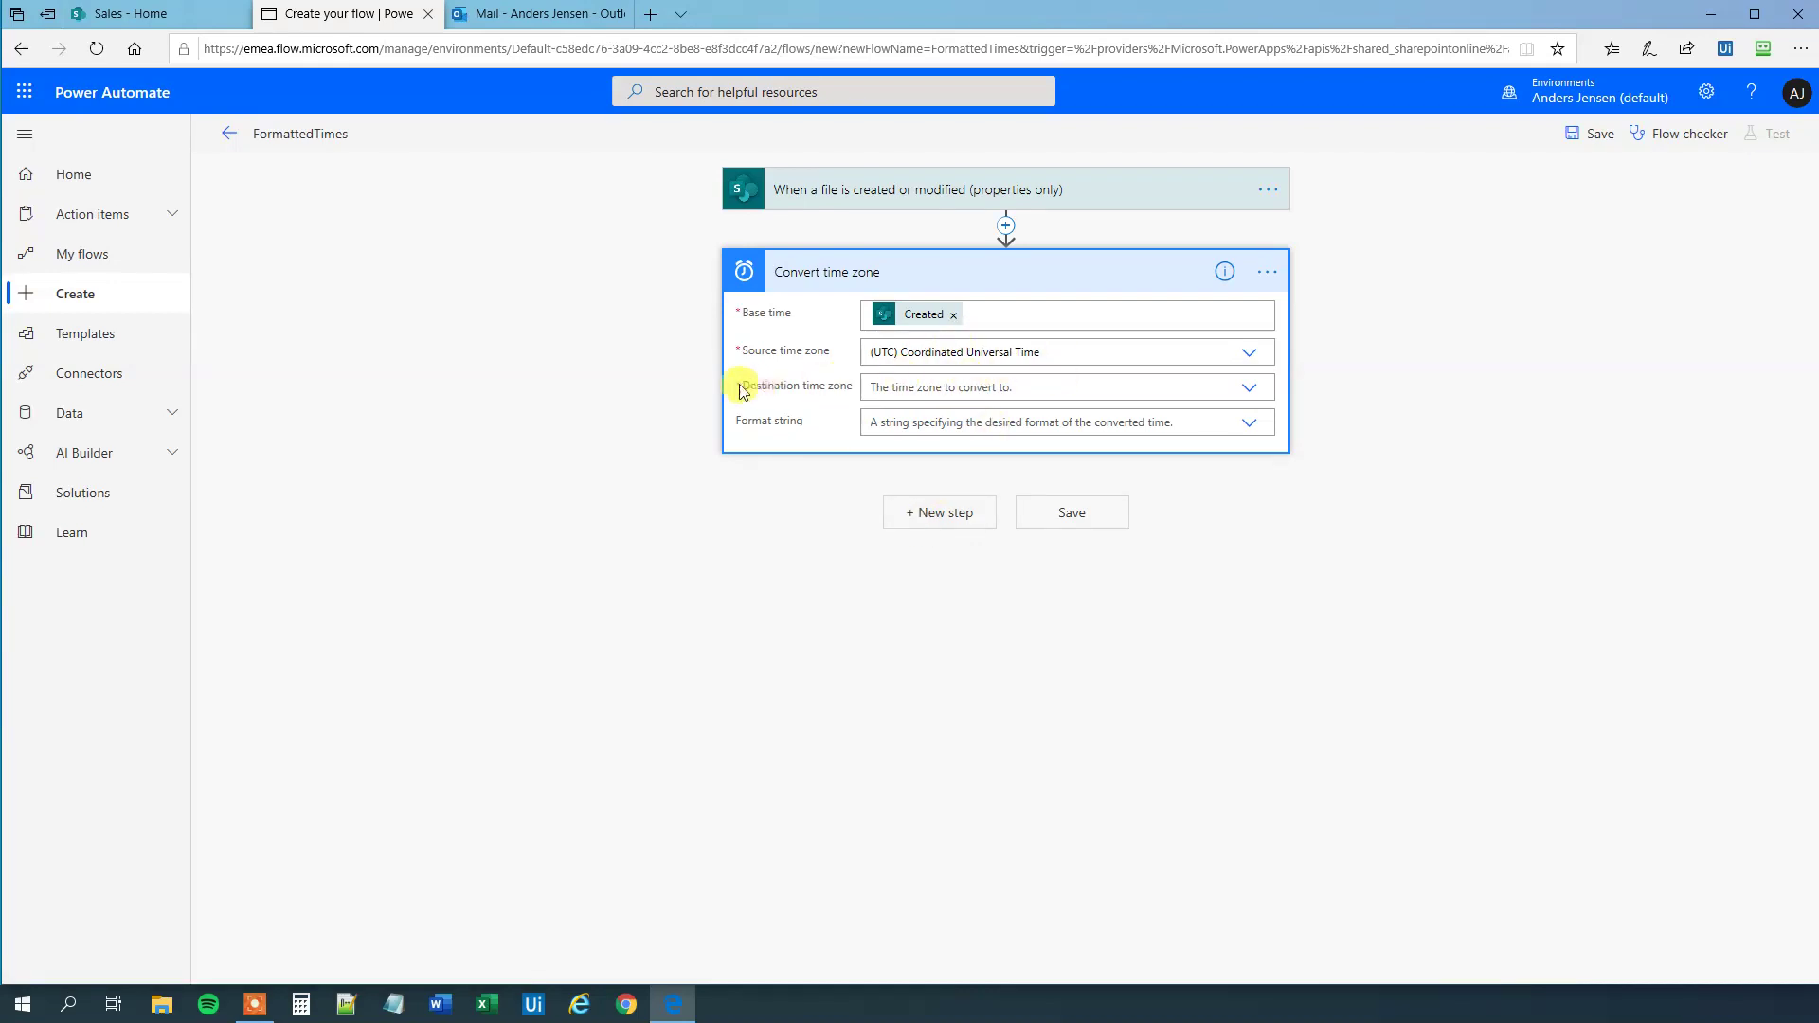
{"action": "left_click", "coordinate": [1250, 396]}
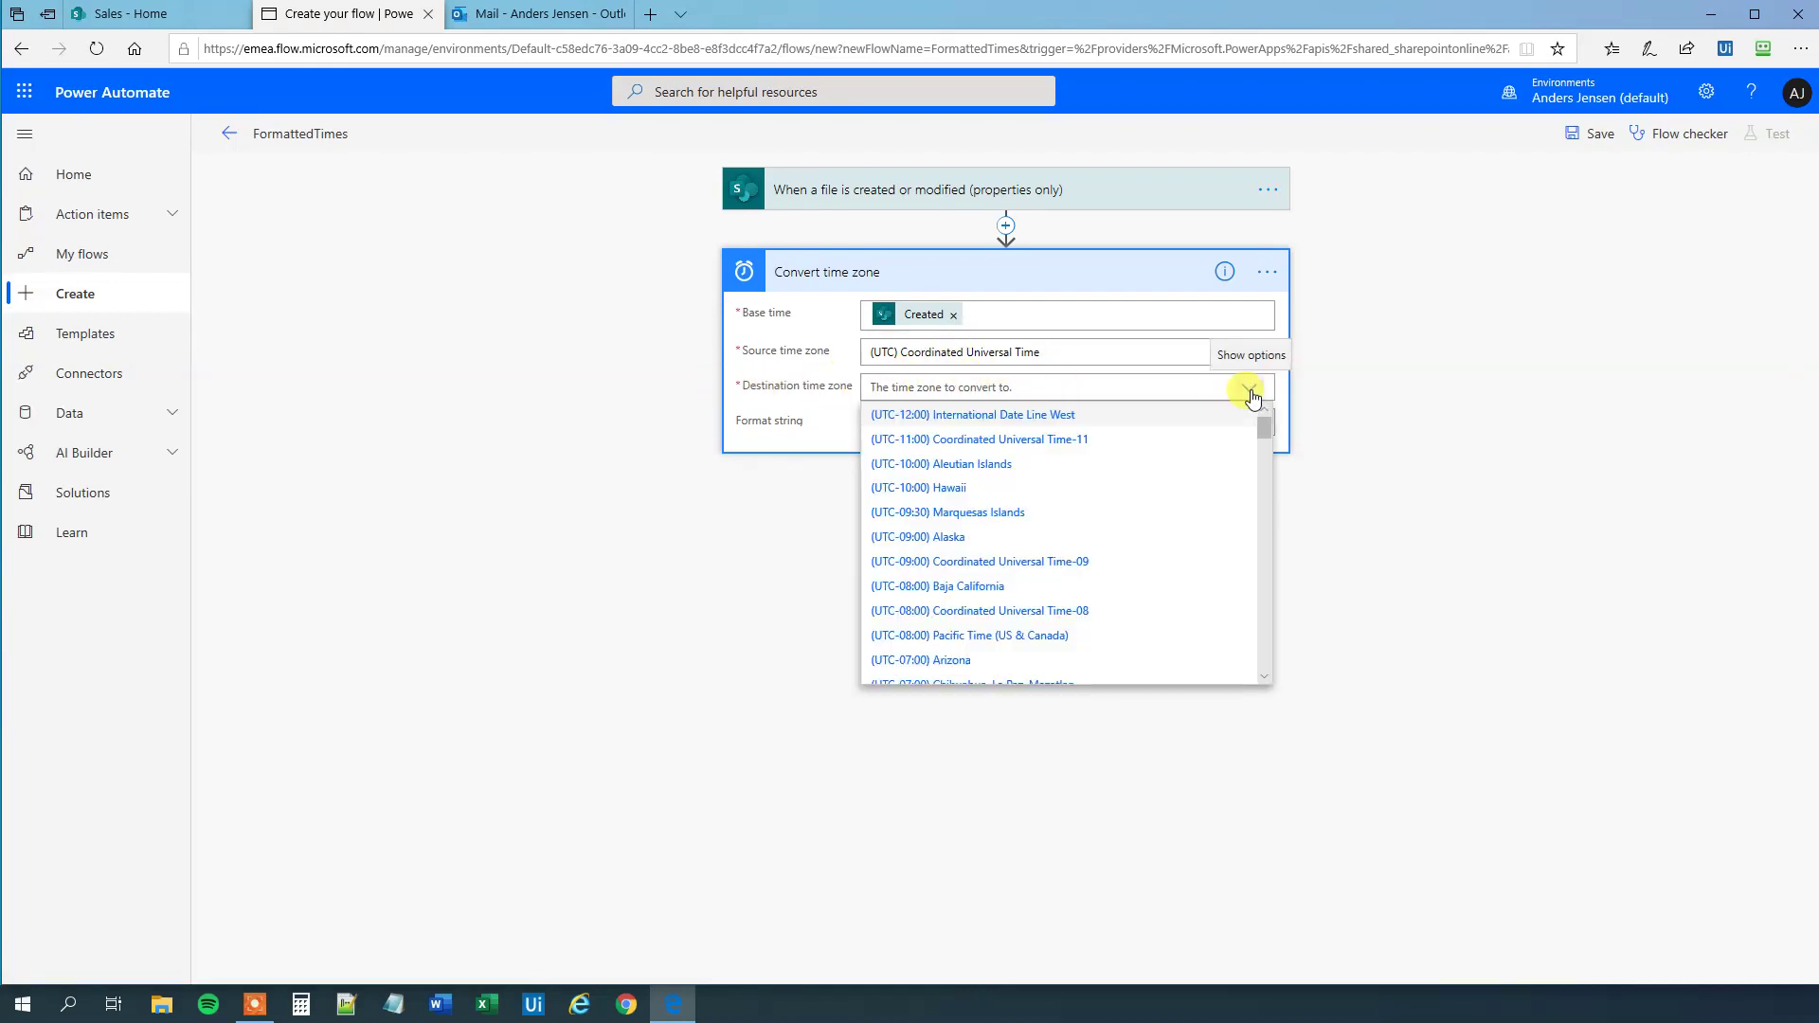
{"action": "scroll", "coordinate": [1132, 507], "scroll_direction": "down", "scroll_amount": 5}
{"action": "scroll", "coordinate": [1136, 510], "scroll_direction": "down", "scroll_amount": 5}
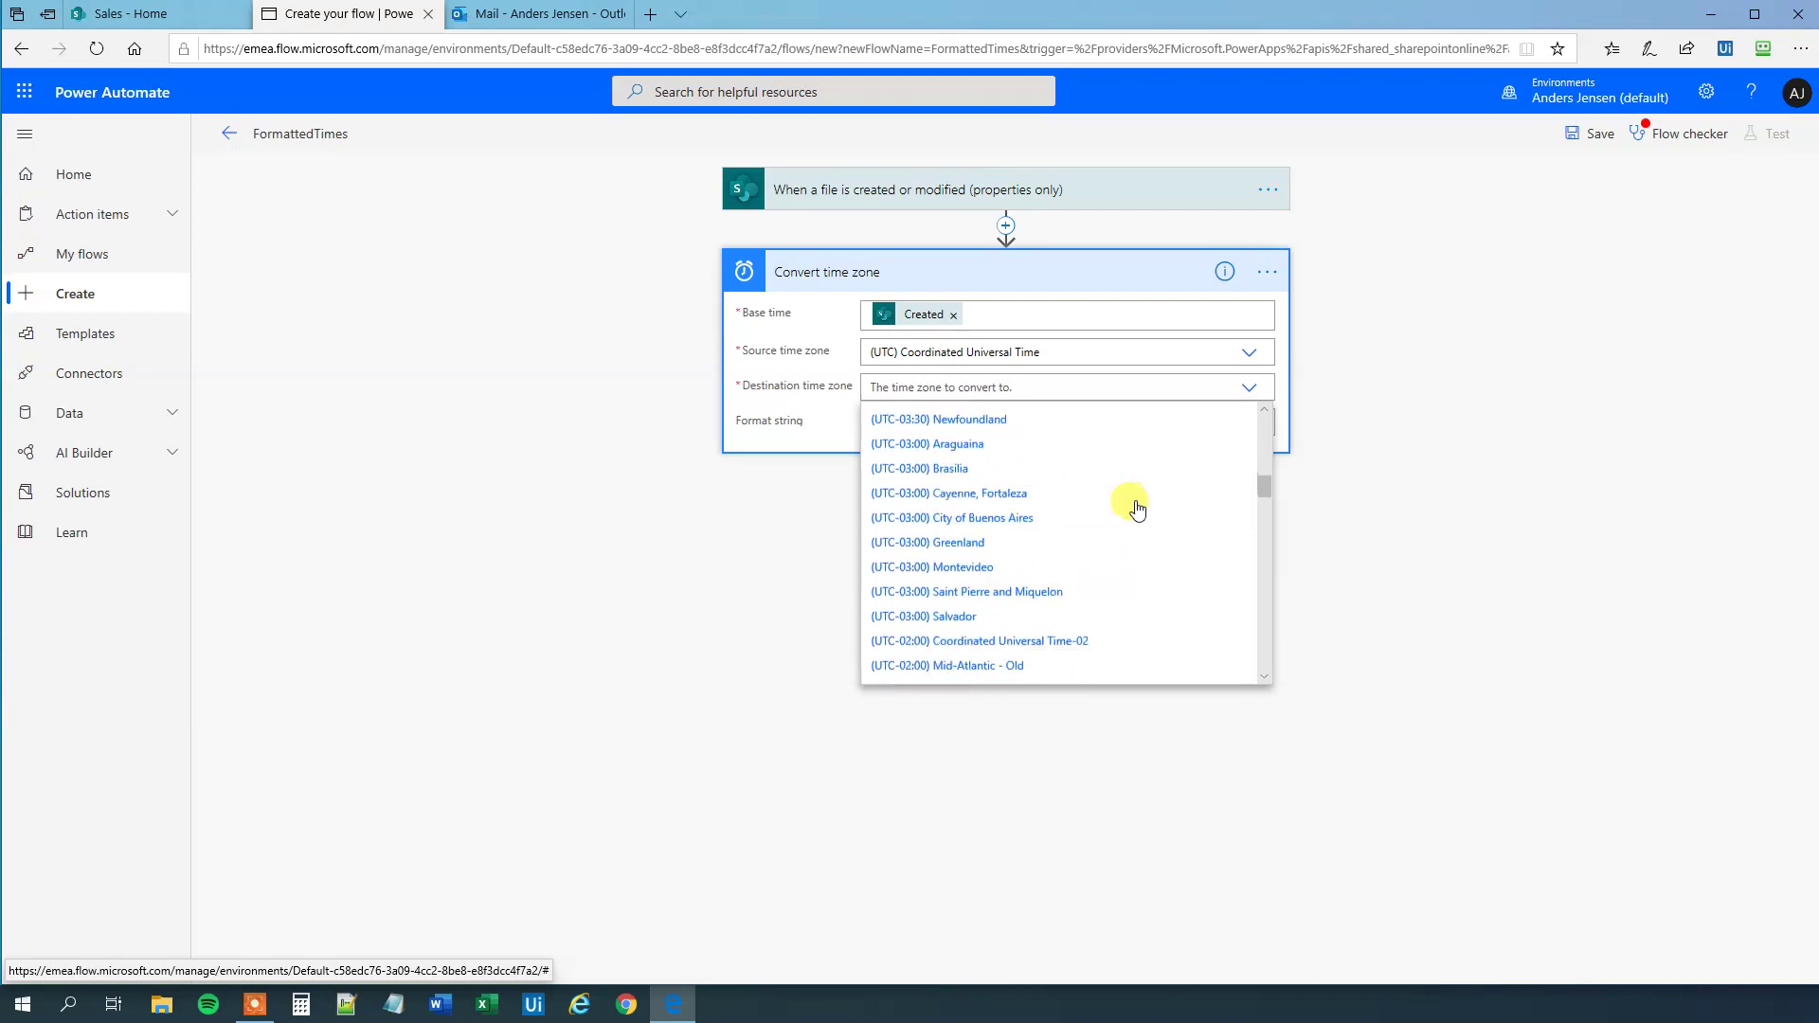
{"action": "scroll", "coordinate": [985, 645], "scroll_direction": "down", "scroll_amount": 1}
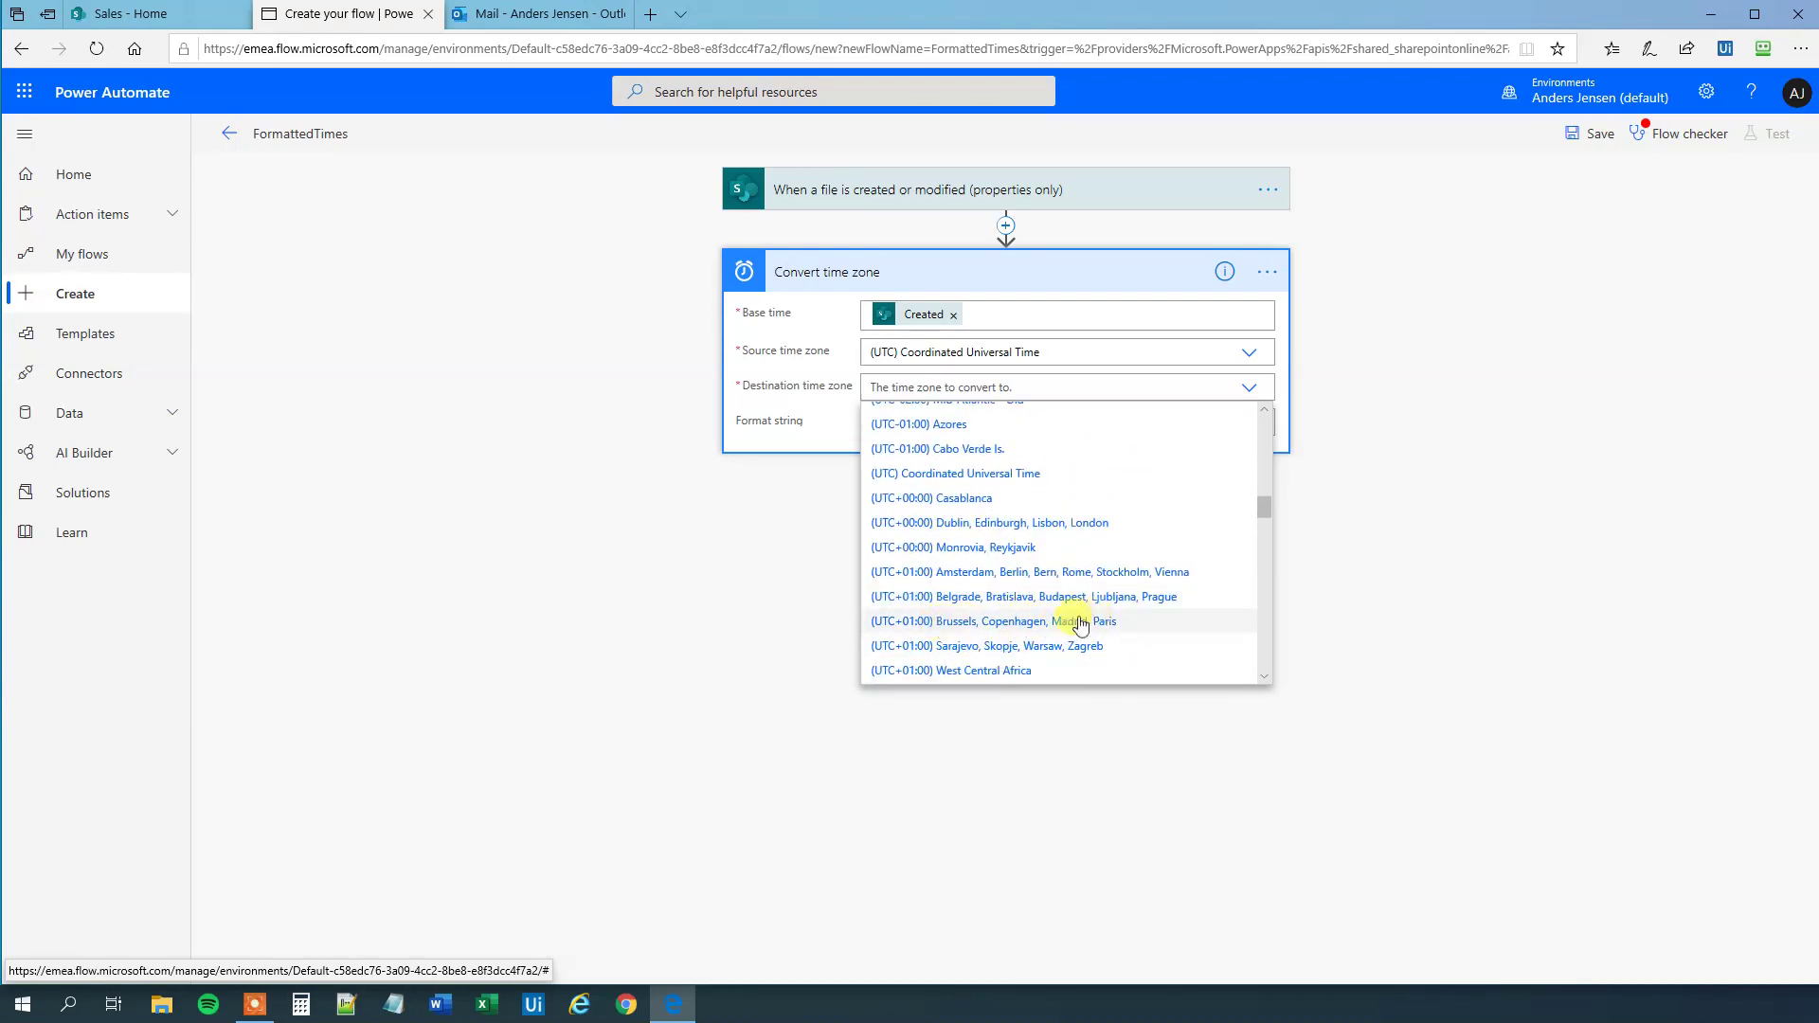
{"action": "left_click", "coordinate": [994, 622]}
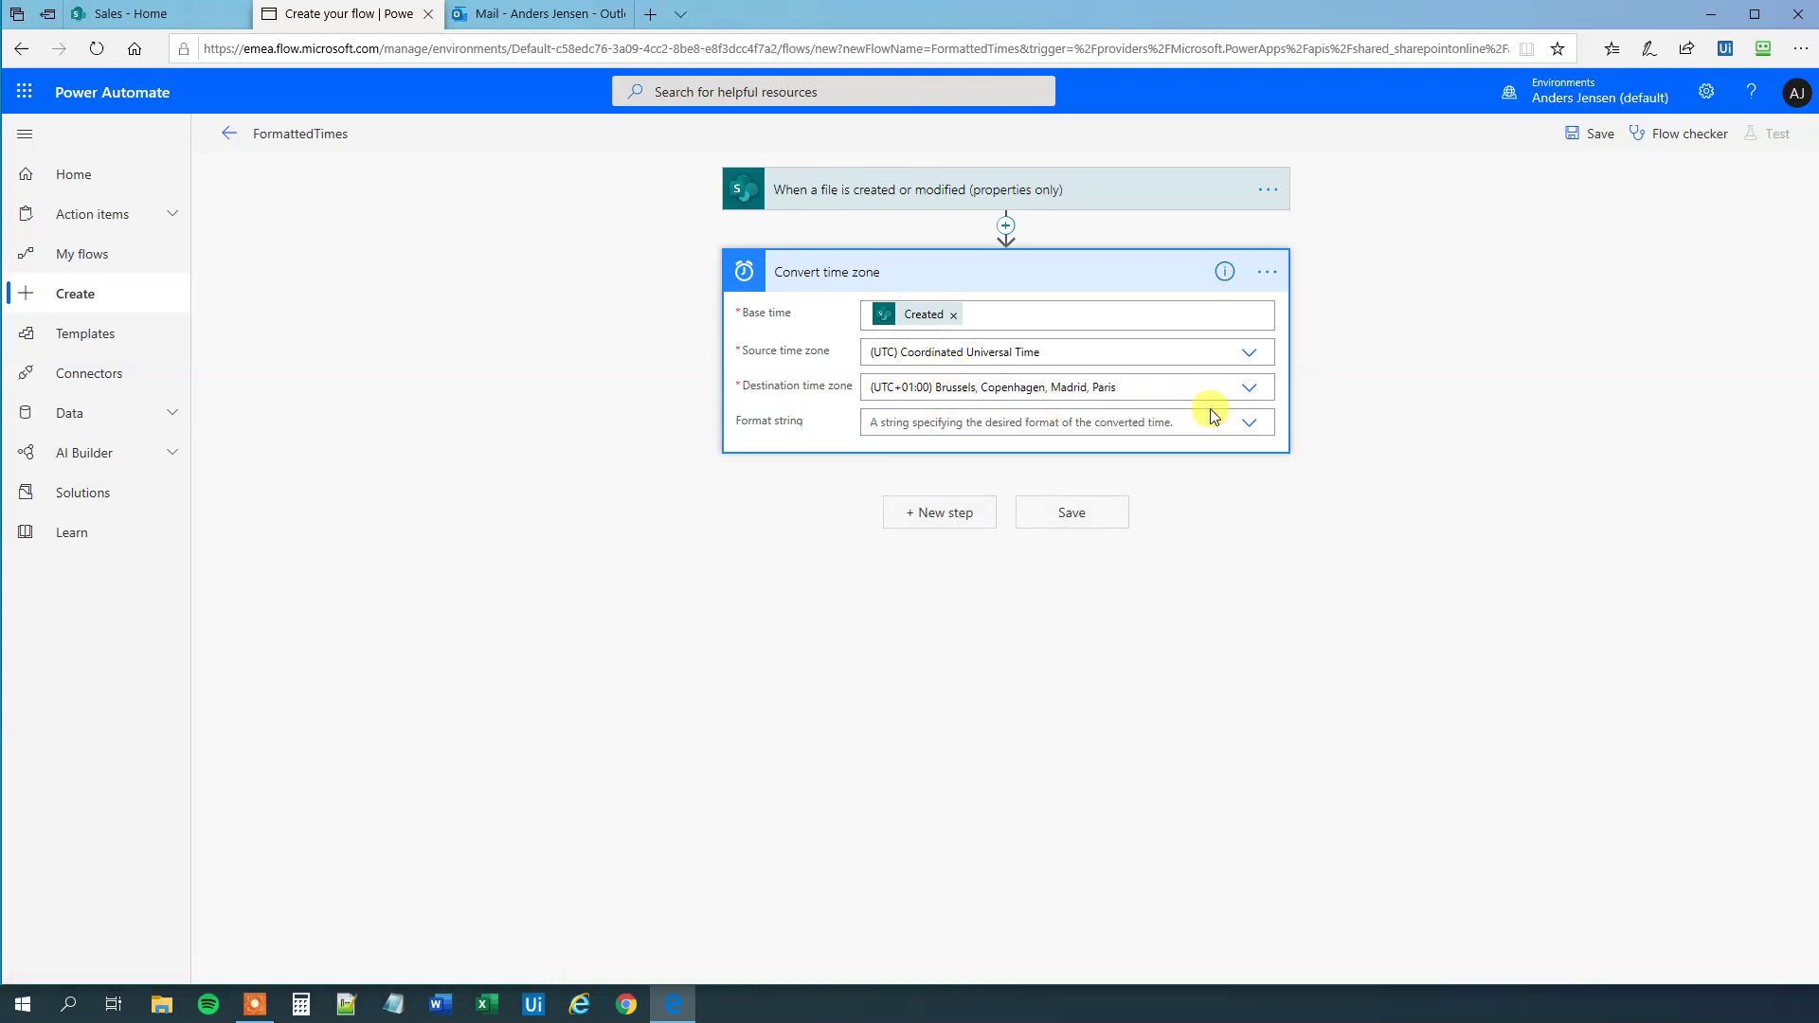
{"action": "left_click", "coordinate": [1248, 426]}
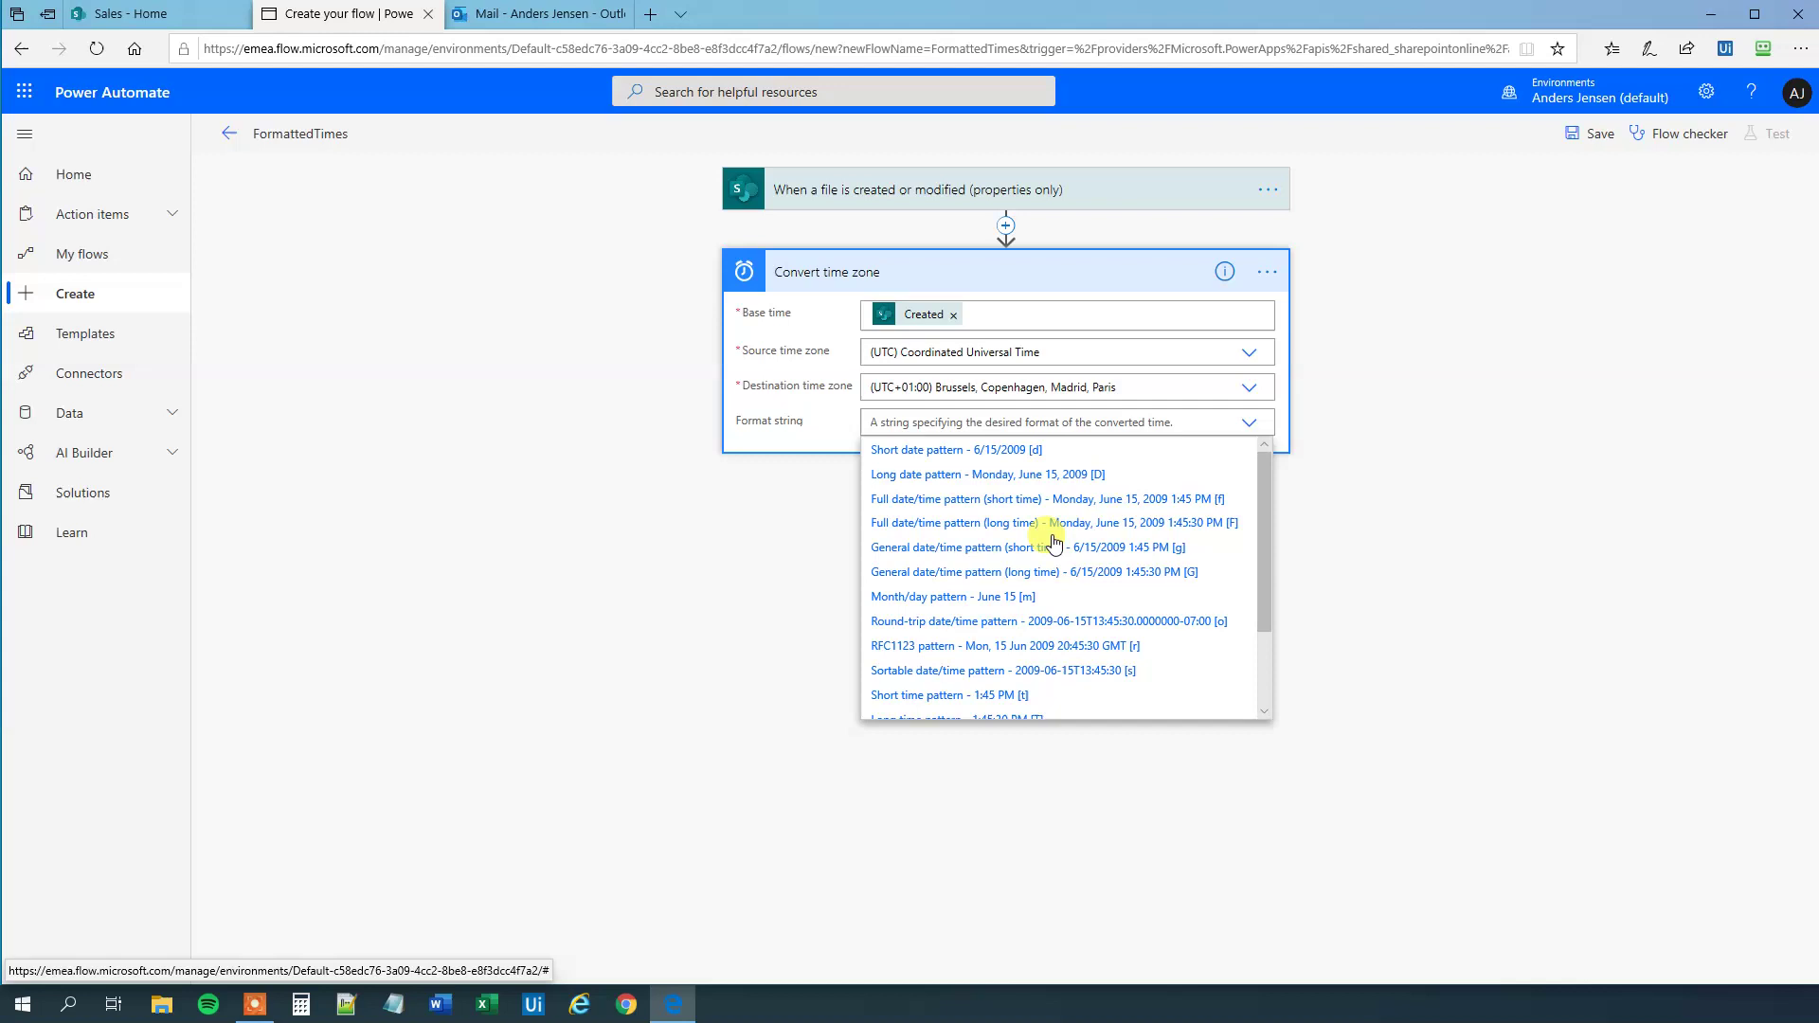
{"action": "scroll", "coordinate": [1049, 546], "scroll_direction": "down", "scroll_amount": 2}
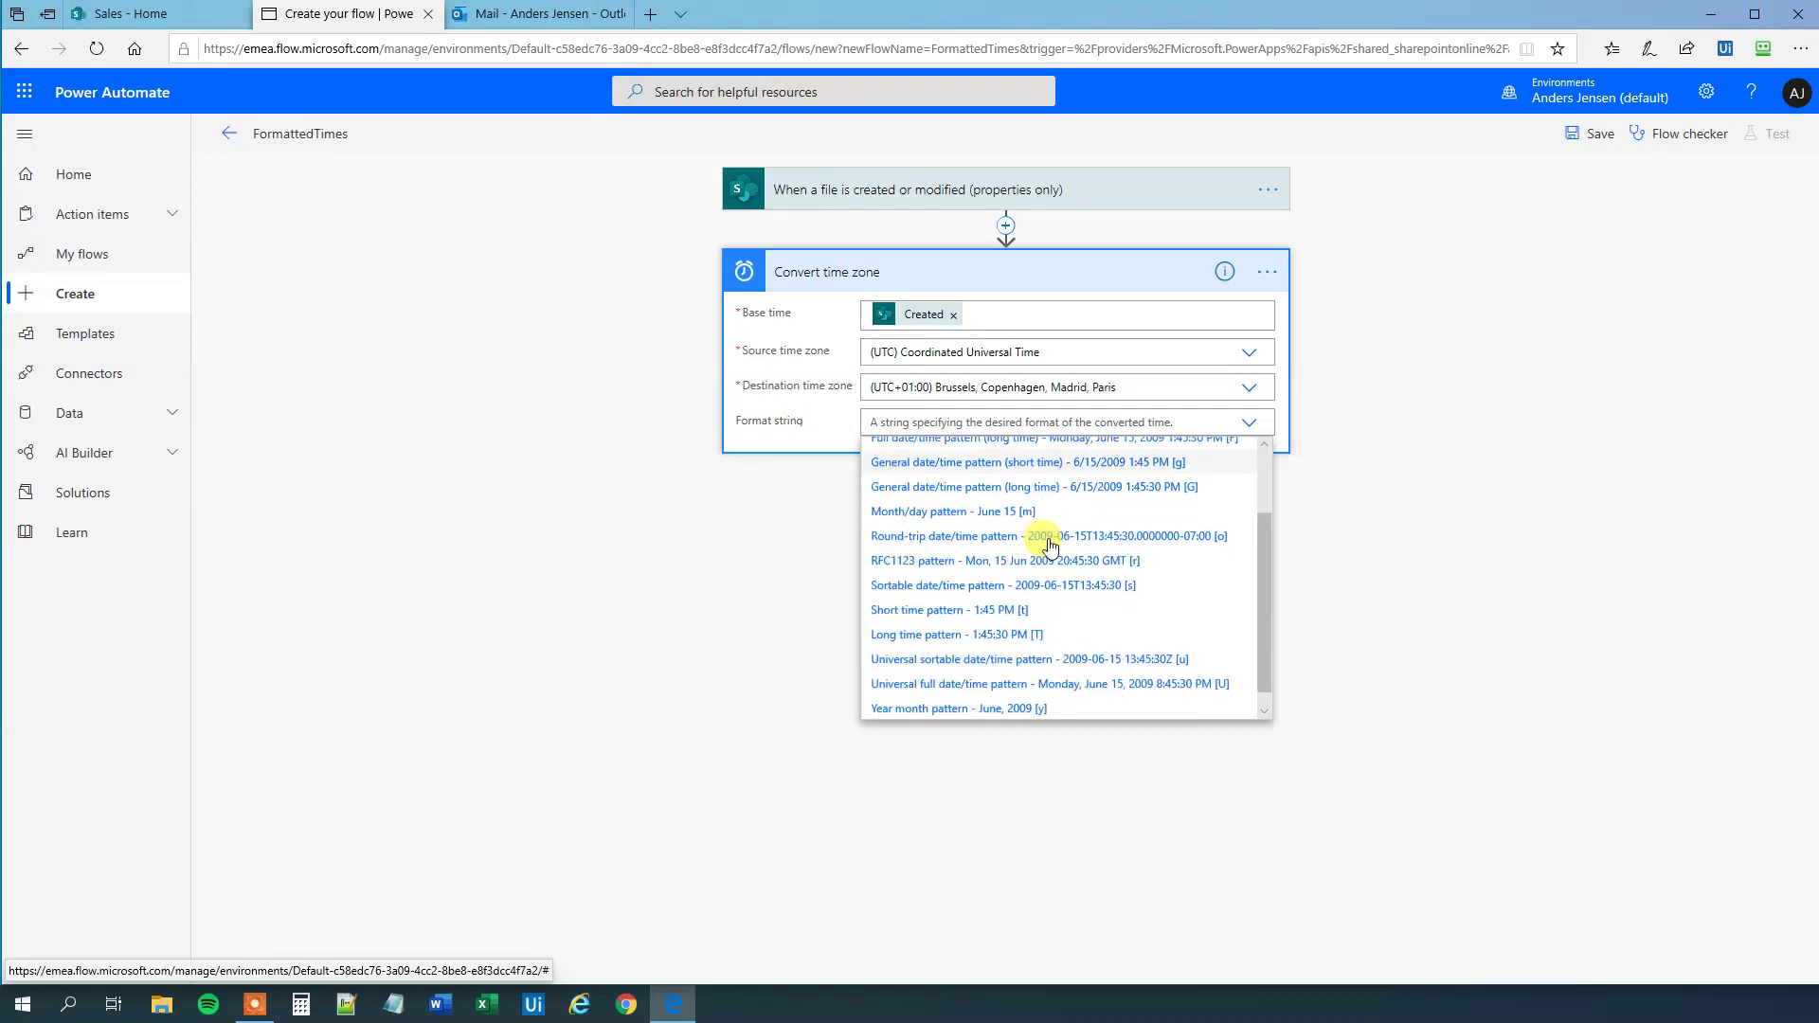
{"action": "scroll", "coordinate": [993, 608], "scroll_direction": "up", "scroll_amount": 2}
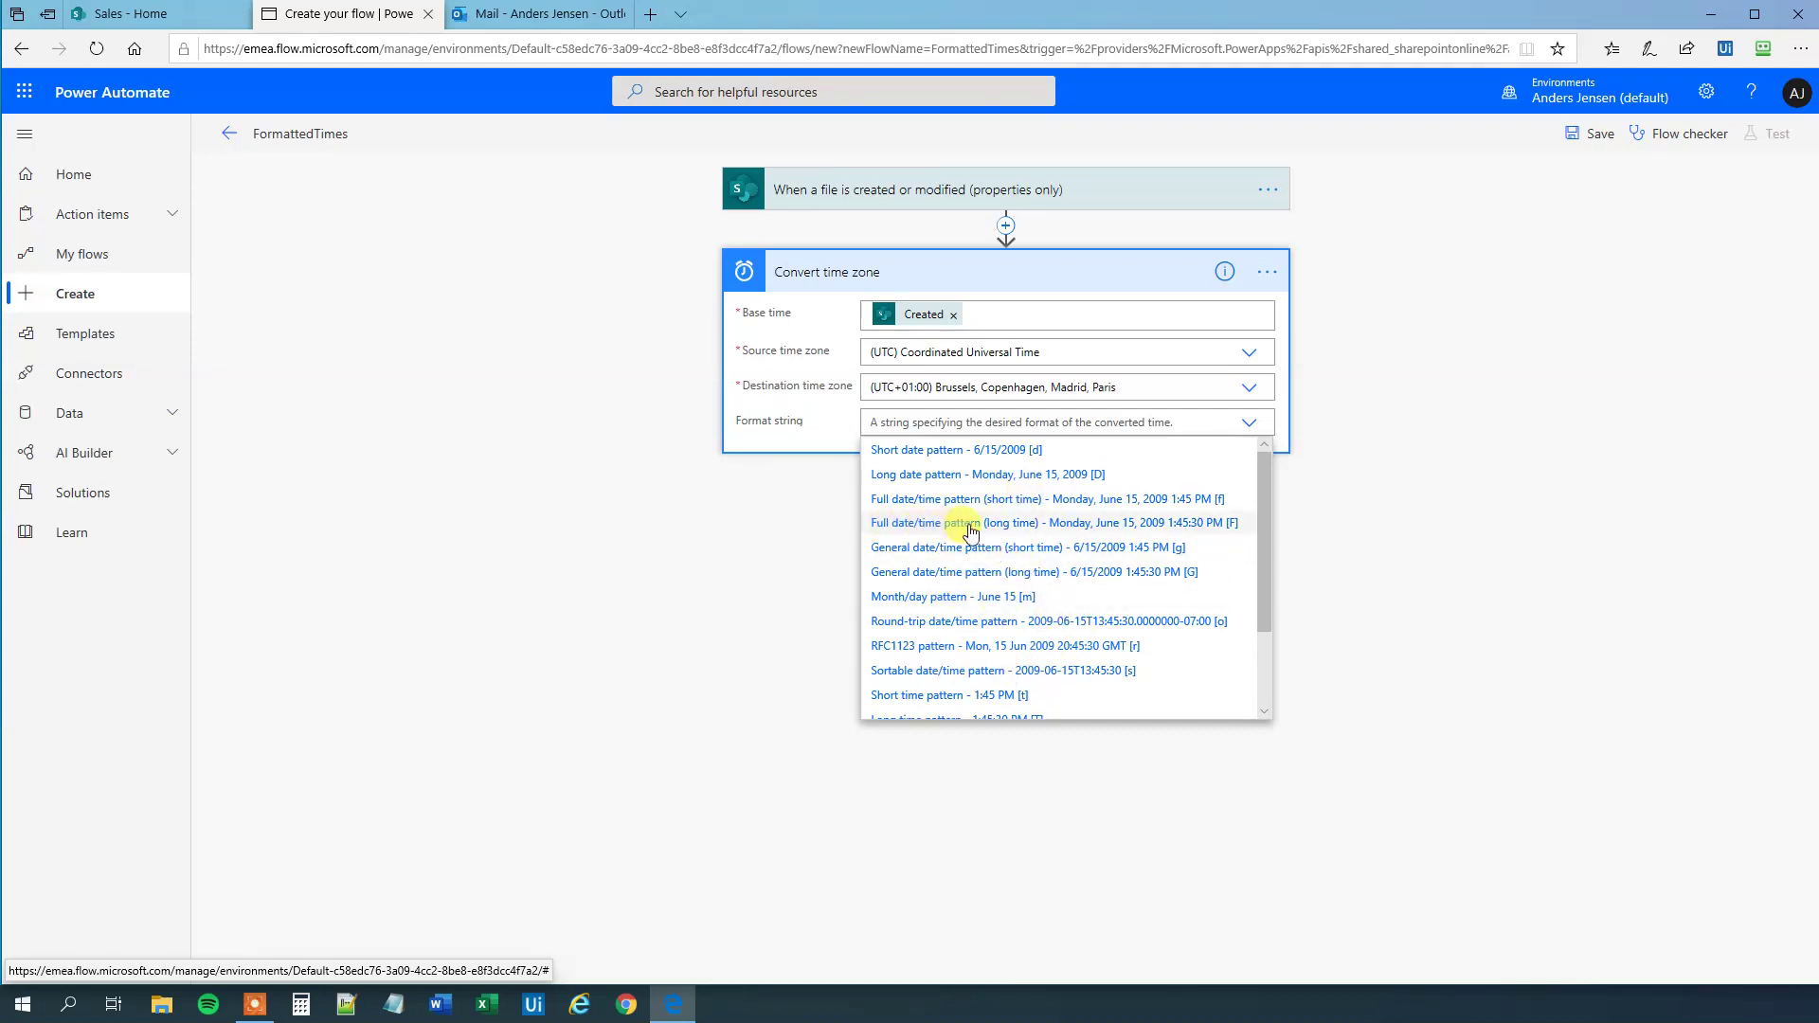
{"action": "left_click", "coordinate": [1007, 529]}
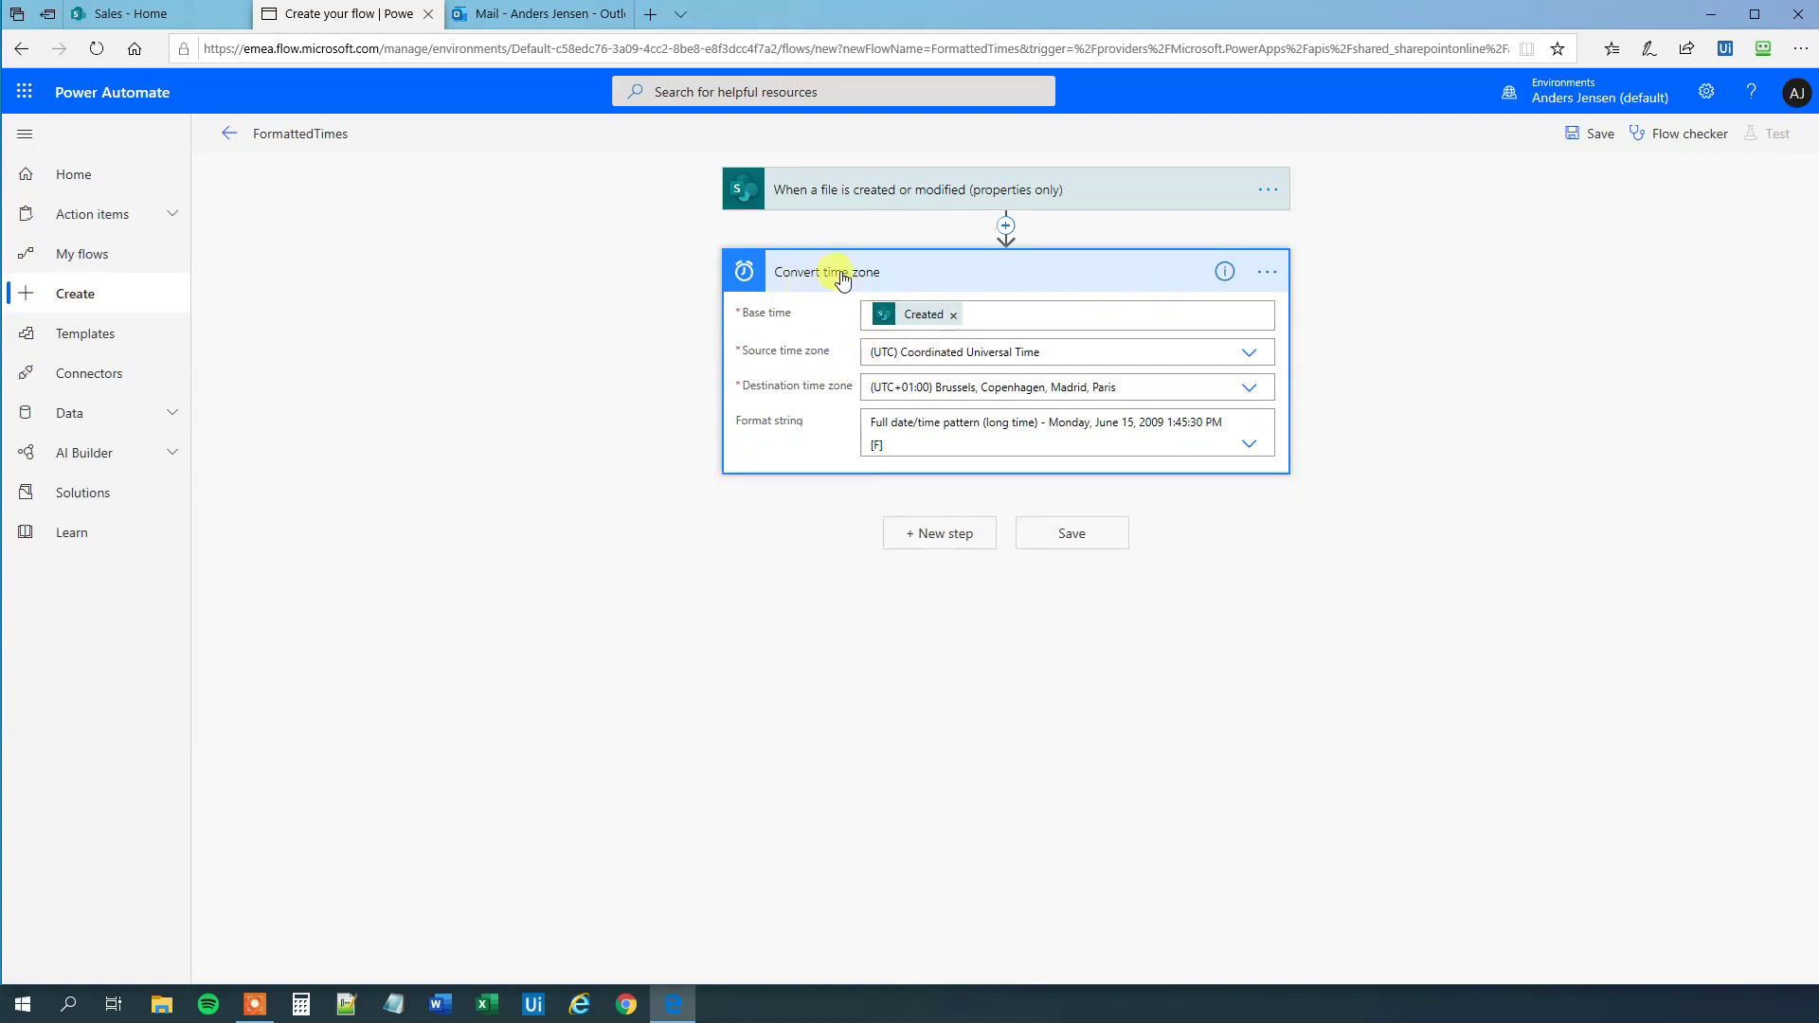
- Append 'Created' to the conversion step's title, making it Convert time zone 'Created'
{"action": "left_click", "coordinate": [1271, 274]}
{"action": "left_click", "coordinate": [1349, 293]}
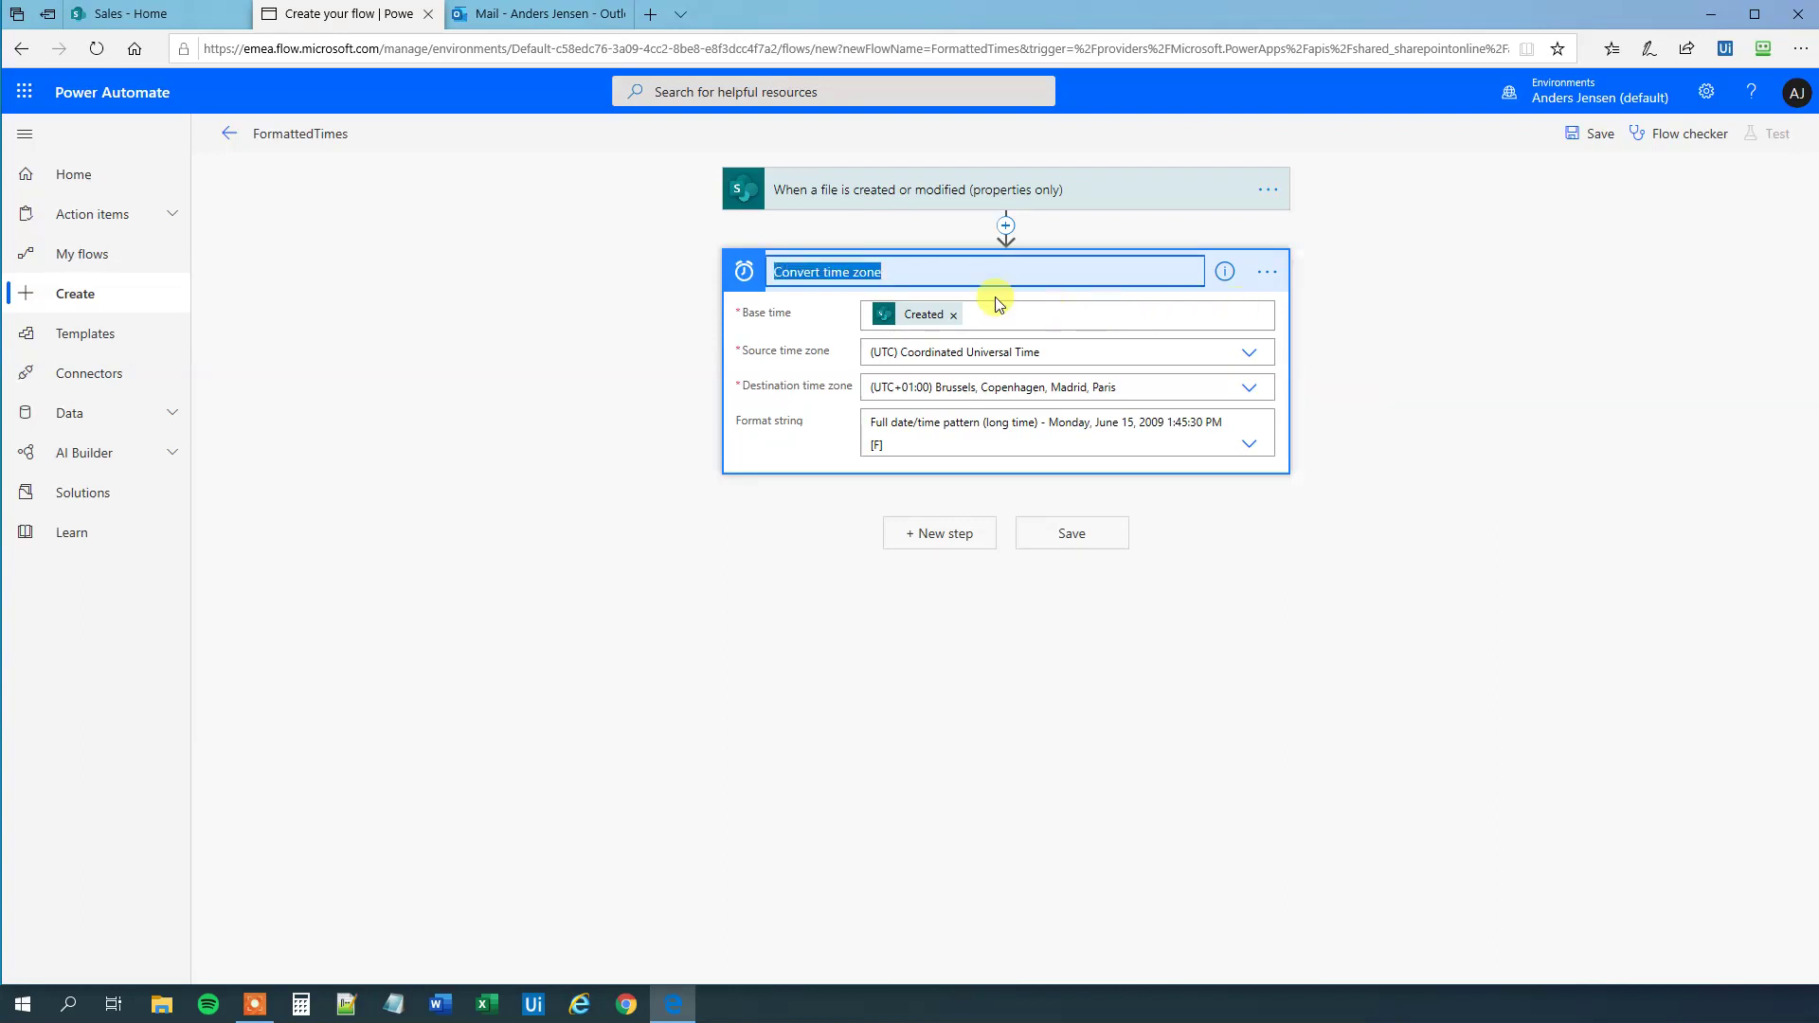
{"action": "left_click", "coordinate": [928, 273]}
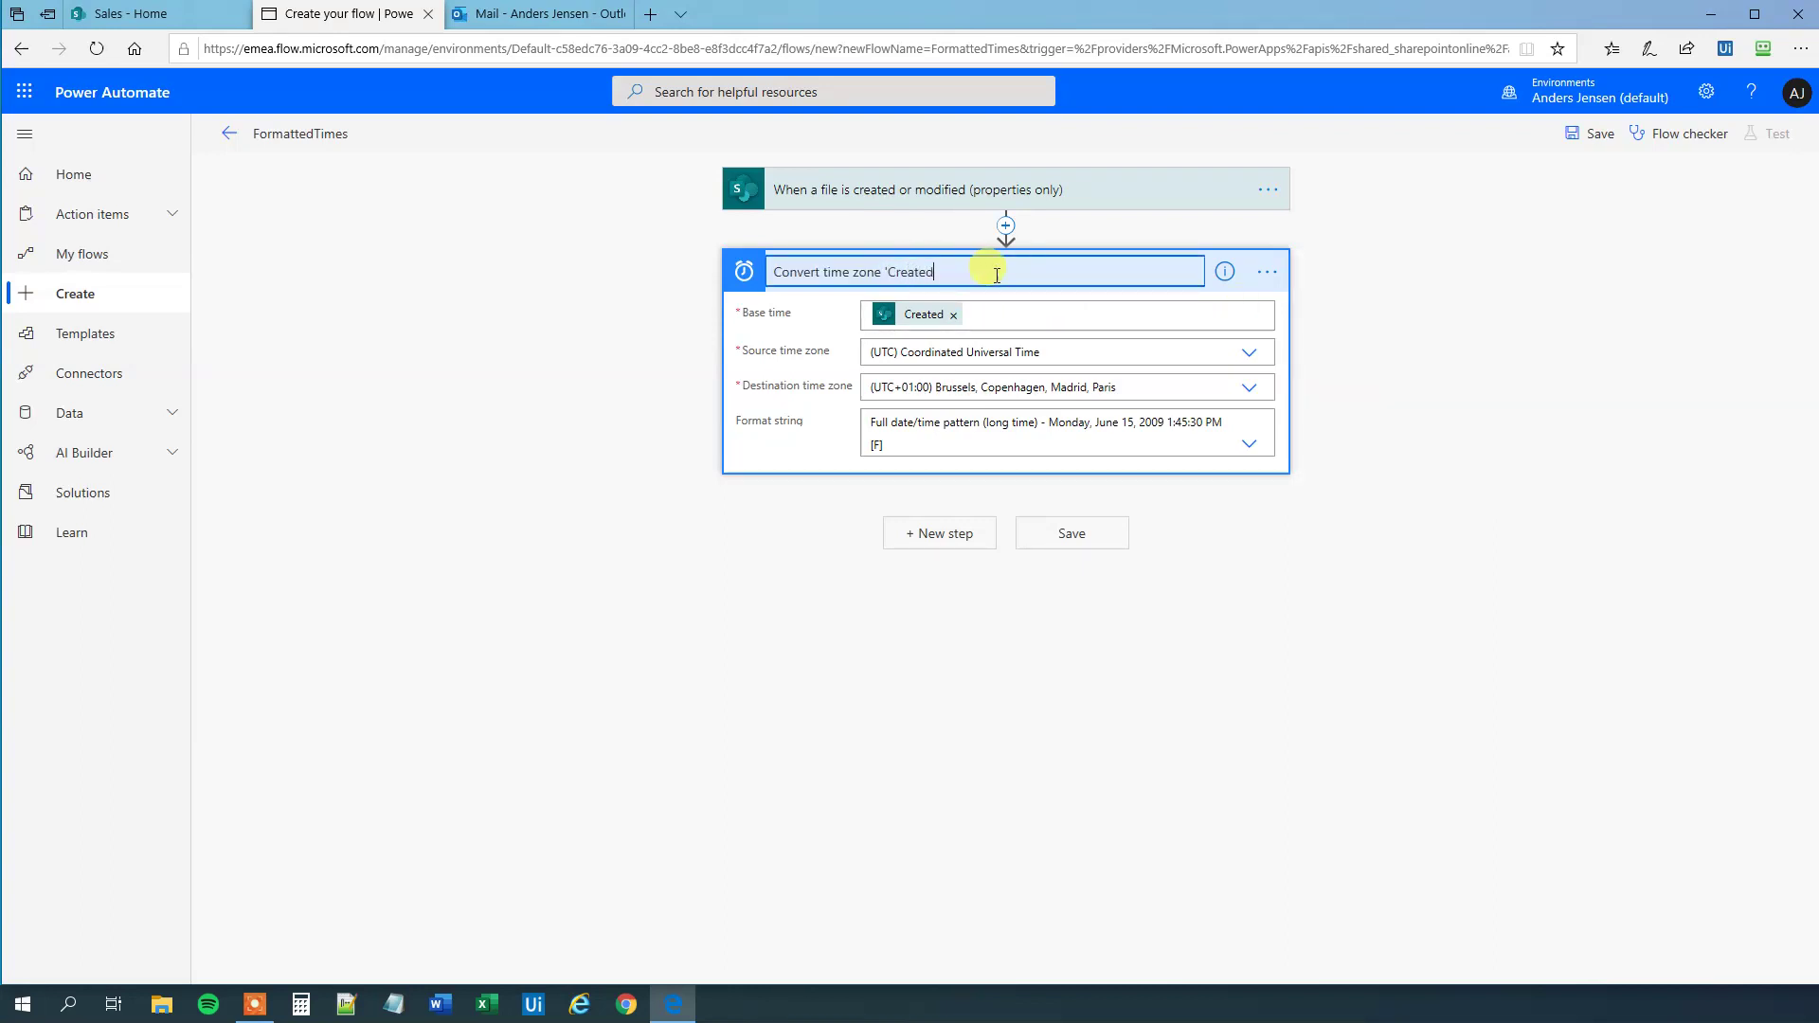
{"action": "left_click", "coordinate": [847, 561]}
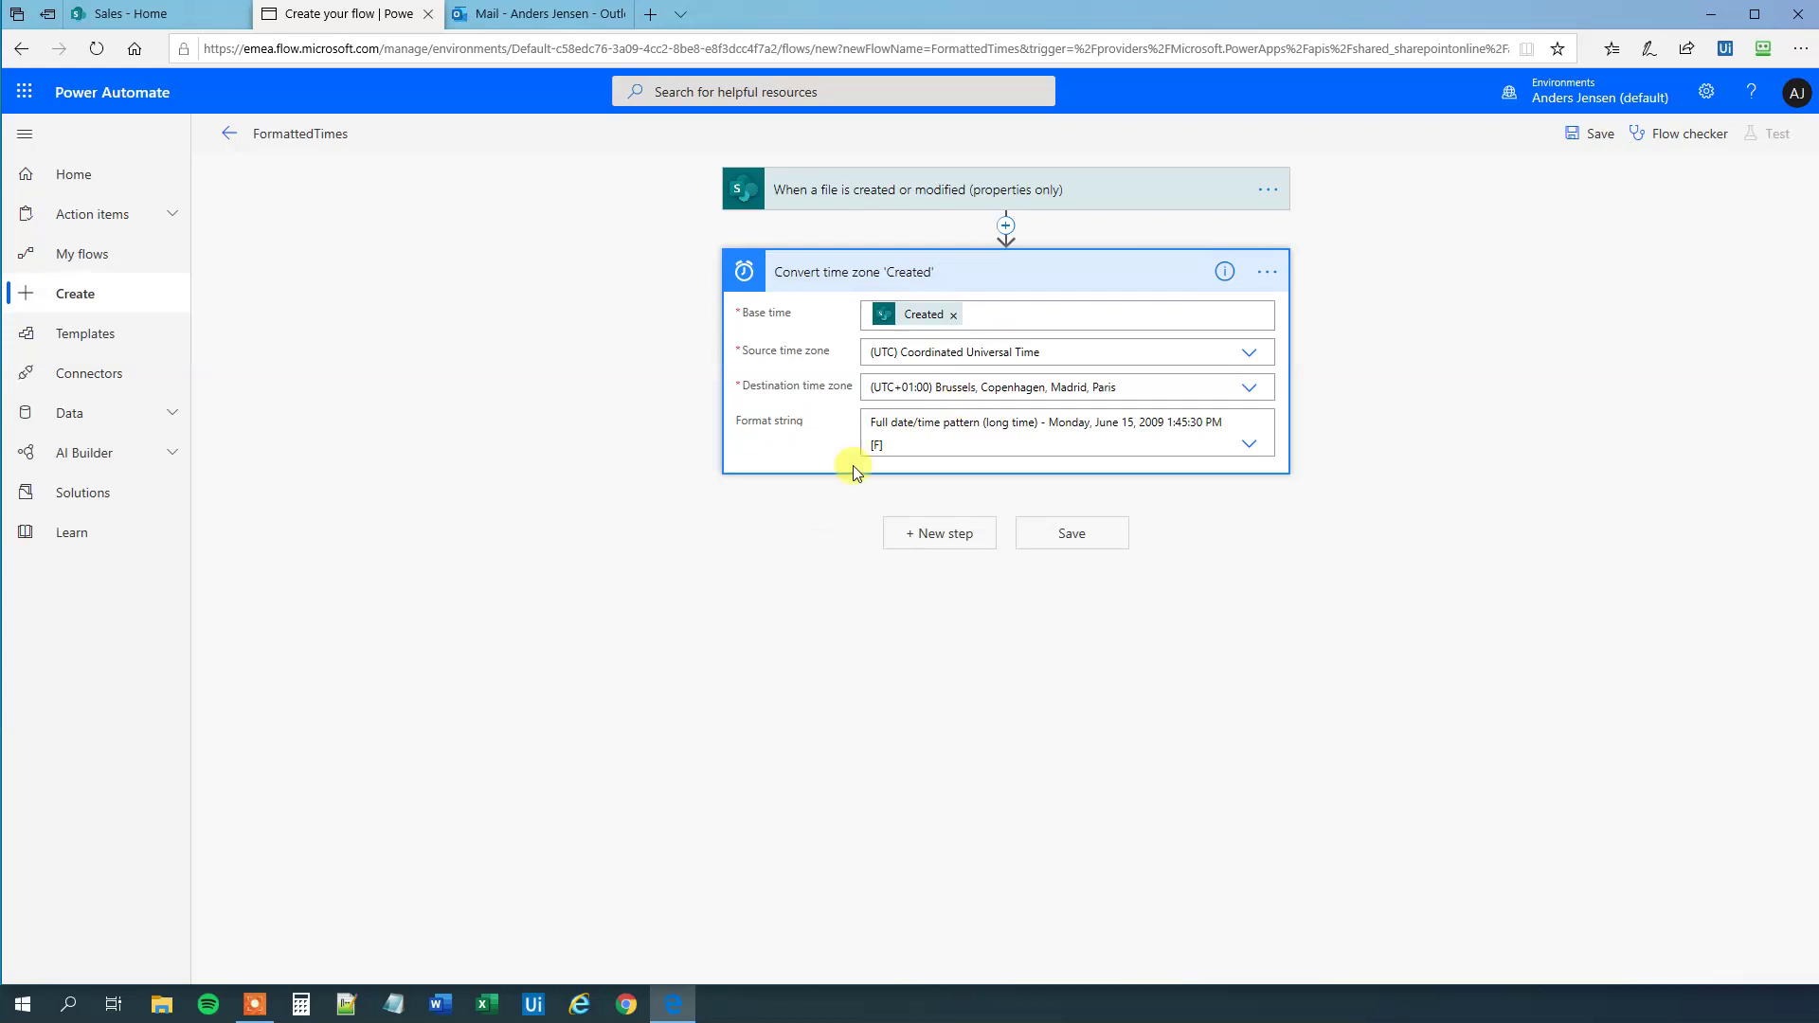
- Add another Date Time 'Convert time zone' action below the Created step
{"action": "left_click", "coordinate": [923, 535]}
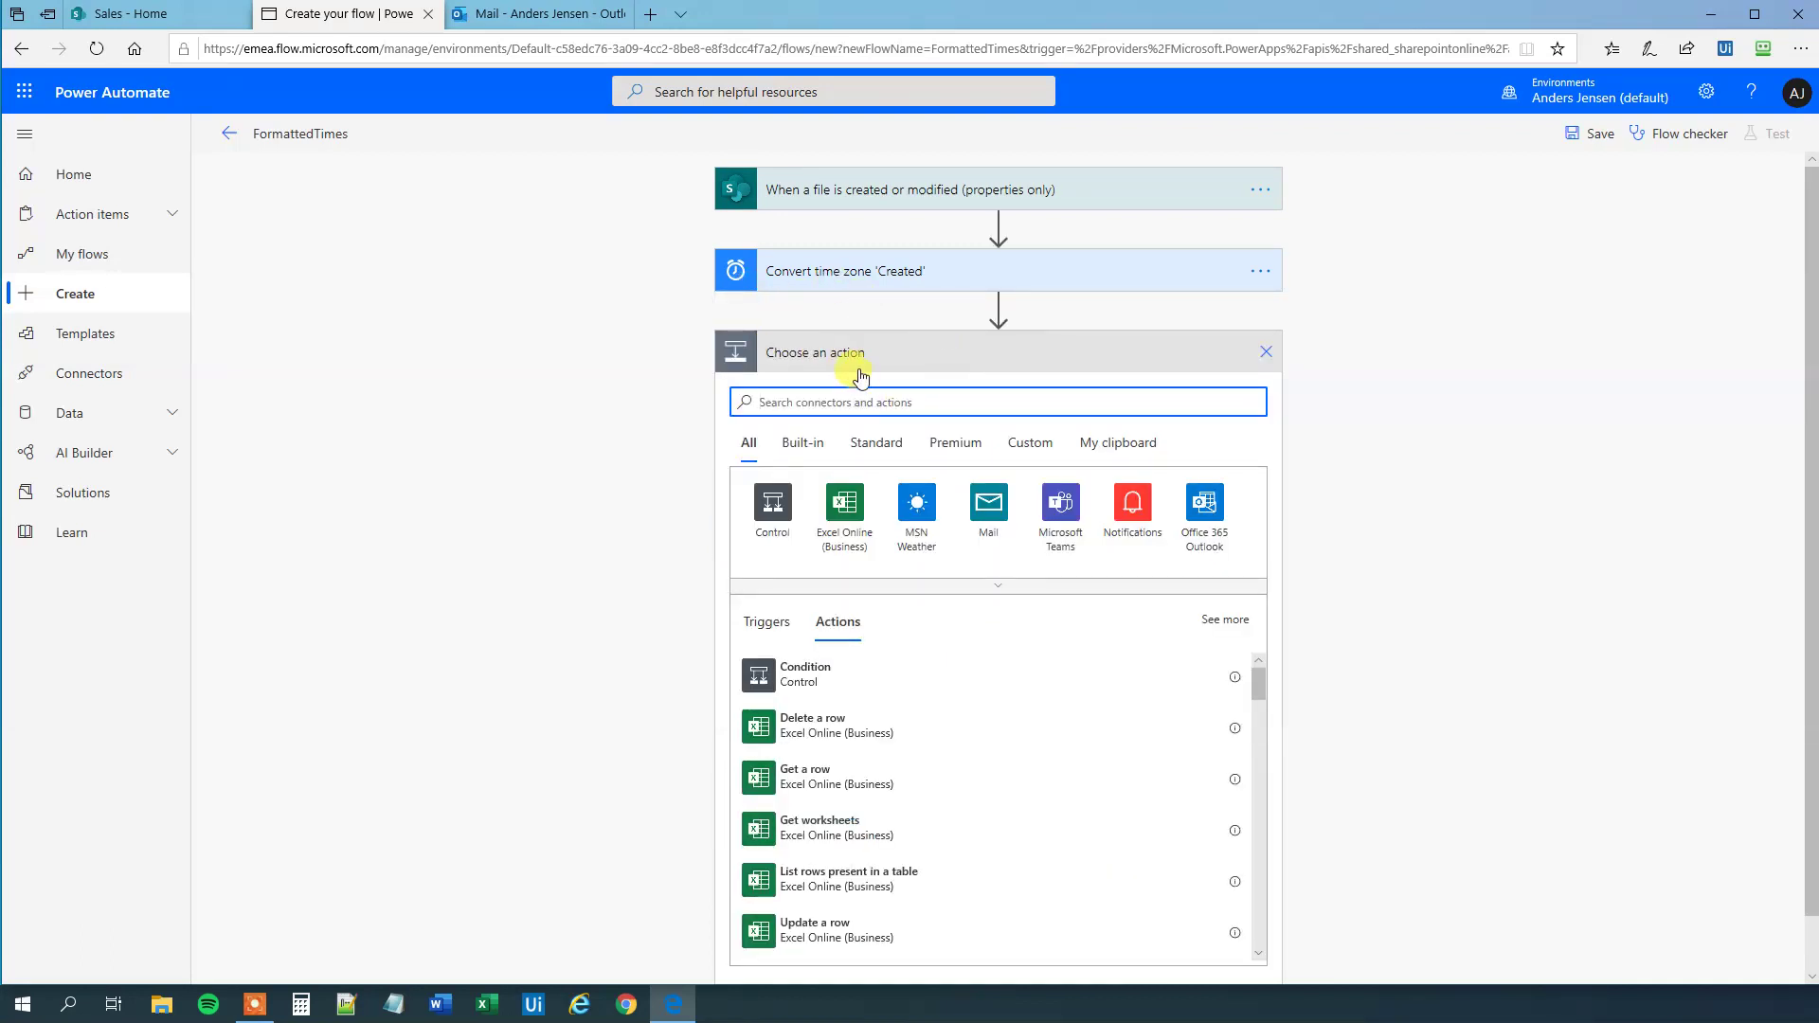
{"action": "type", "text": "convert"}
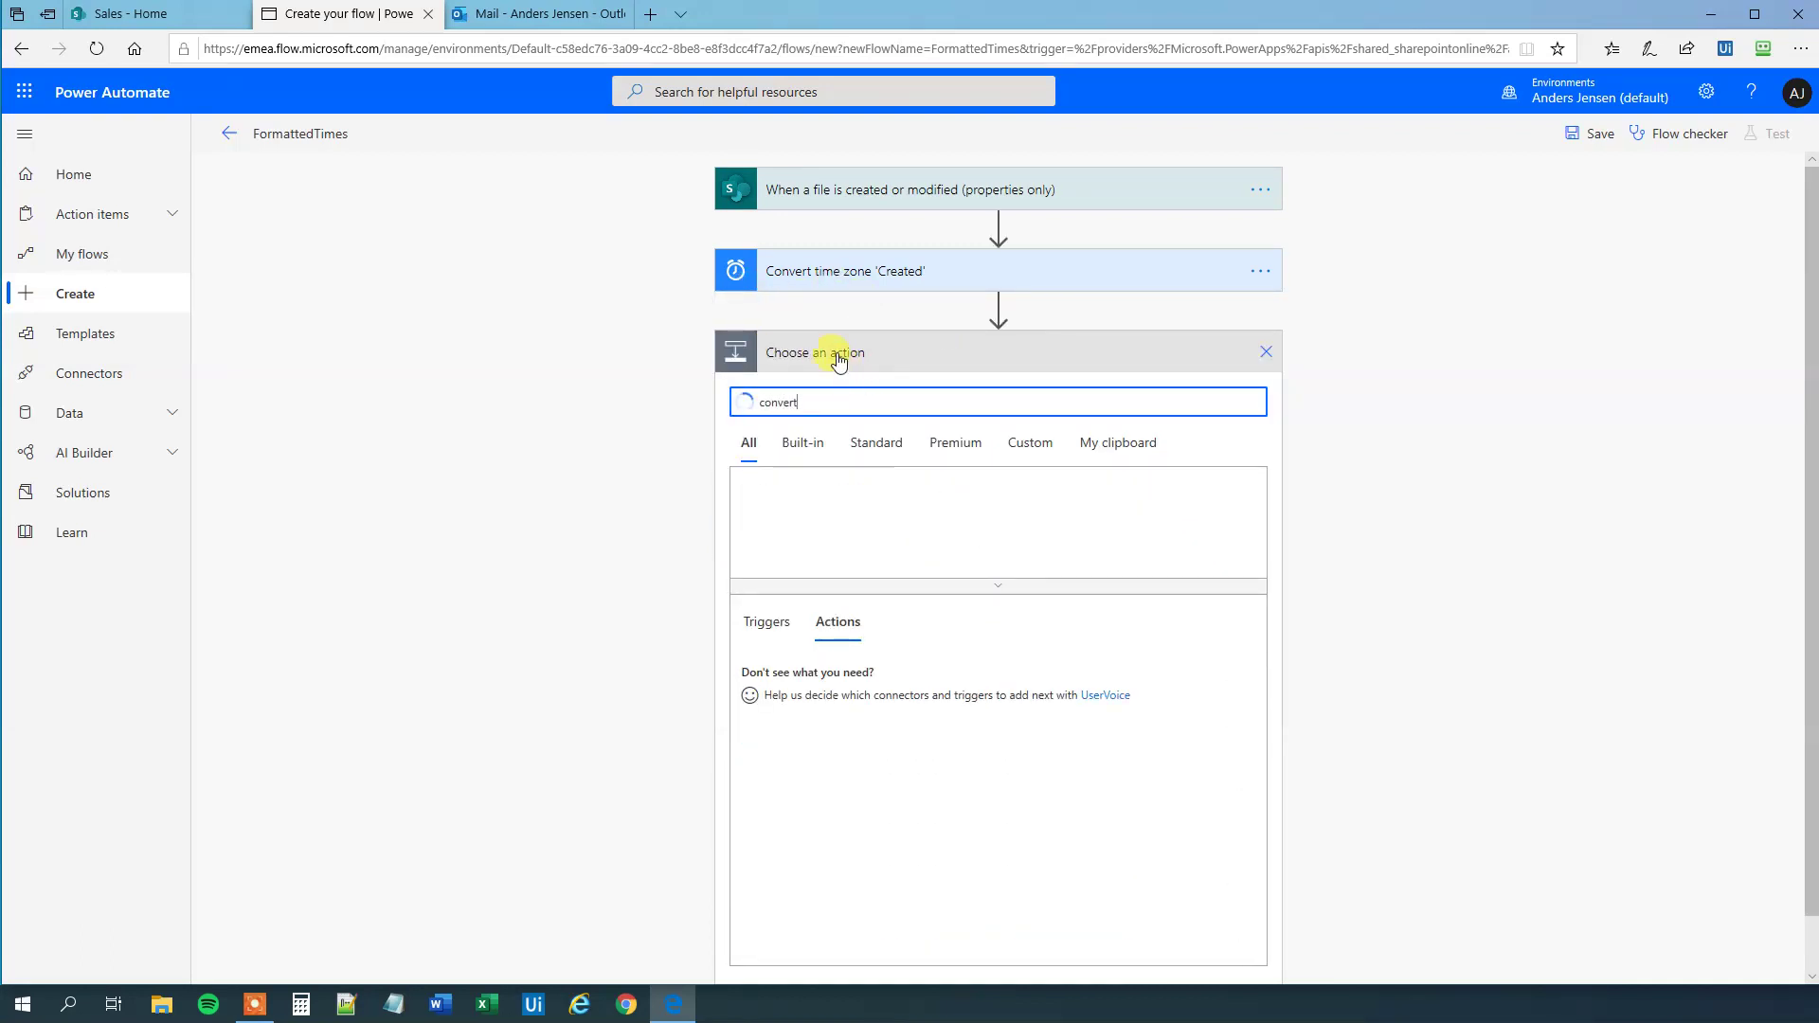
{"action": "type", "text": " ti"}
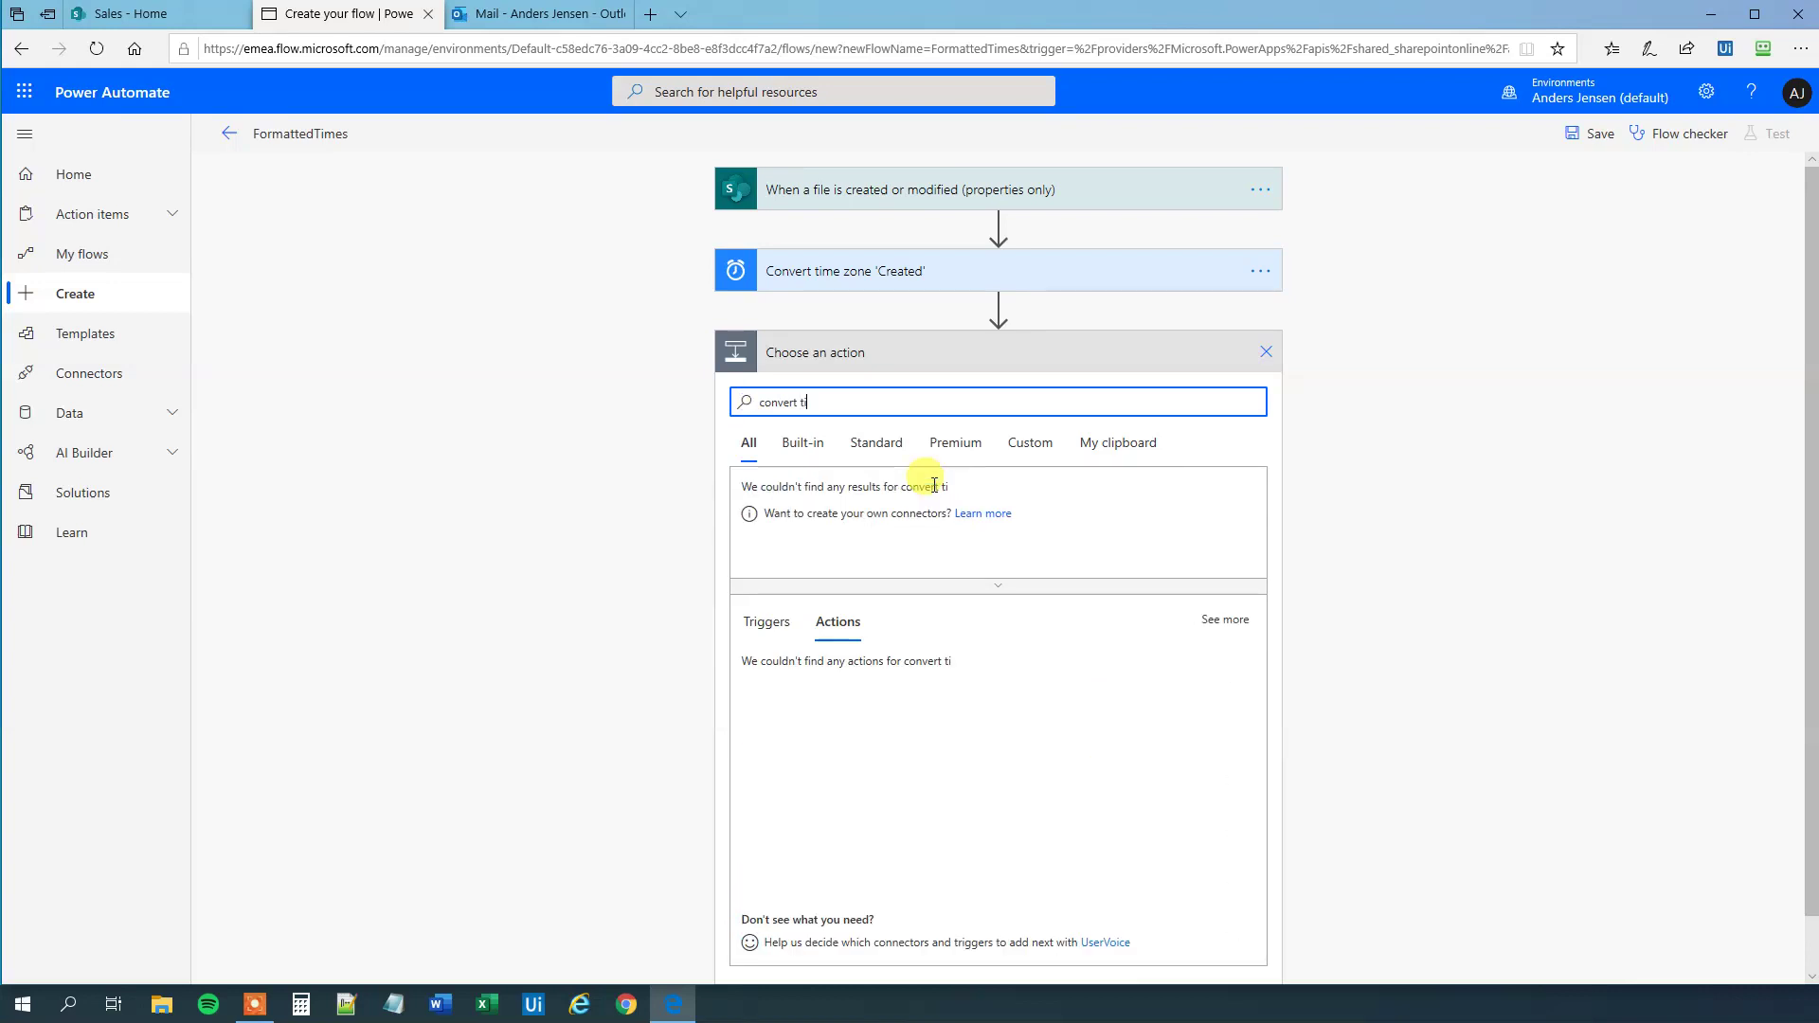
{"action": "type", "text": "m"}
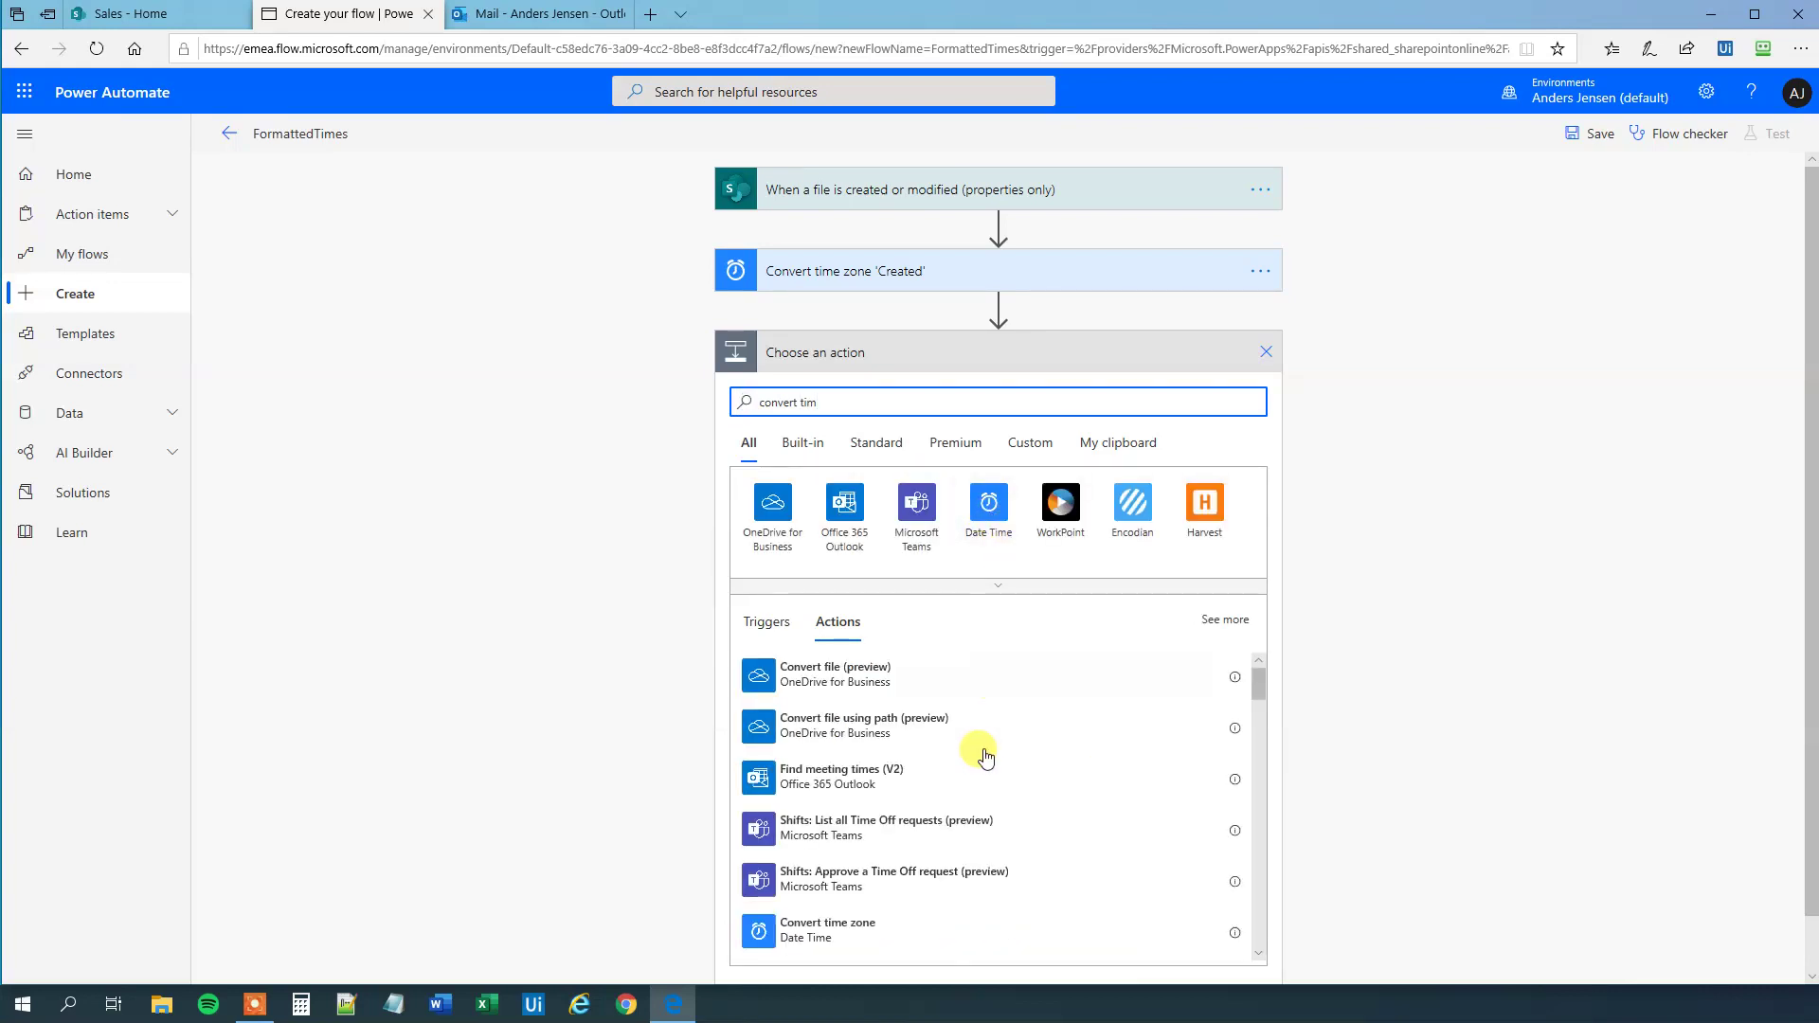
{"action": "left_click", "coordinate": [902, 926]}
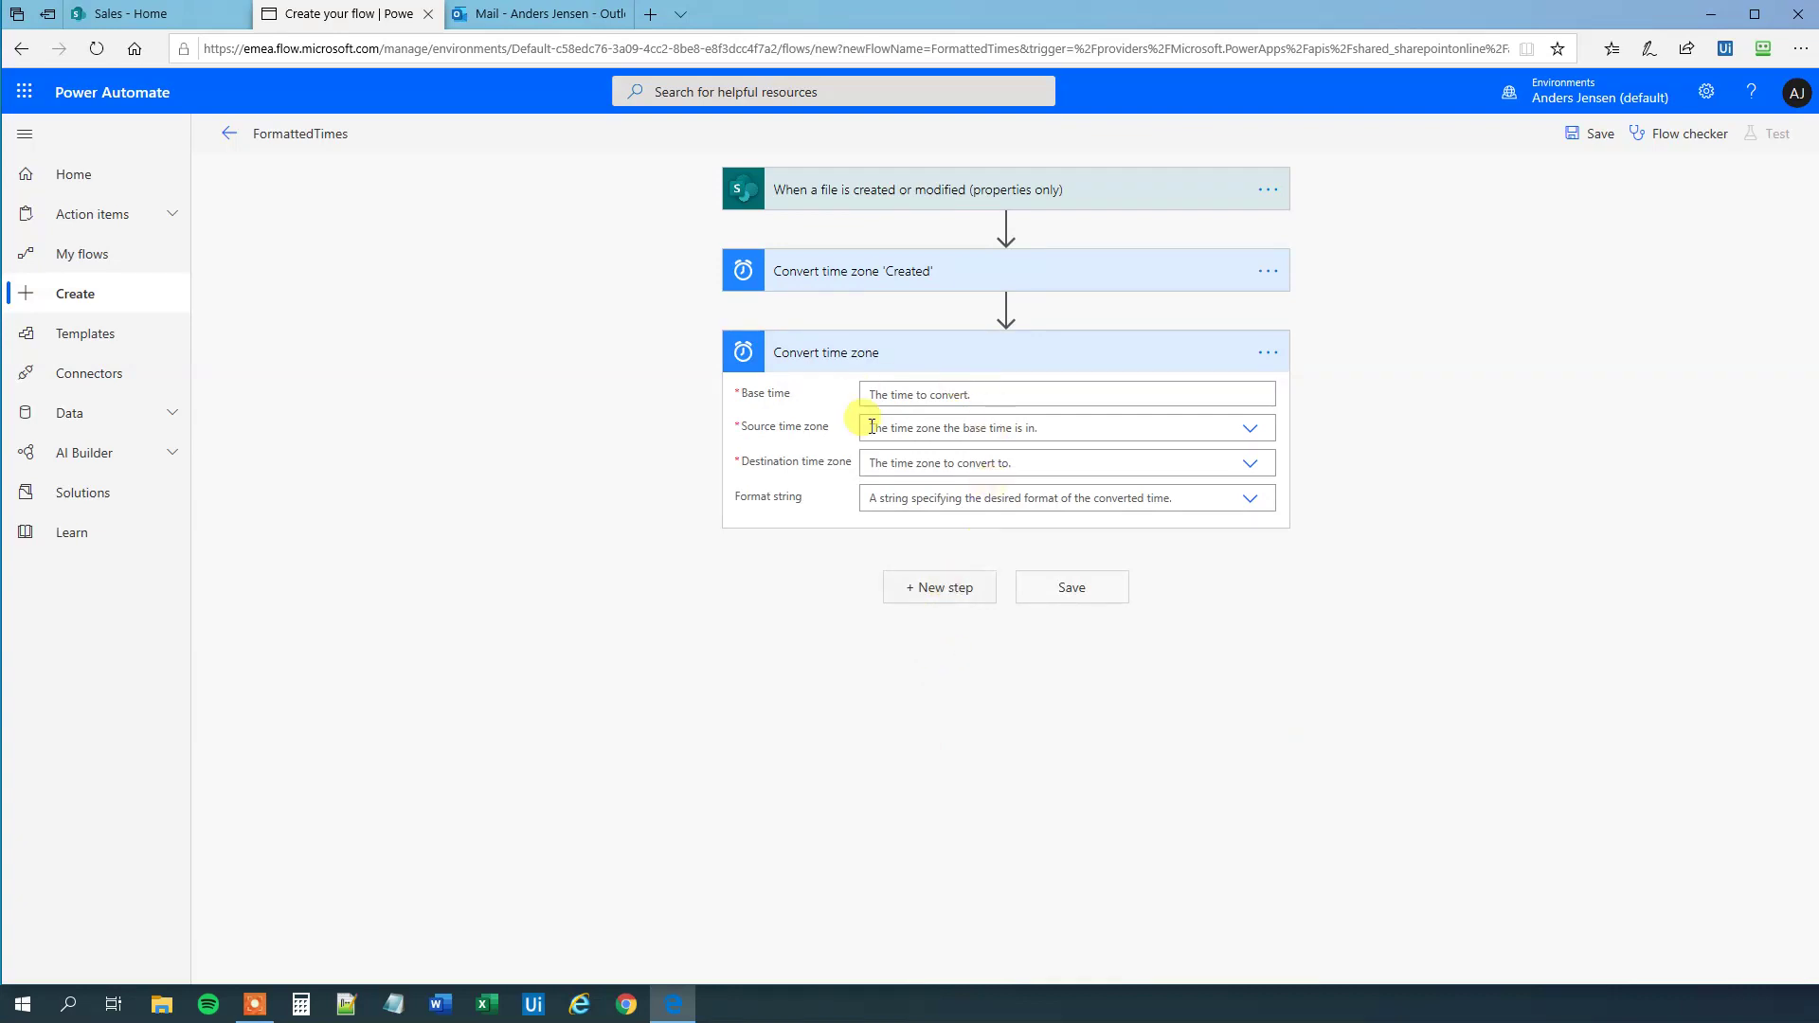
- Set the second conversion's Base time to the file's Modified value, replacing Created
{"action": "left_click", "coordinate": [911, 393]}
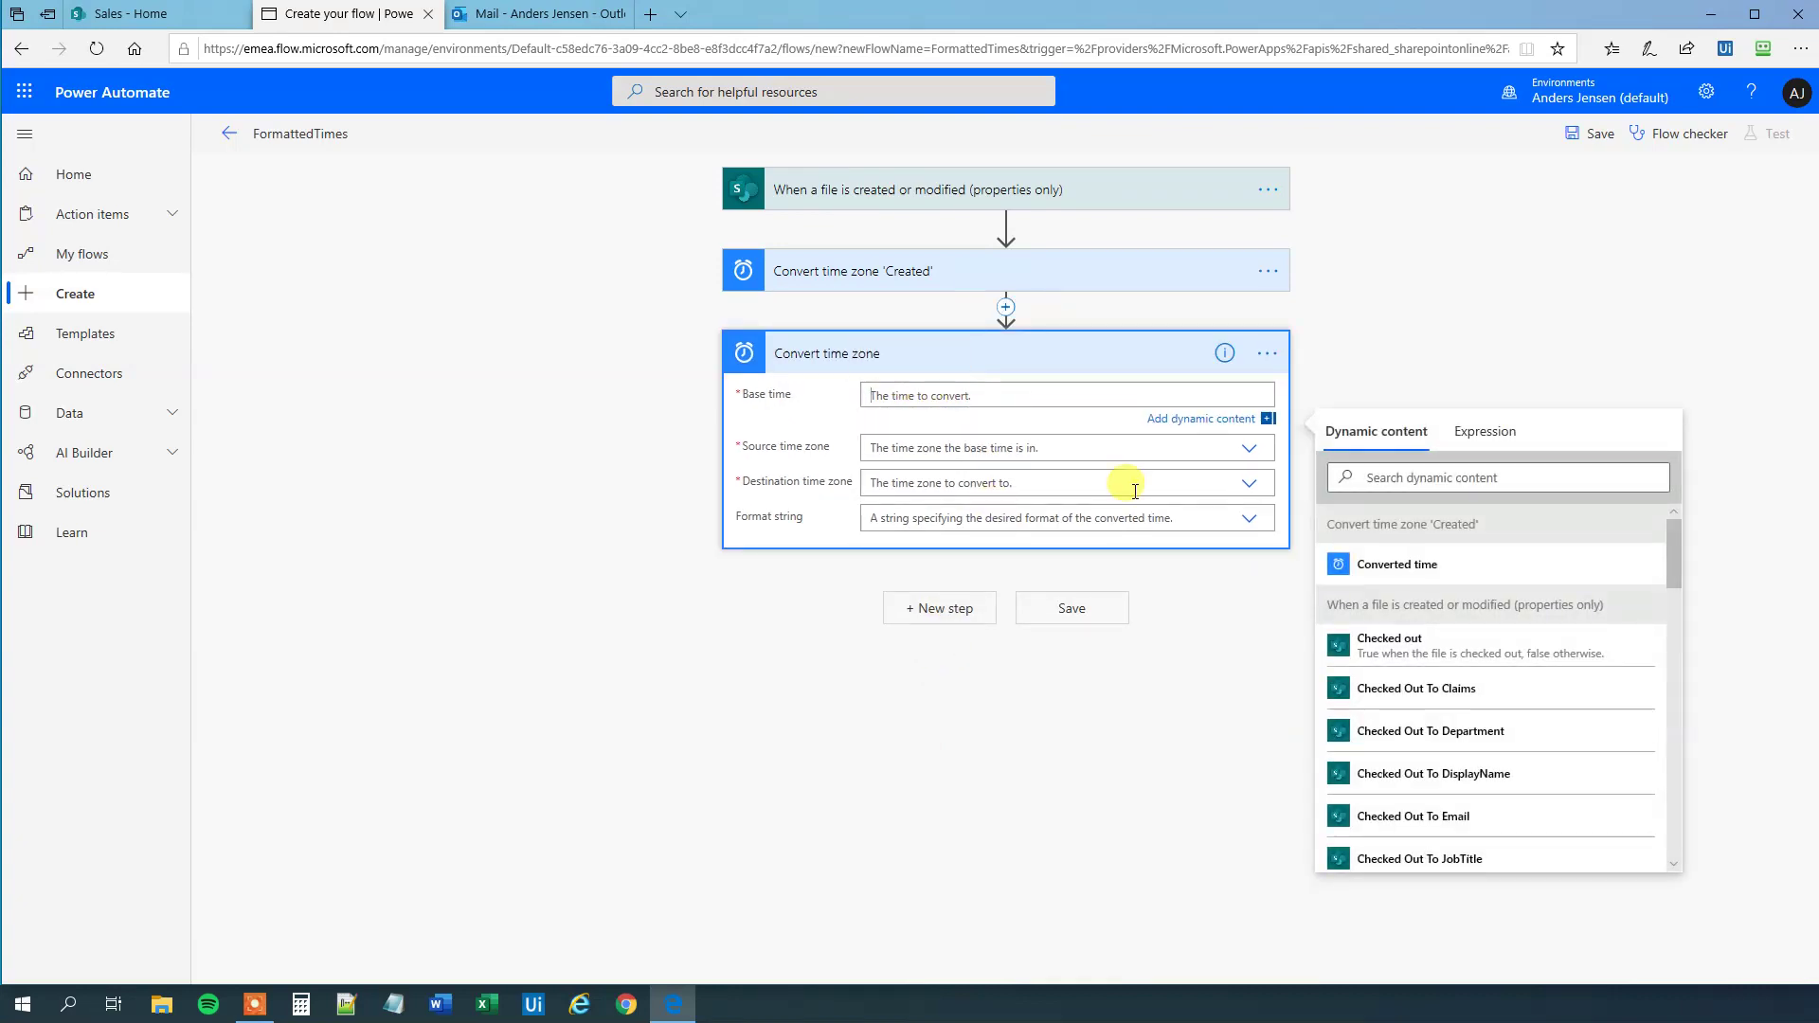
{"action": "scroll", "coordinate": [1515, 806], "scroll_direction": "down", "scroll_amount": 2}
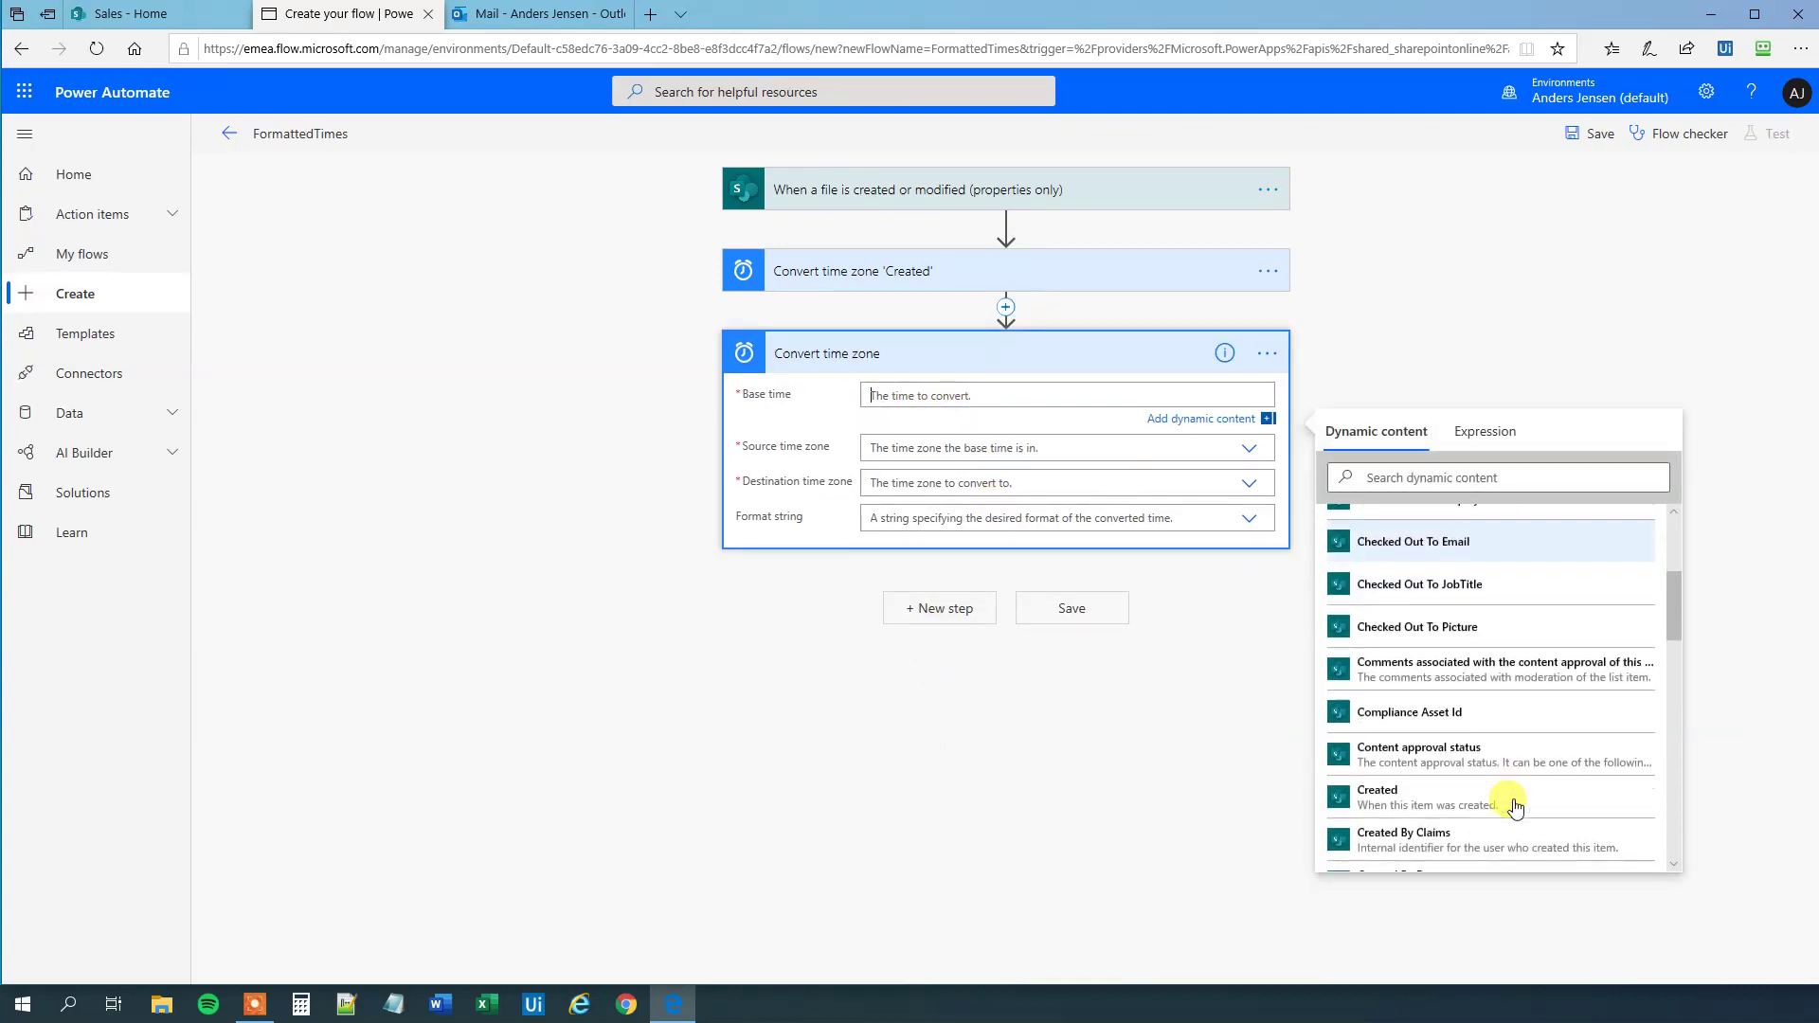
{"action": "left_click", "coordinate": [1459, 803]}
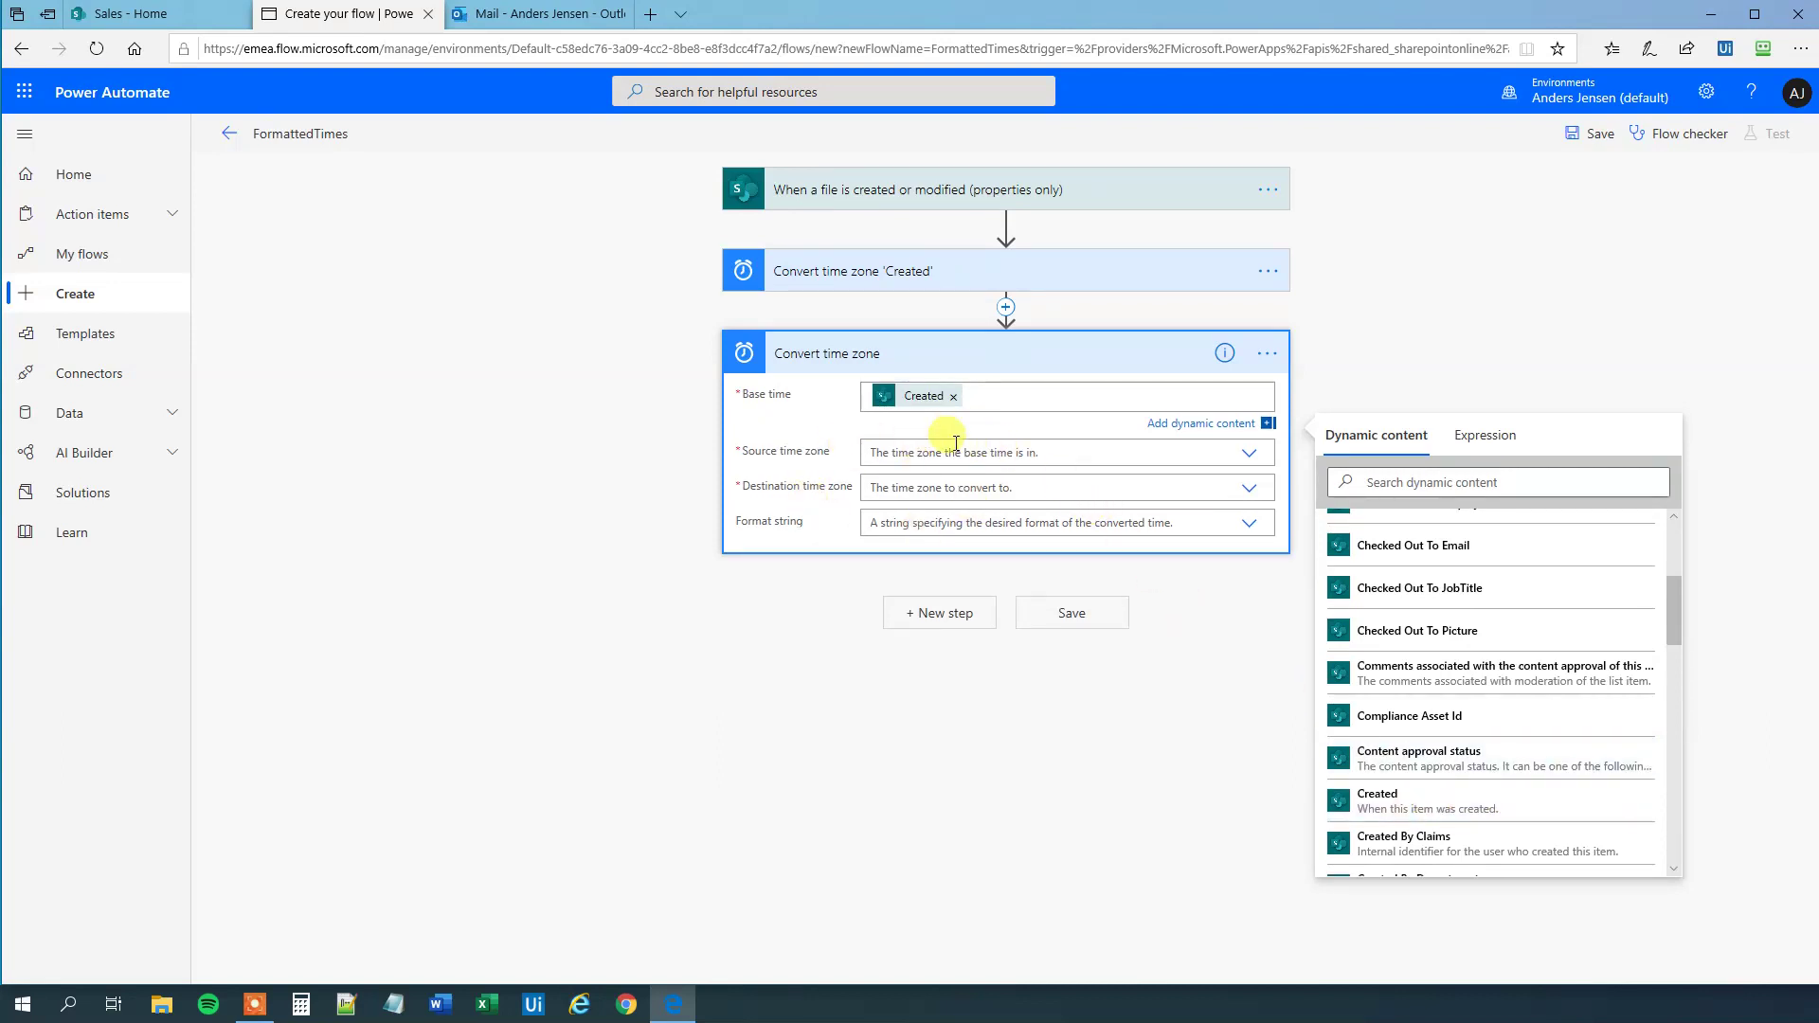
{"action": "left_click", "coordinate": [953, 399]}
{"action": "scroll", "coordinate": [1449, 682], "scroll_direction": "down", "scroll_amount": 5}
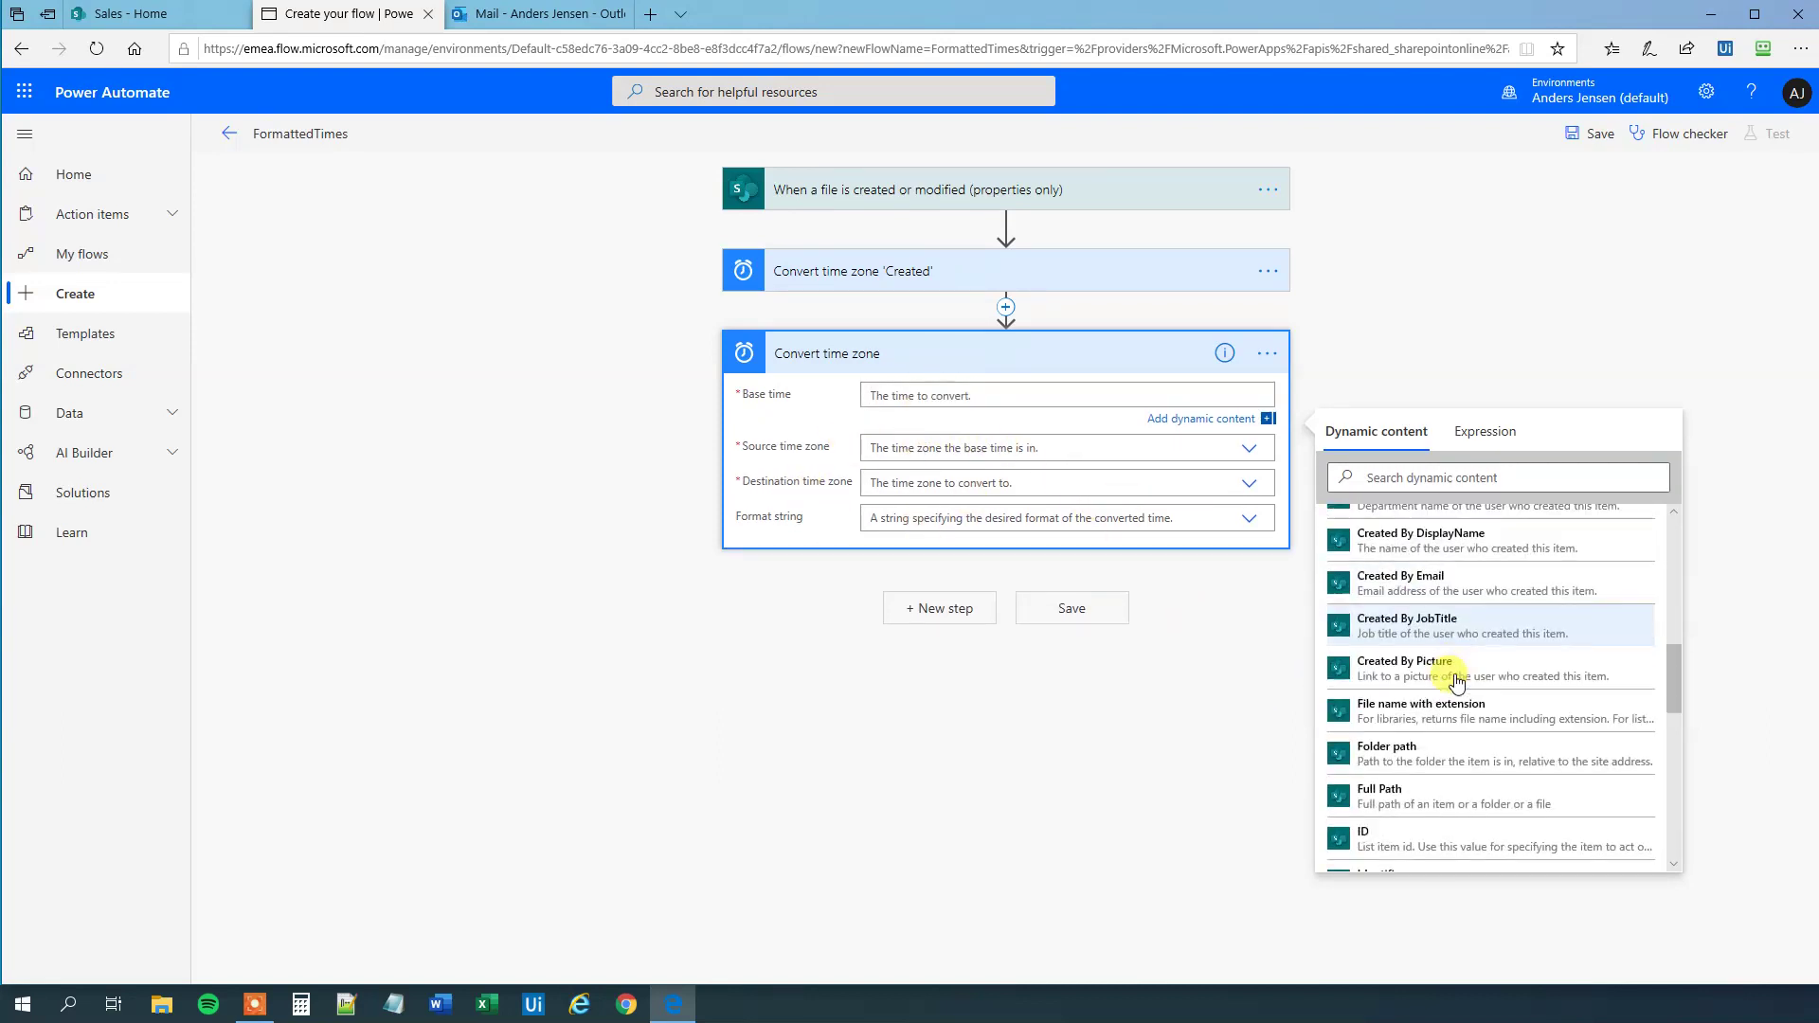
{"action": "left_click", "coordinate": [1412, 777]}
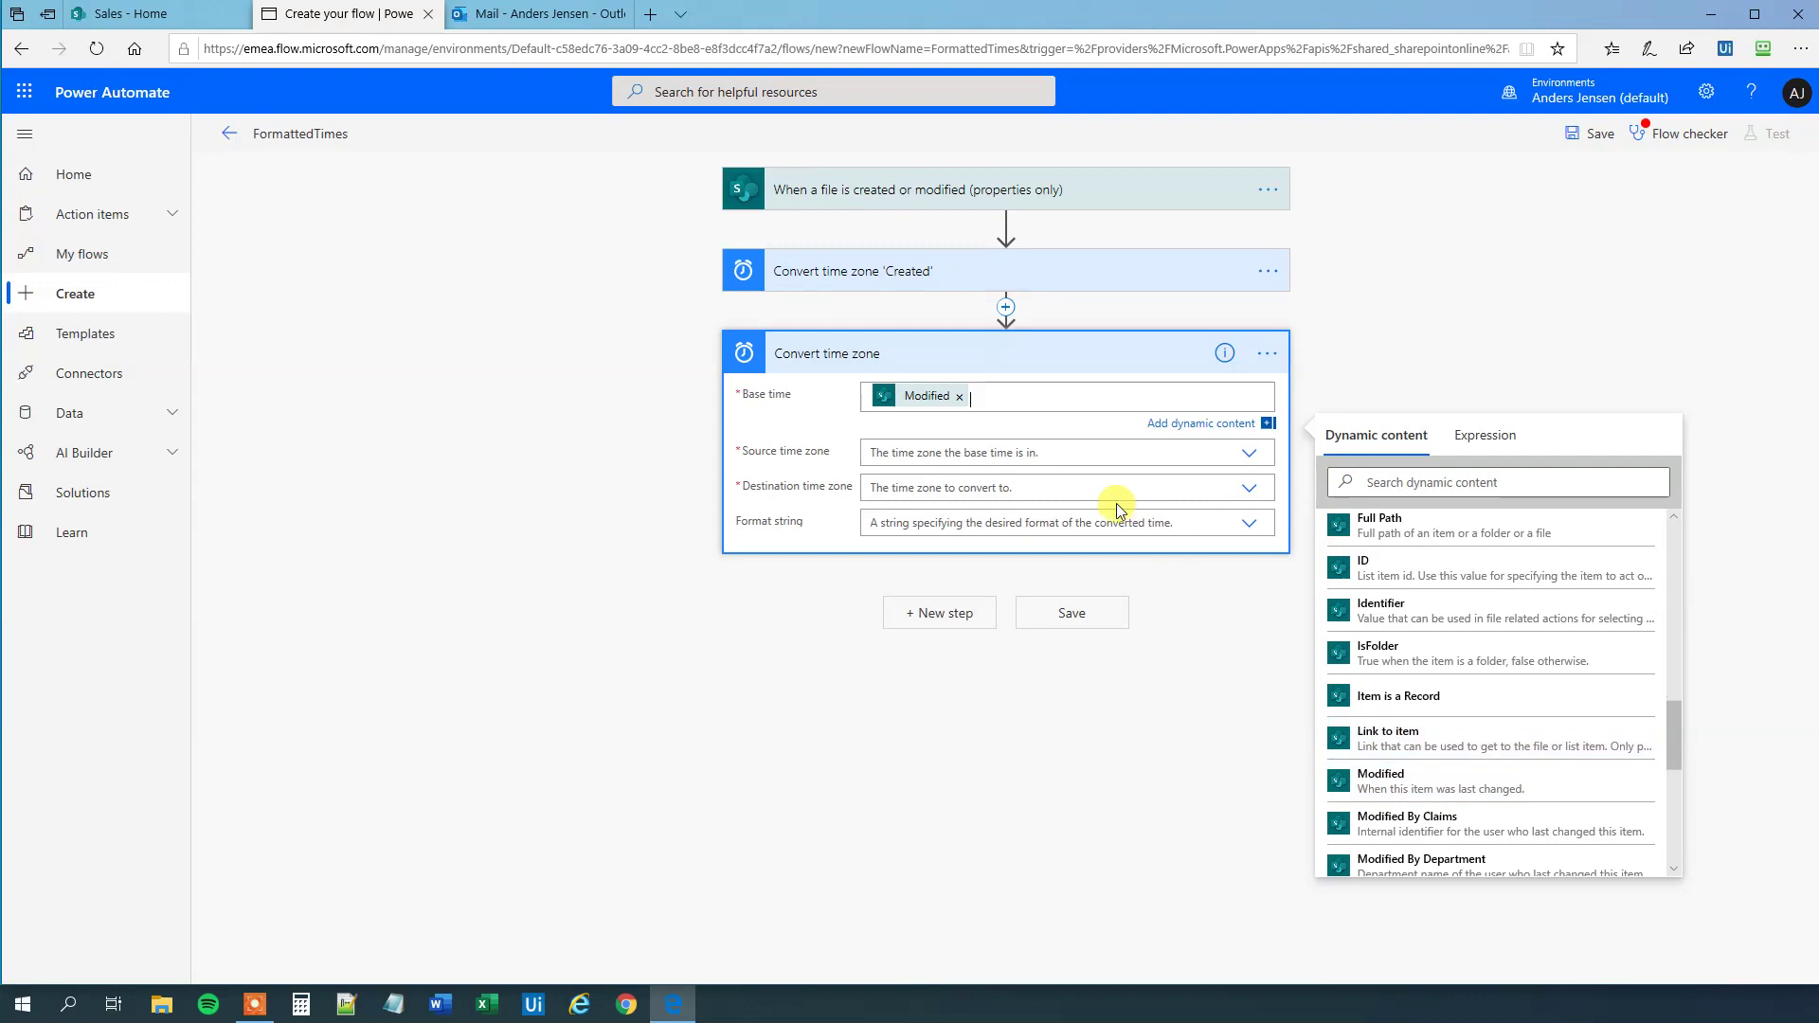
- Convert from UTC to (UTC+01:00) Brussels, Copenhagen, Madrid, Paris with Full date/time pattern (long time)
{"action": "left_click", "coordinate": [924, 447]}
{"action": "scroll", "coordinate": [1048, 596], "scroll_direction": "down", "scroll_amount": 9}
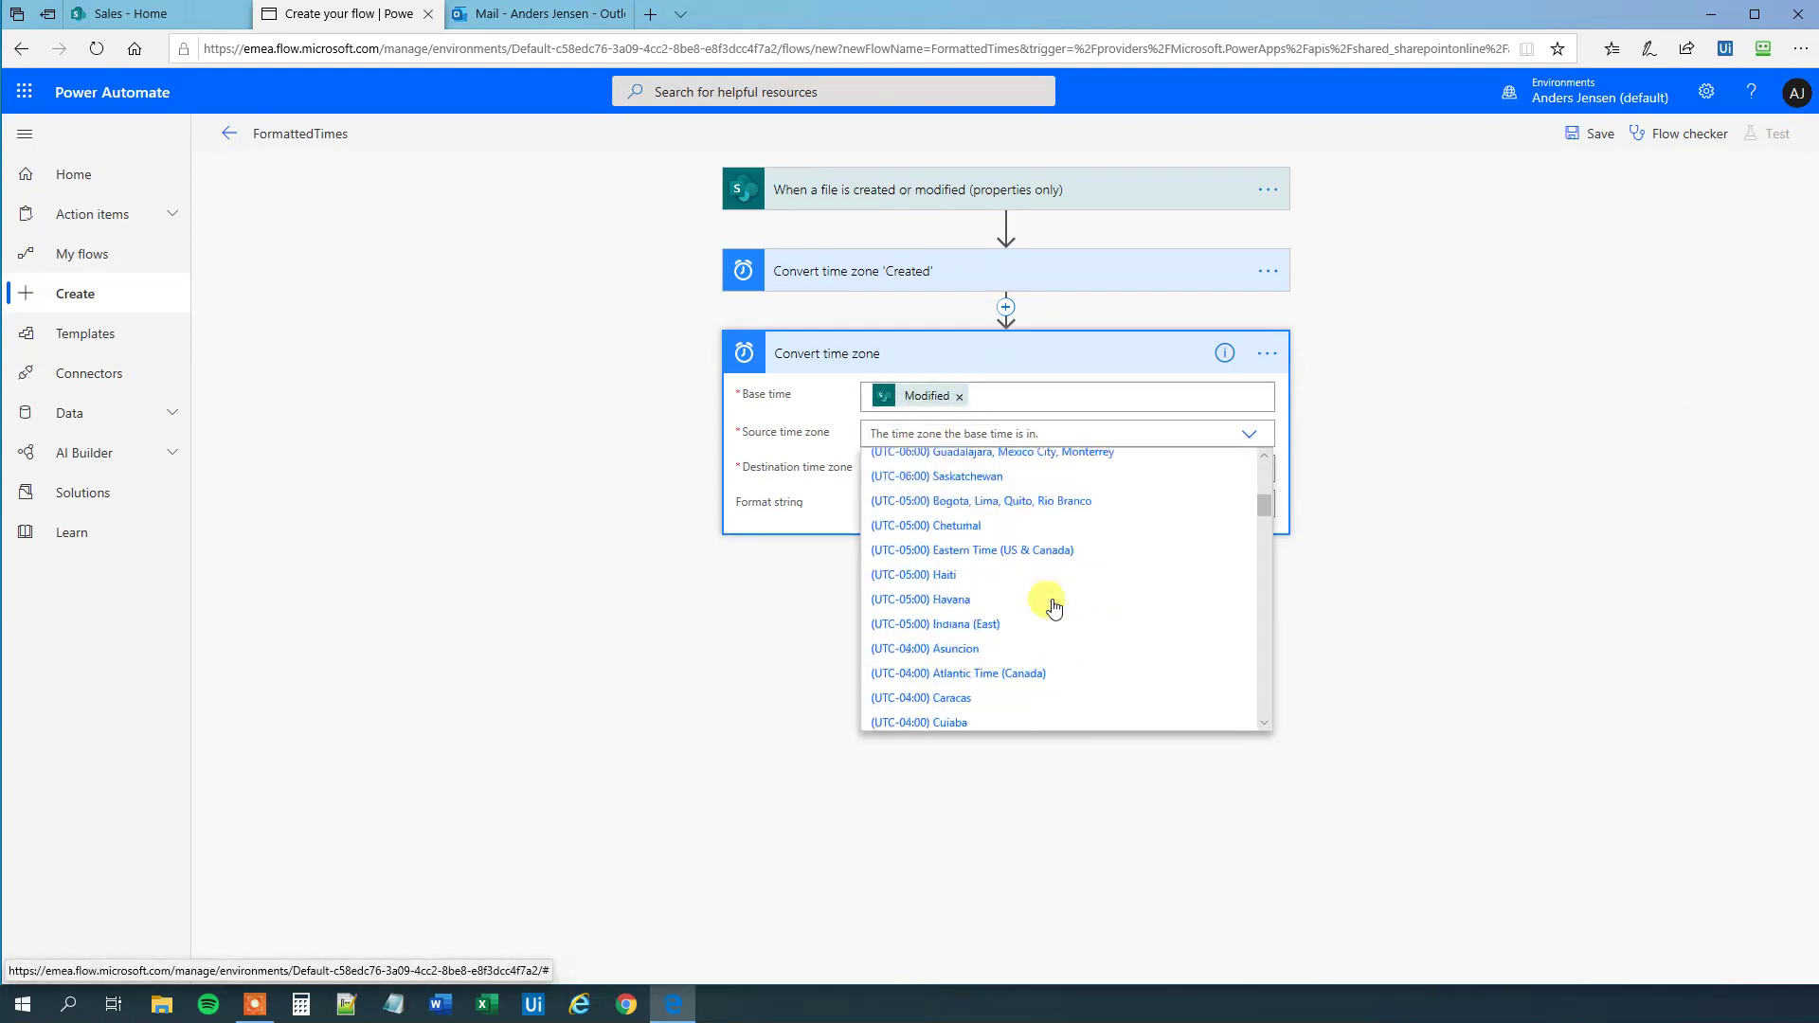
{"action": "scroll", "coordinate": [1042, 615], "scroll_direction": "down", "scroll_amount": 2}
{"action": "left_click", "coordinate": [965, 646]}
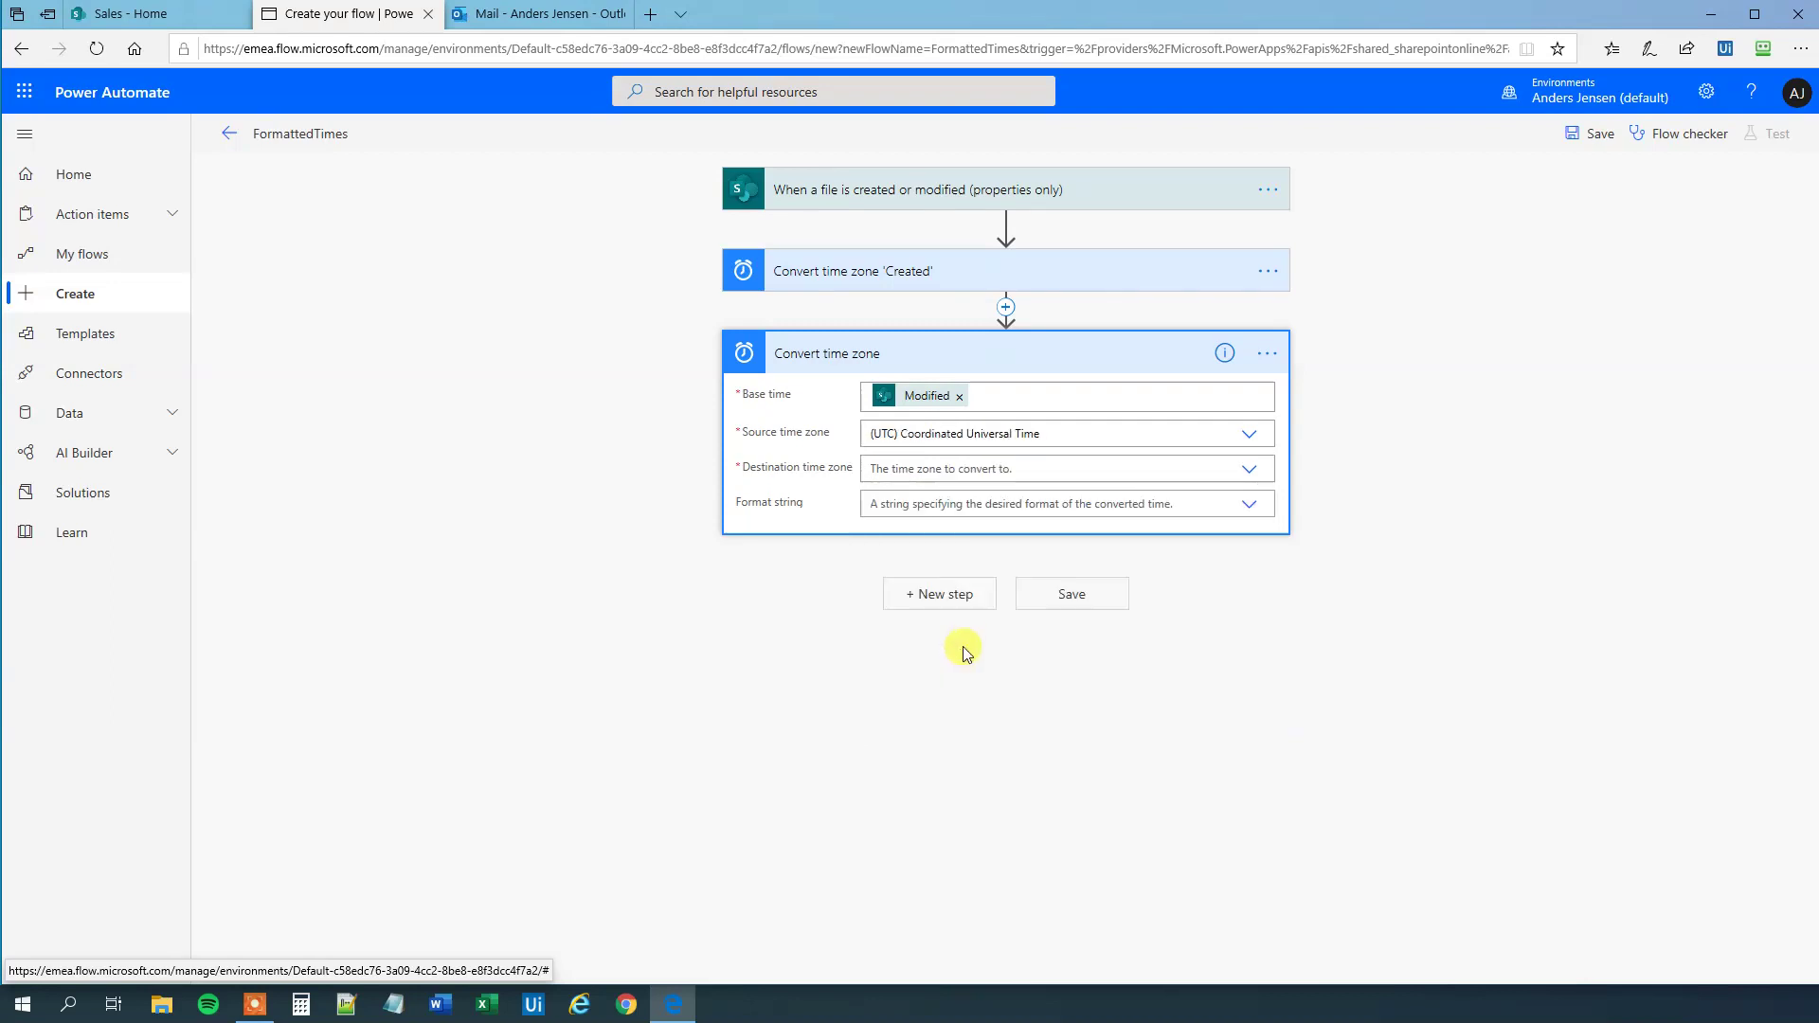
{"action": "left_click", "coordinate": [1249, 479]}
{"action": "scroll", "coordinate": [1036, 567], "scroll_direction": "down", "scroll_amount": 8}
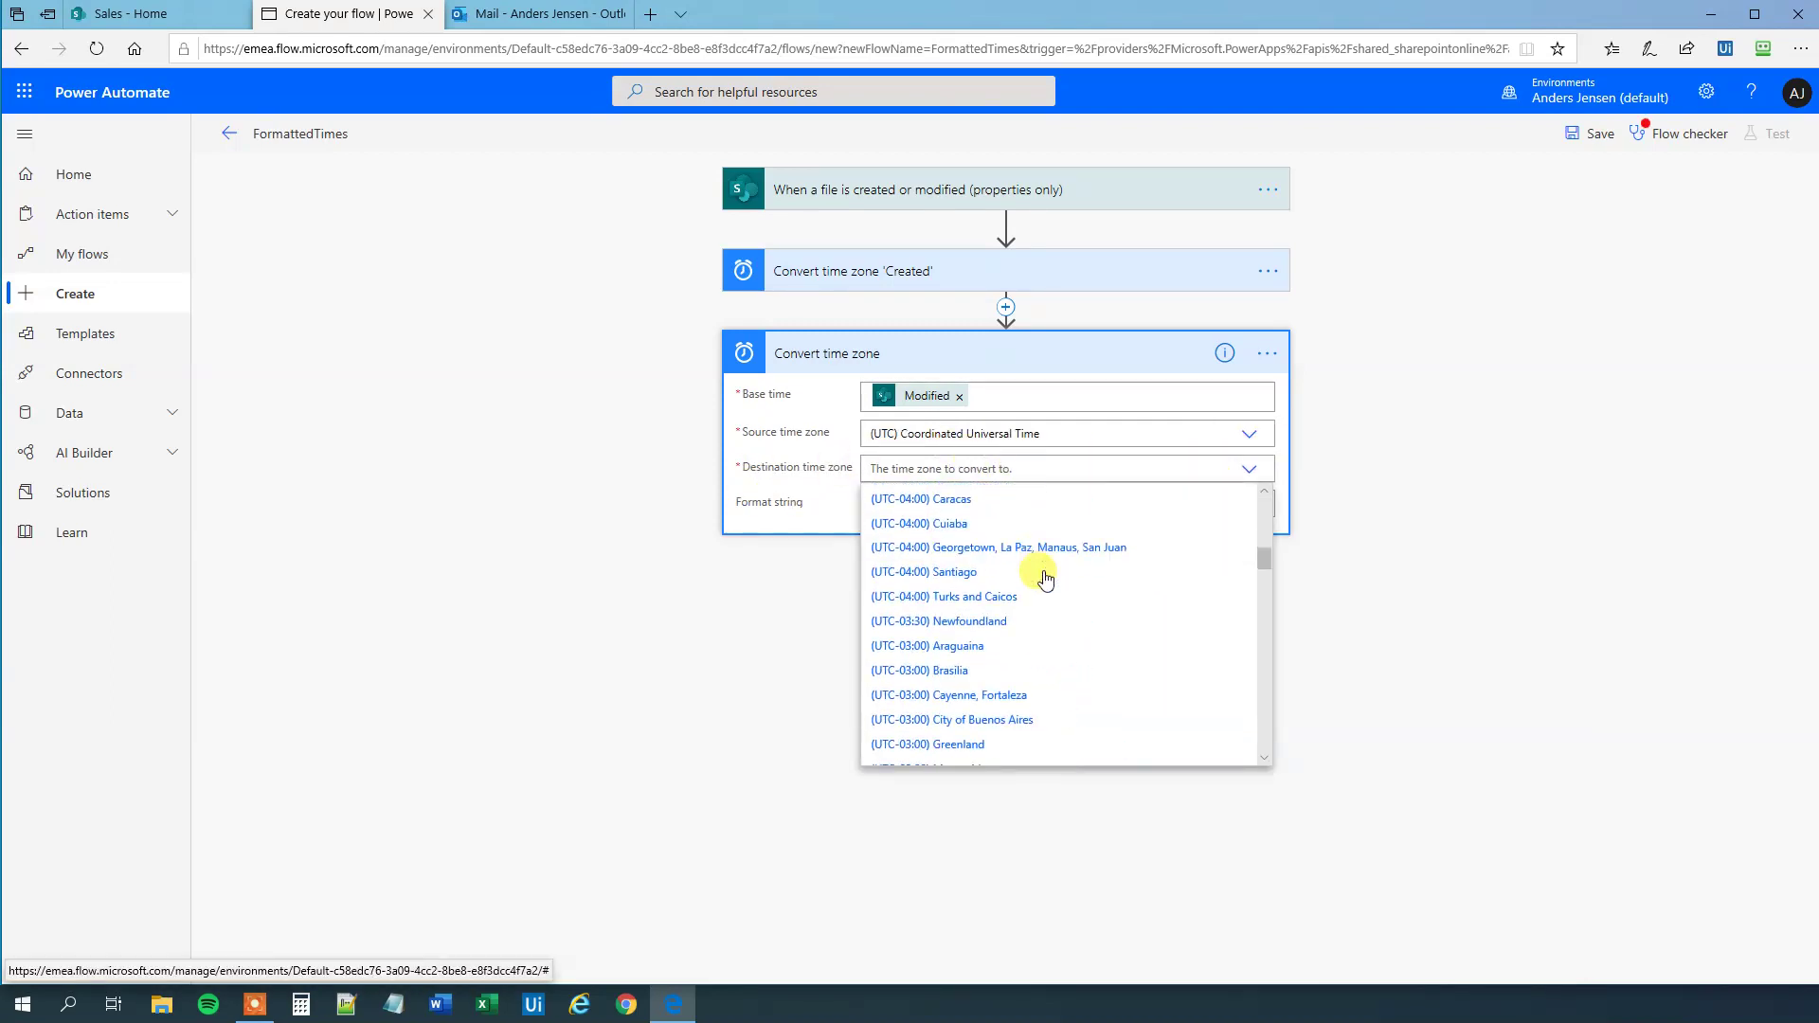
{"action": "scroll", "coordinate": [1075, 679], "scroll_direction": "down", "scroll_amount": 3}
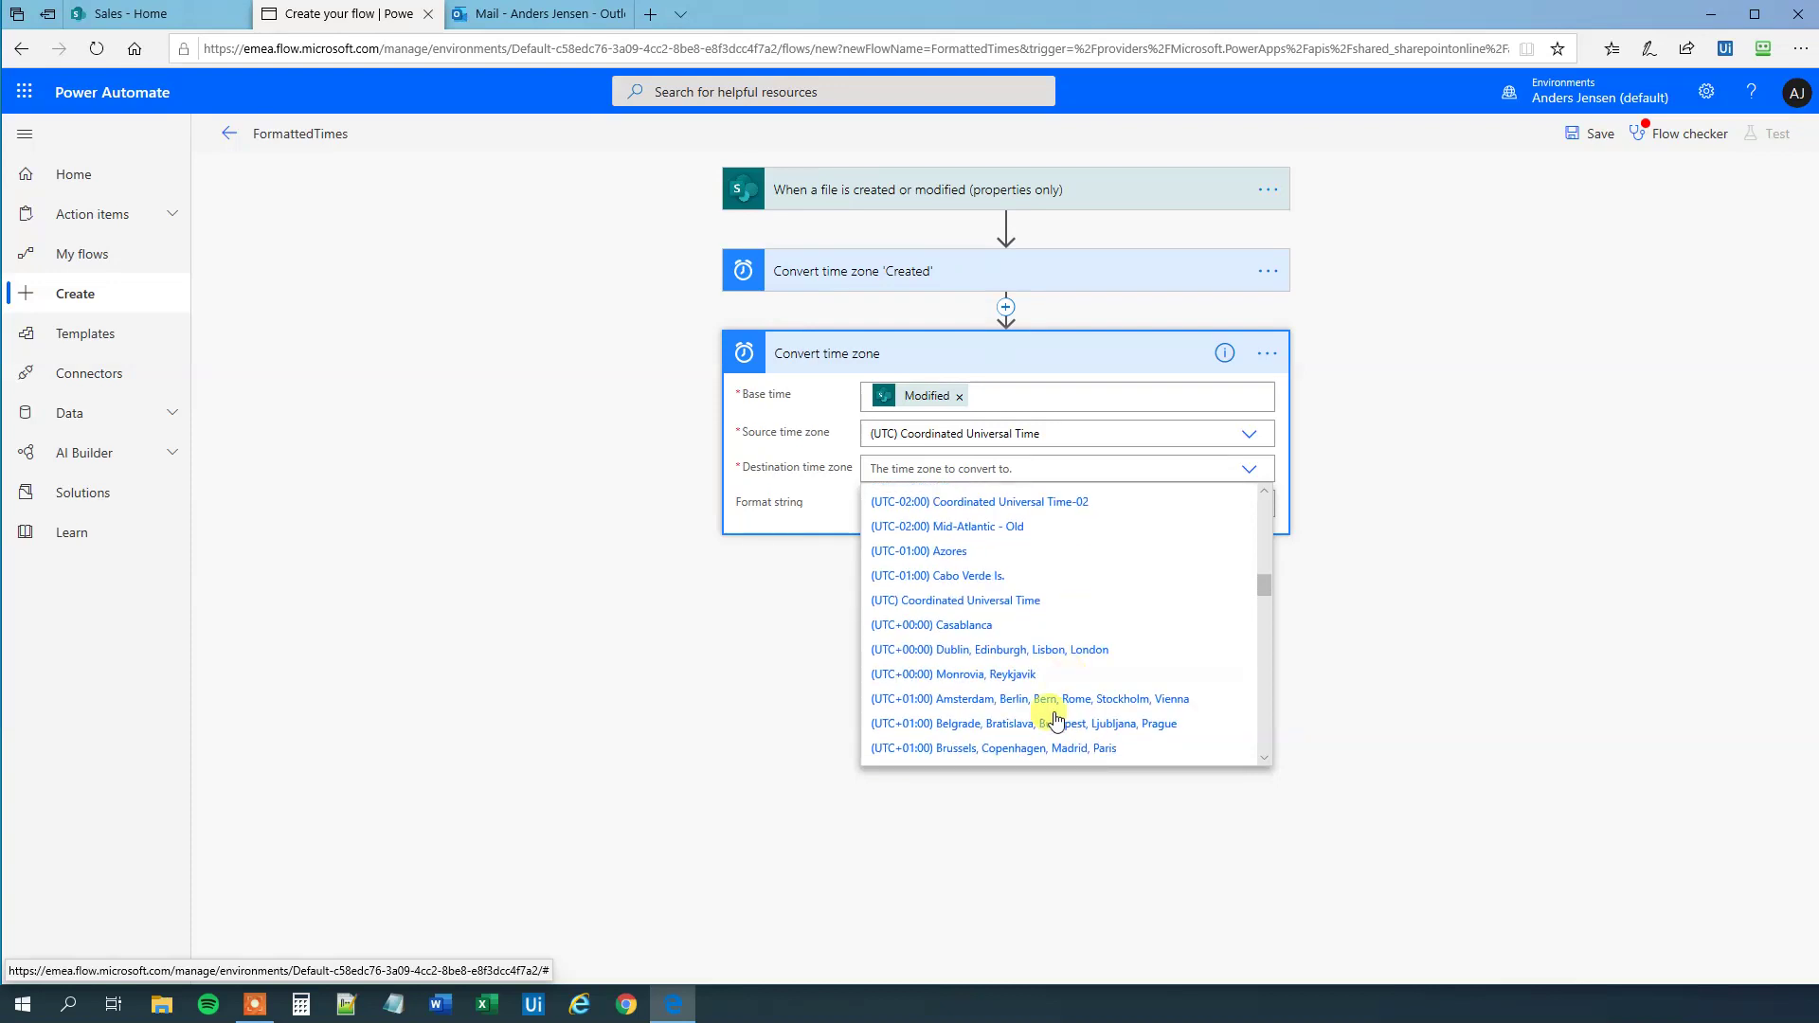
{"action": "left_click", "coordinate": [979, 749]}
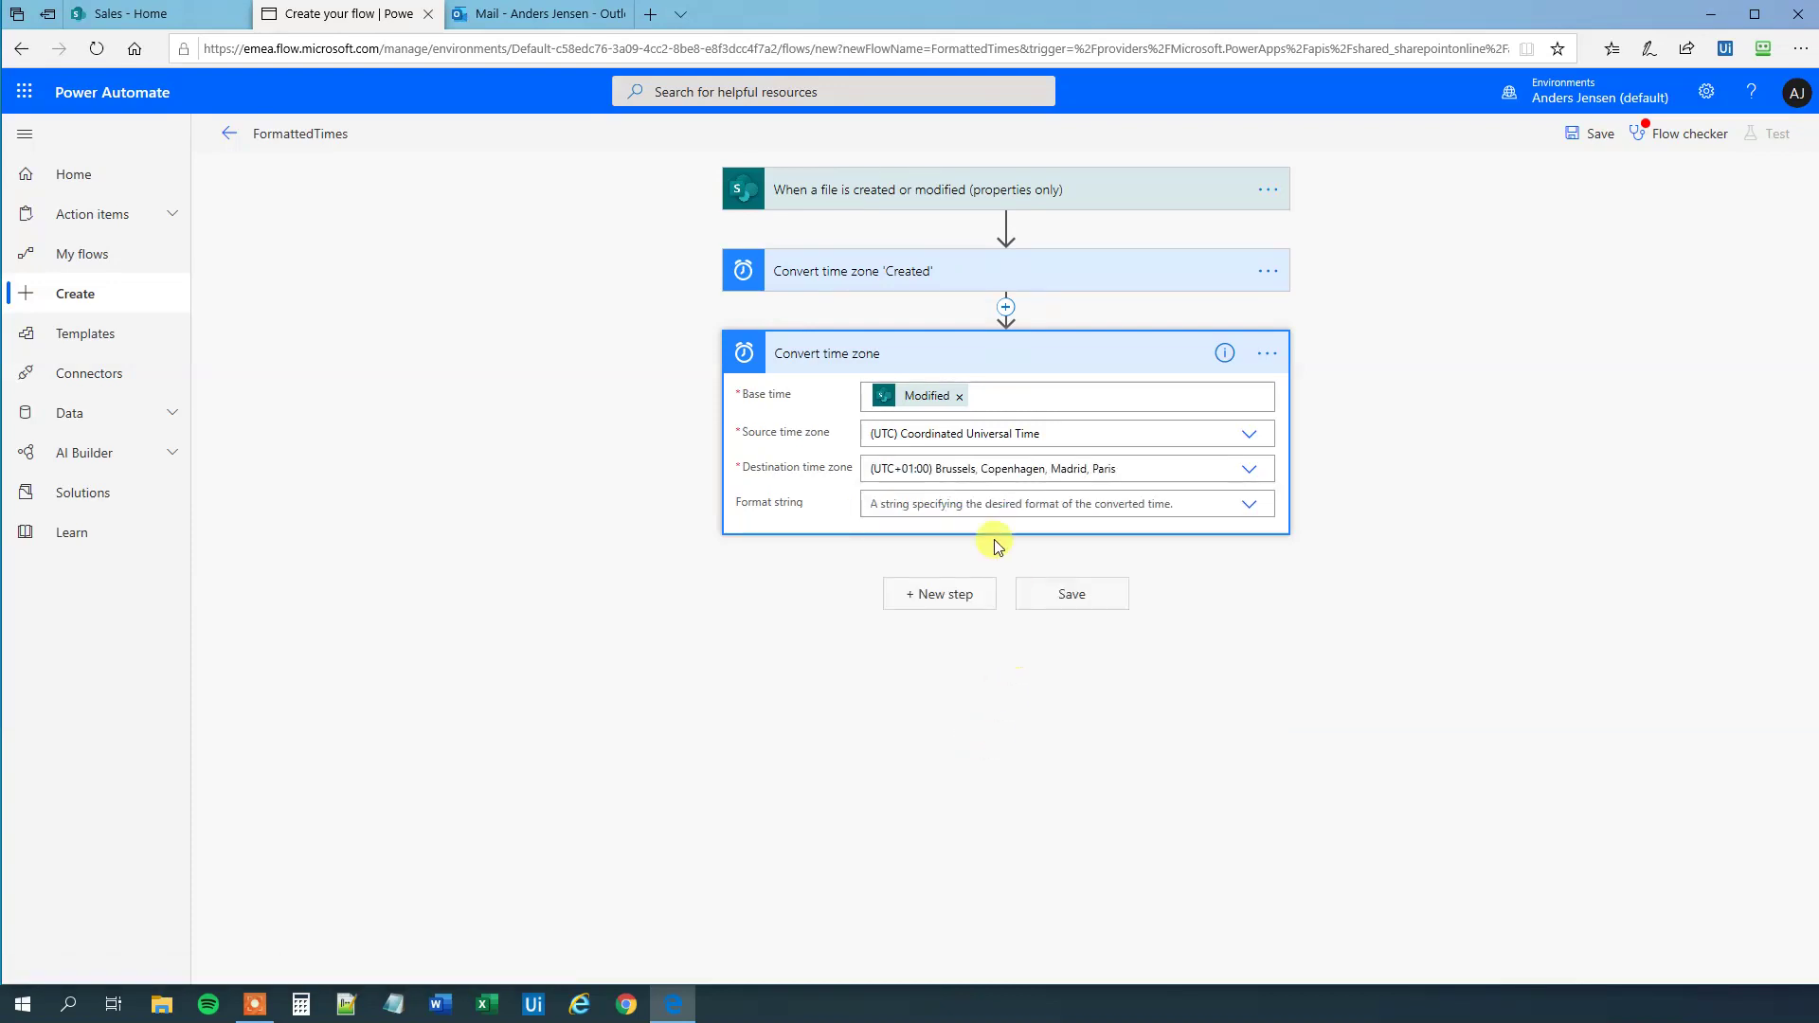
{"action": "left_click", "coordinate": [1248, 506]}
{"action": "left_click", "coordinate": [1249, 506]}
{"action": "left_click", "coordinate": [1249, 506]}
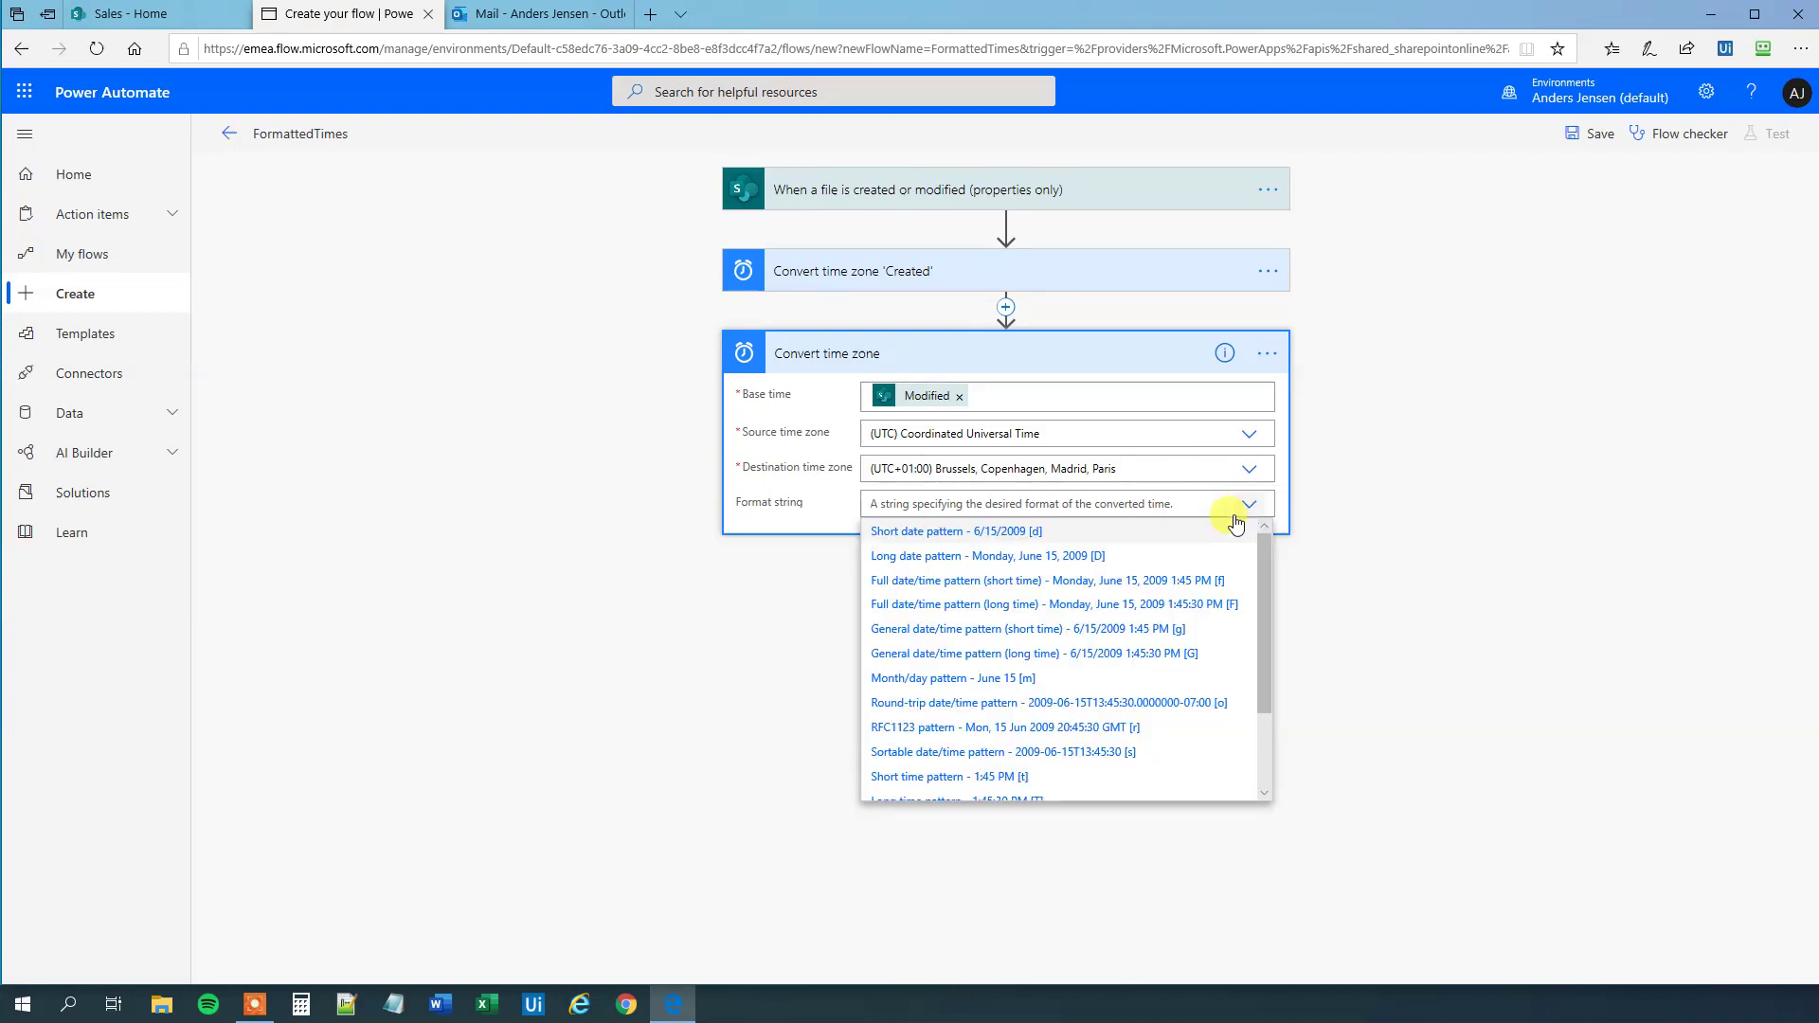
{"action": "left_click", "coordinate": [931, 606]}
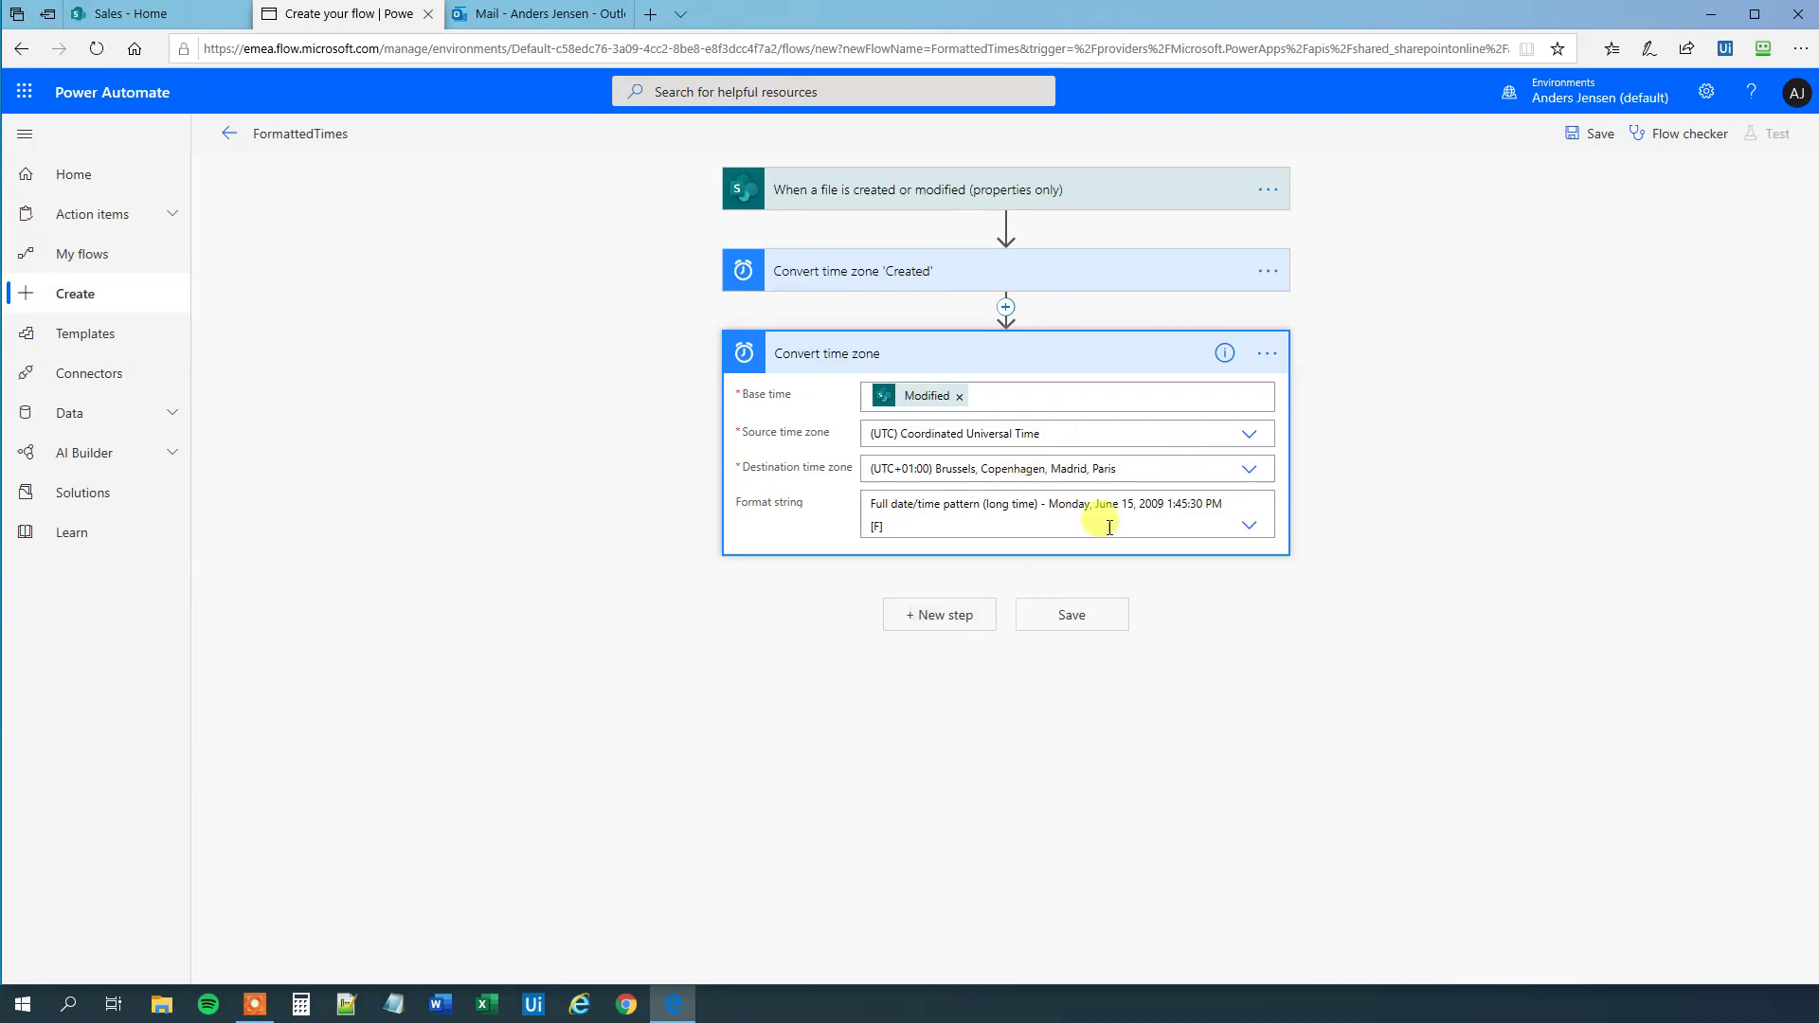
- Rename the second conversion step to Convert time zone 'Modified'
{"action": "left_click", "coordinate": [1272, 352]}
{"action": "left_click", "coordinate": [1326, 377]}
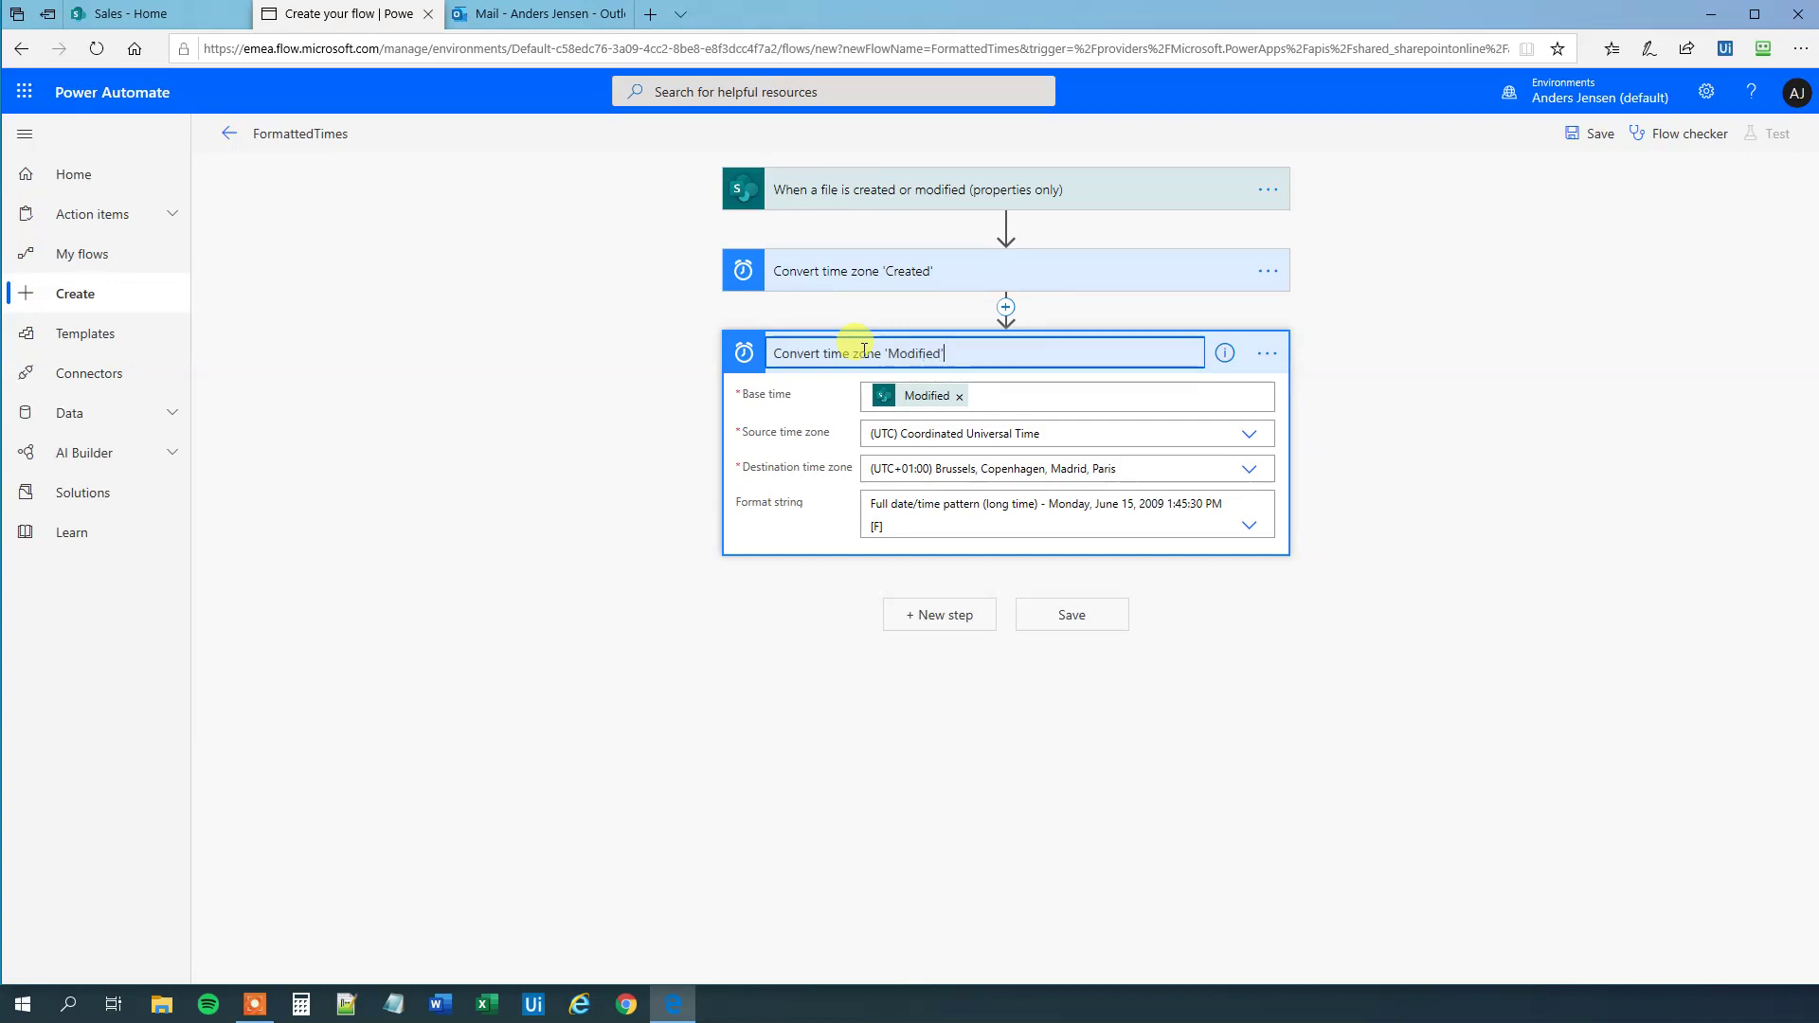
{"action": "left_click", "coordinate": [913, 793]}
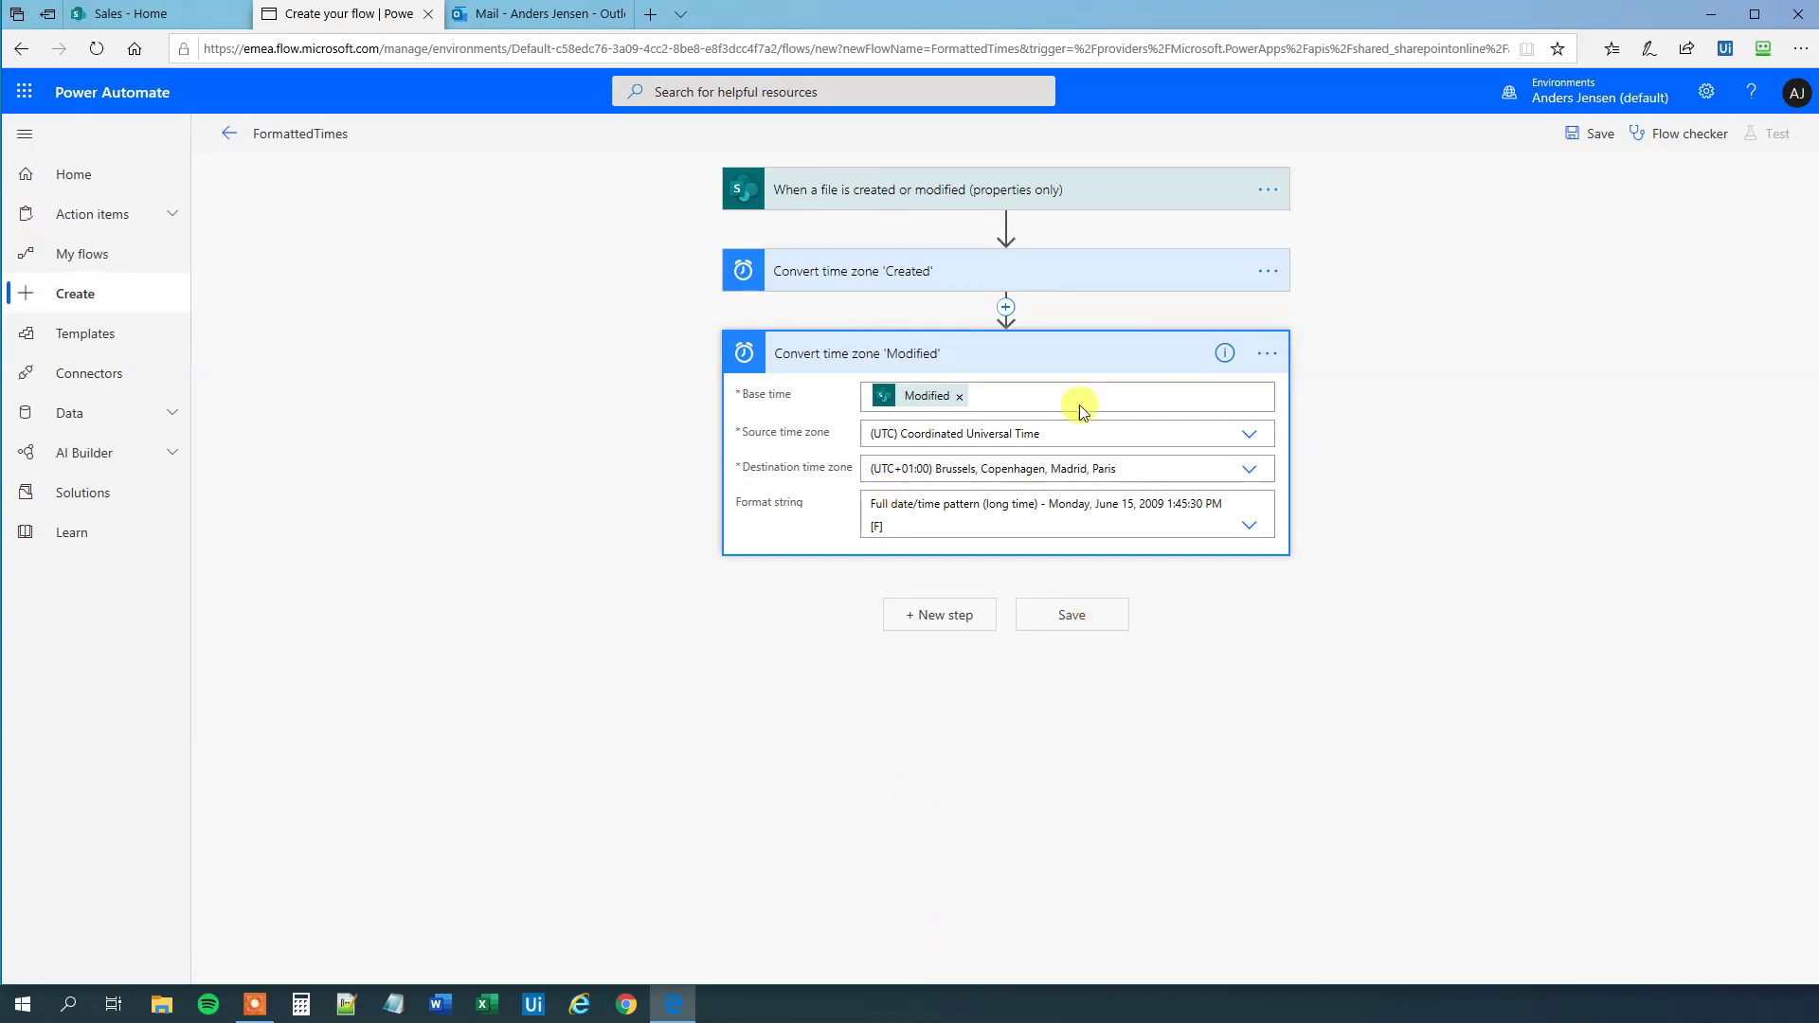
- Add the Office 365 Outlook 'Send an email (V2)' action after the Modified step
{"action": "left_click", "coordinate": [960, 621]}
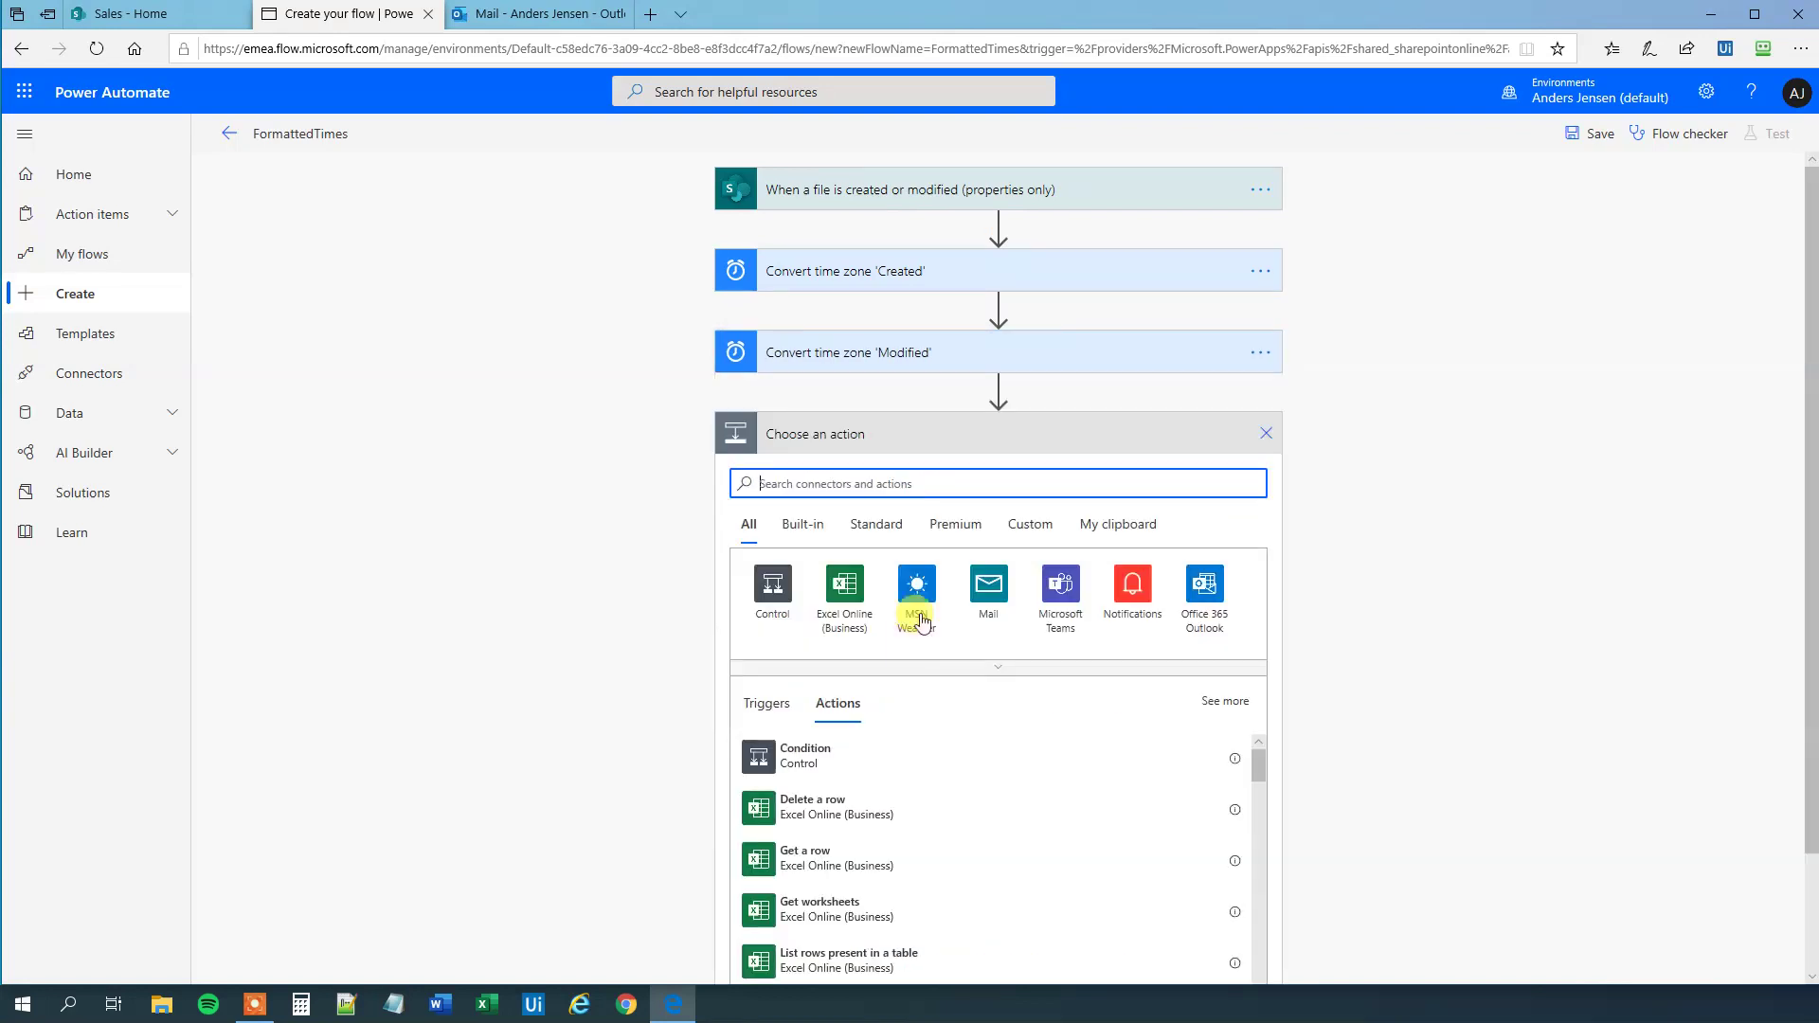
{"action": "type", "text": "send"}
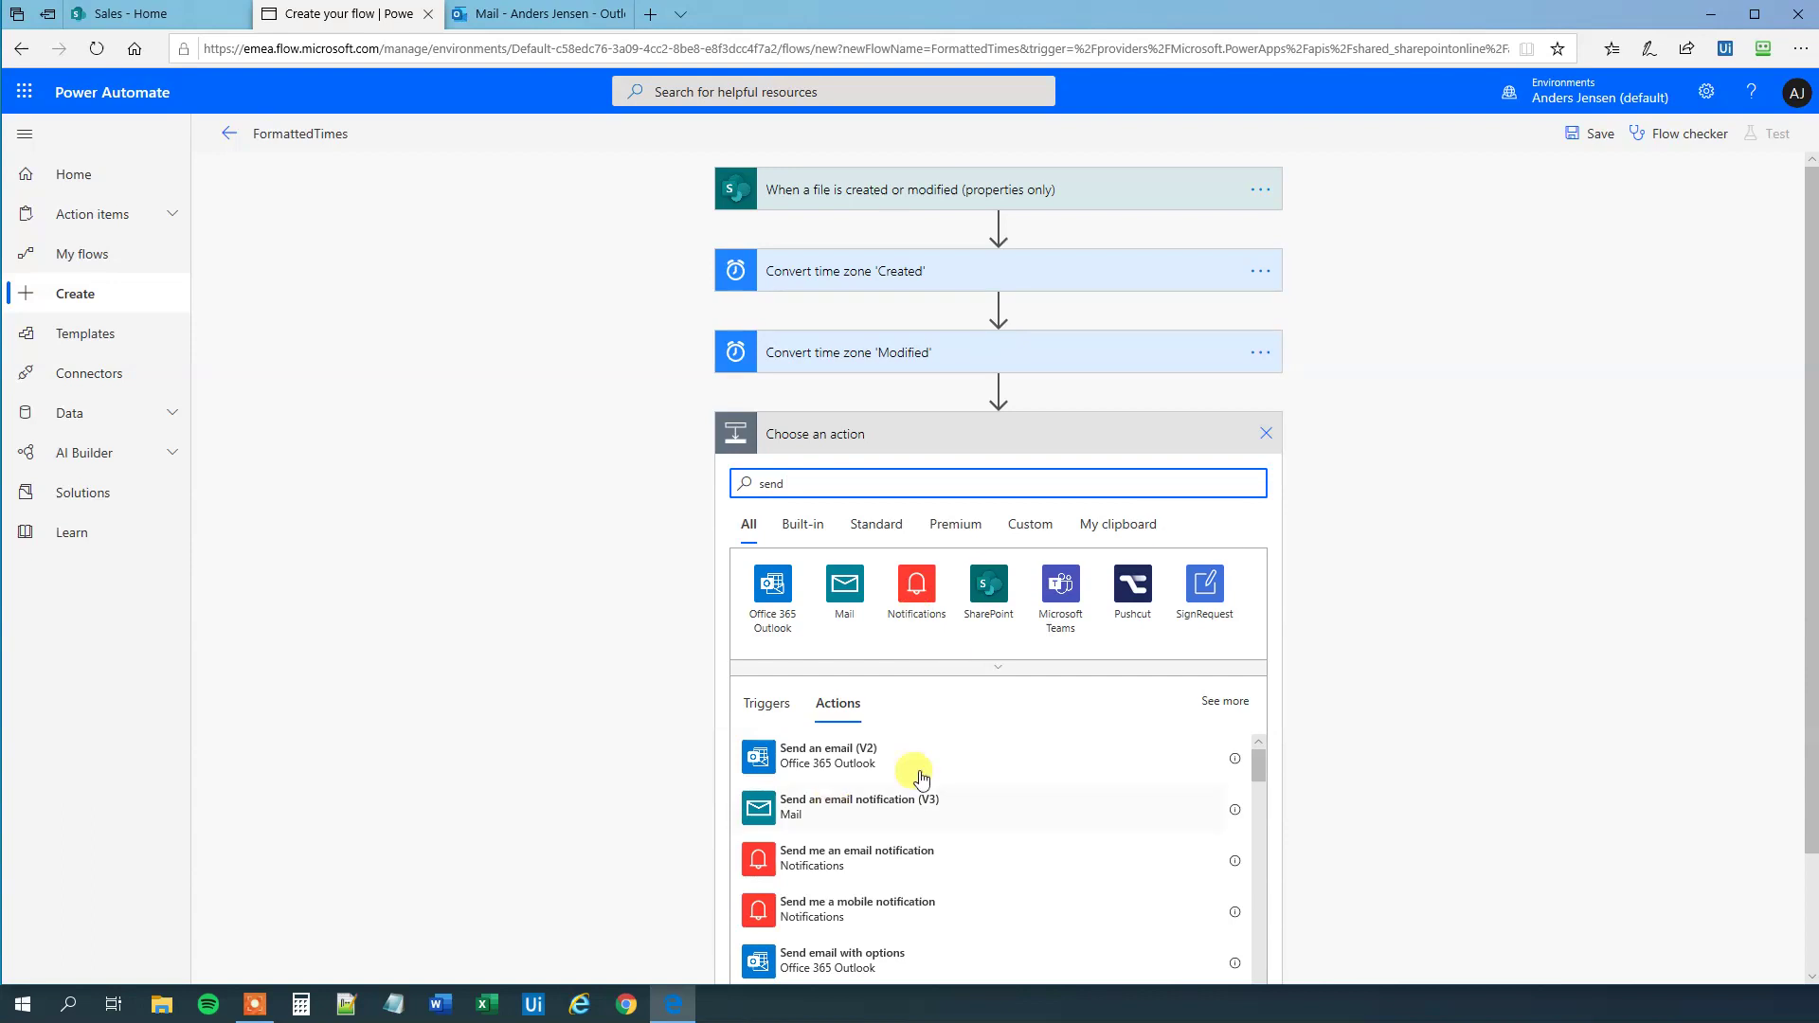
{"action": "left_click", "coordinate": [850, 753]}
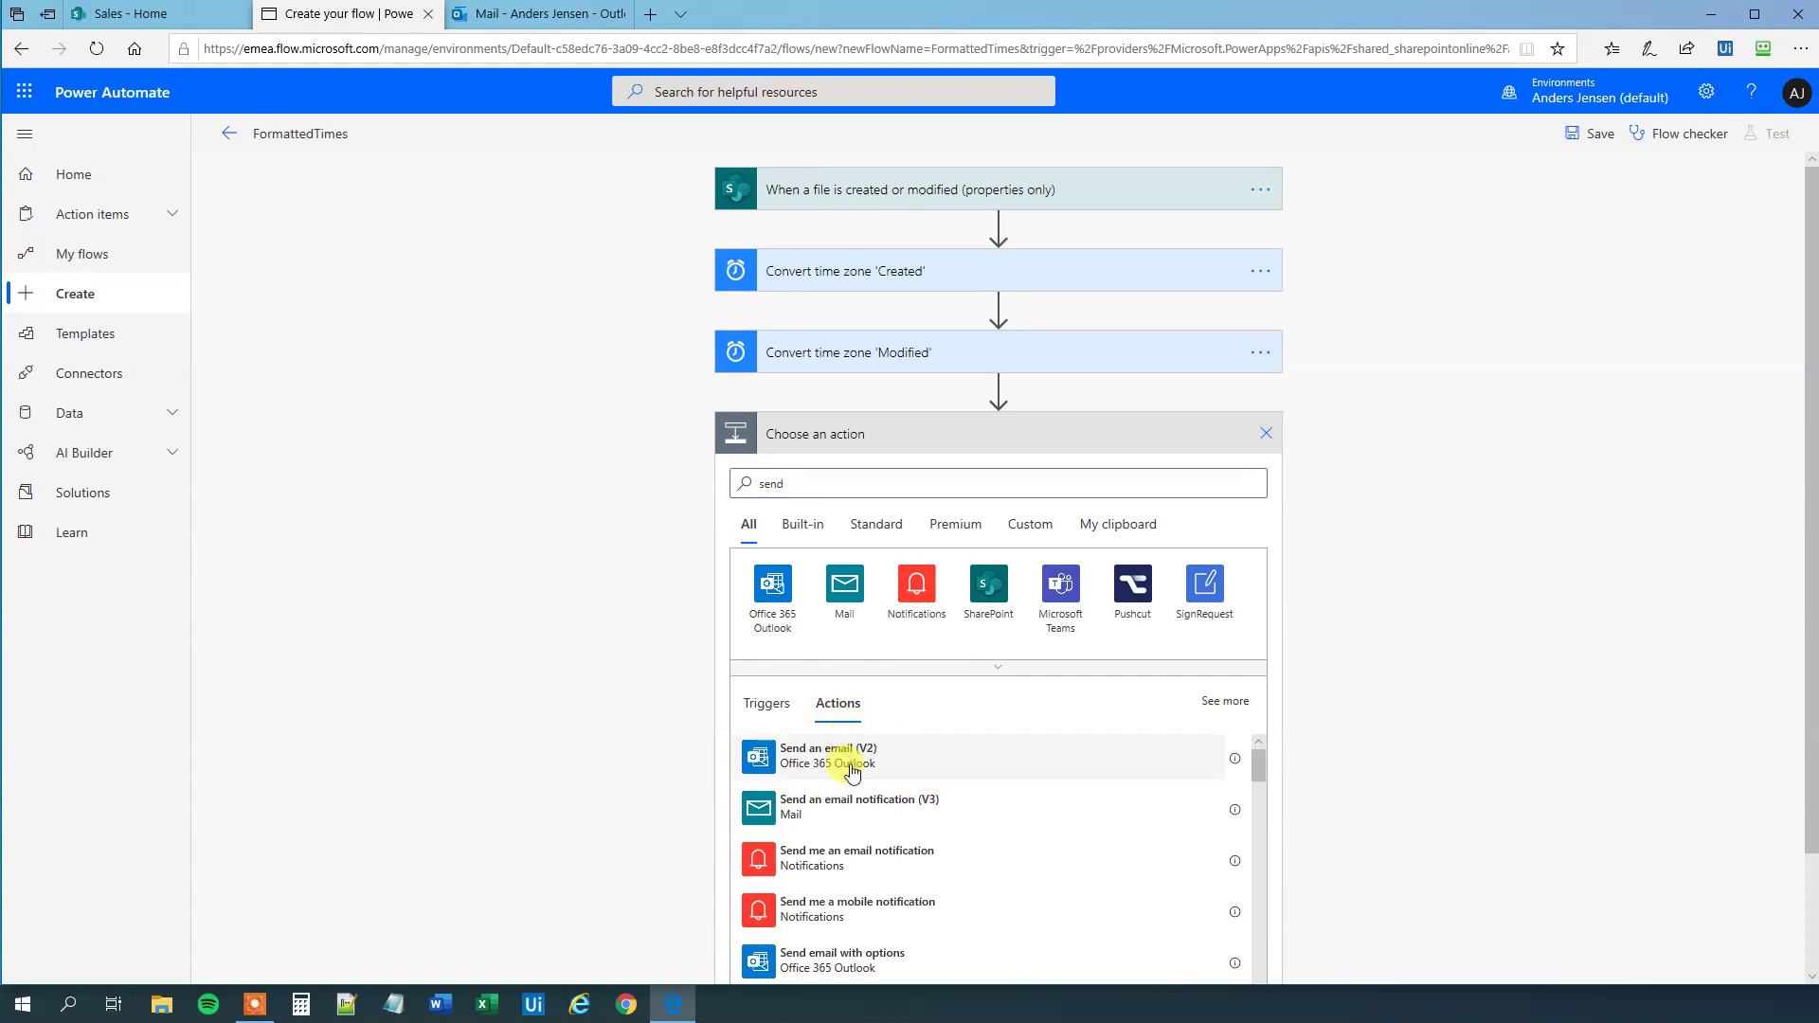
- Put your own account in the email's To field, chosen from Suggested People
{"action": "left_click", "coordinate": [933, 479]}
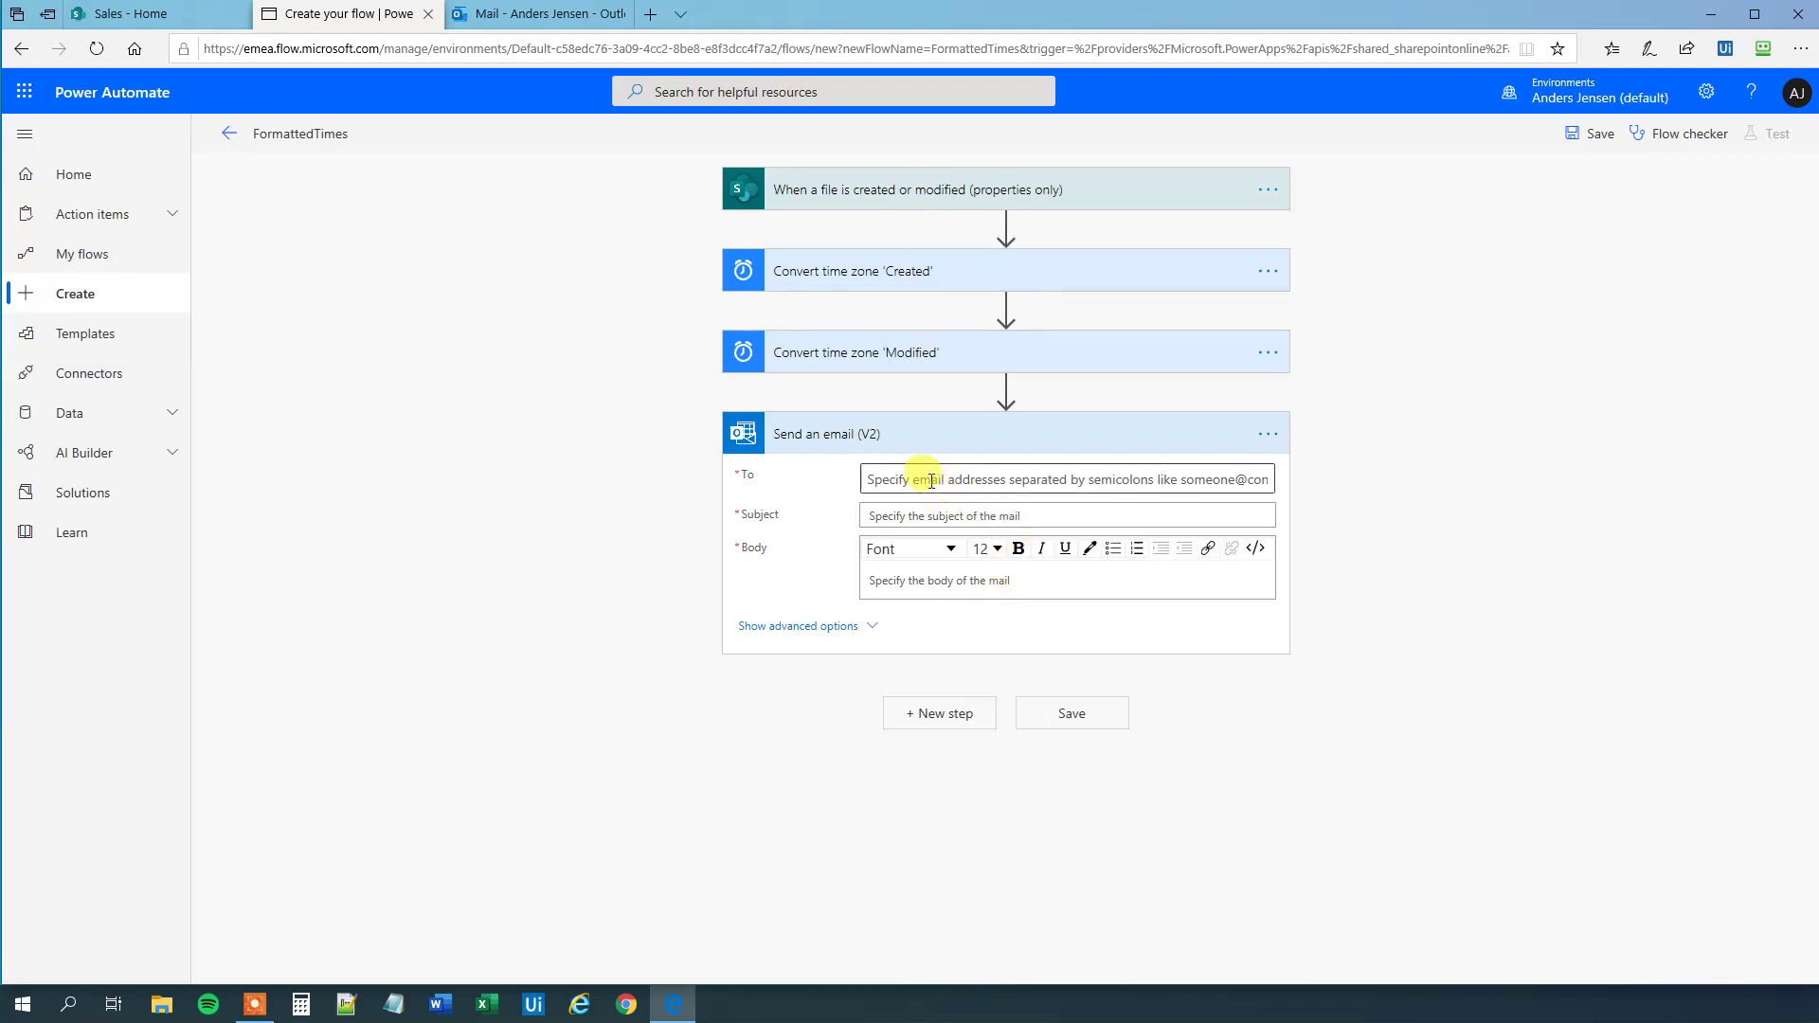
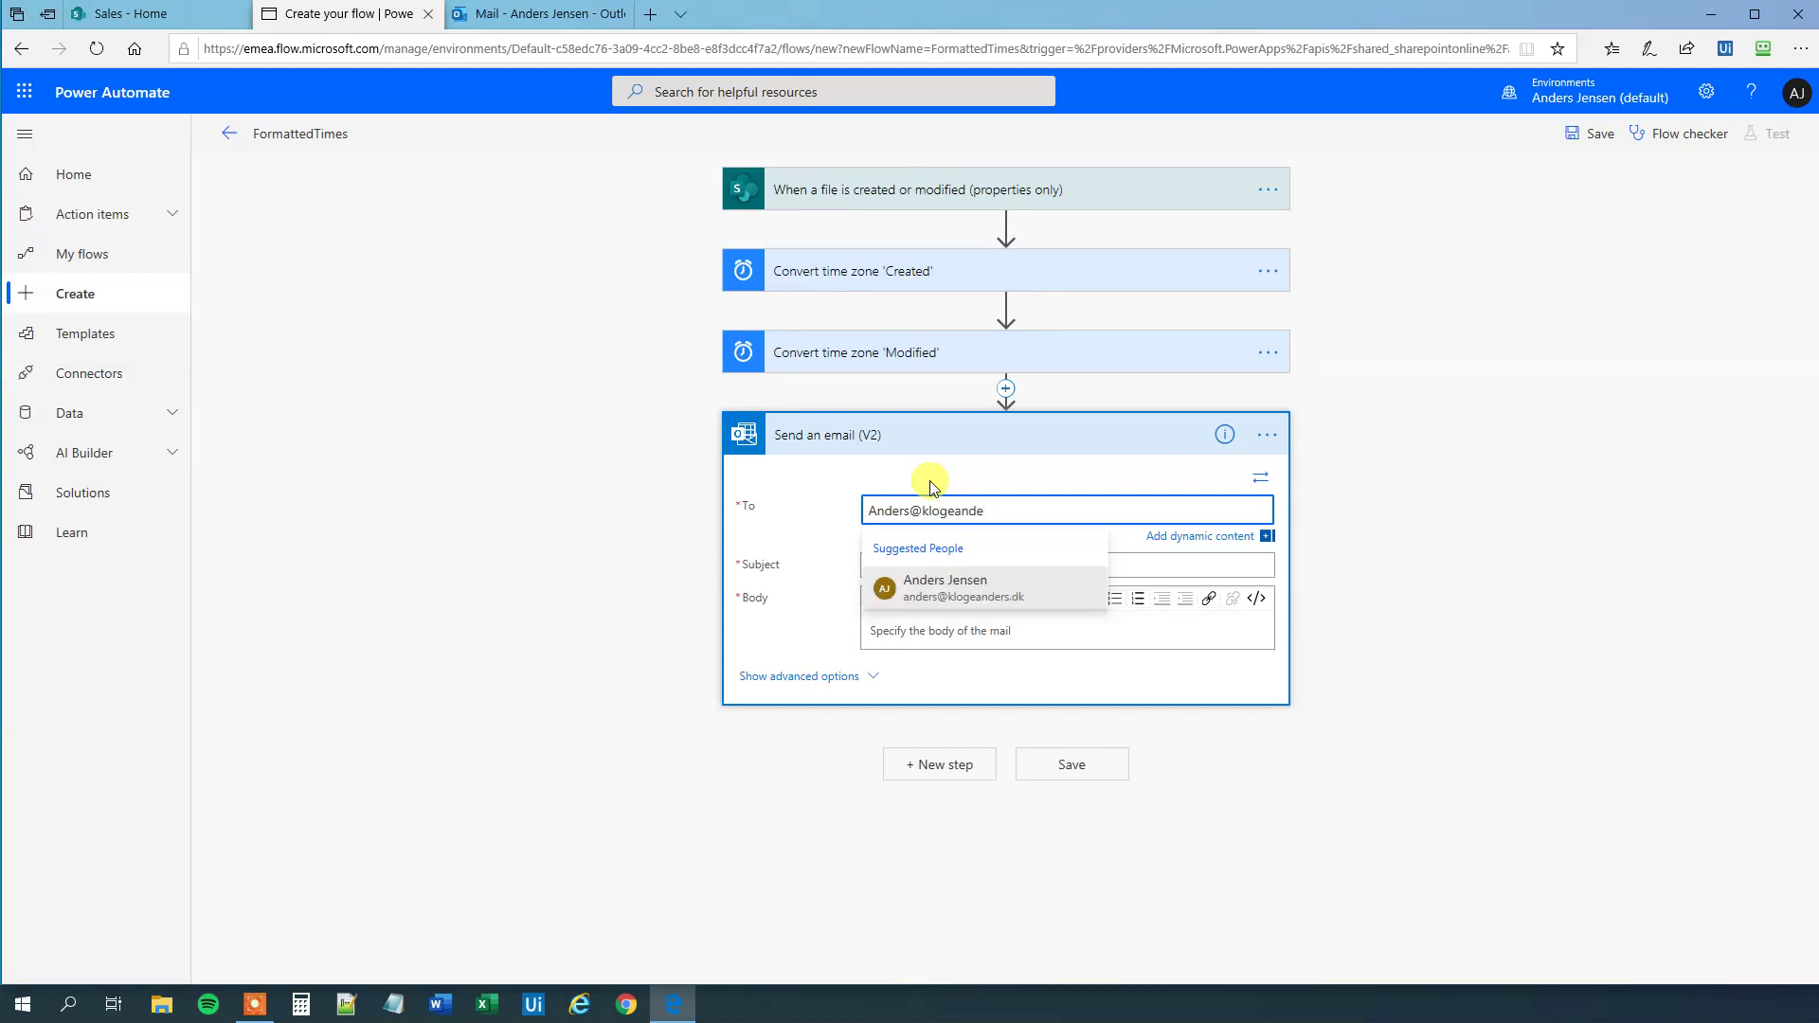
{"action": "left_click", "coordinate": [944, 588]}
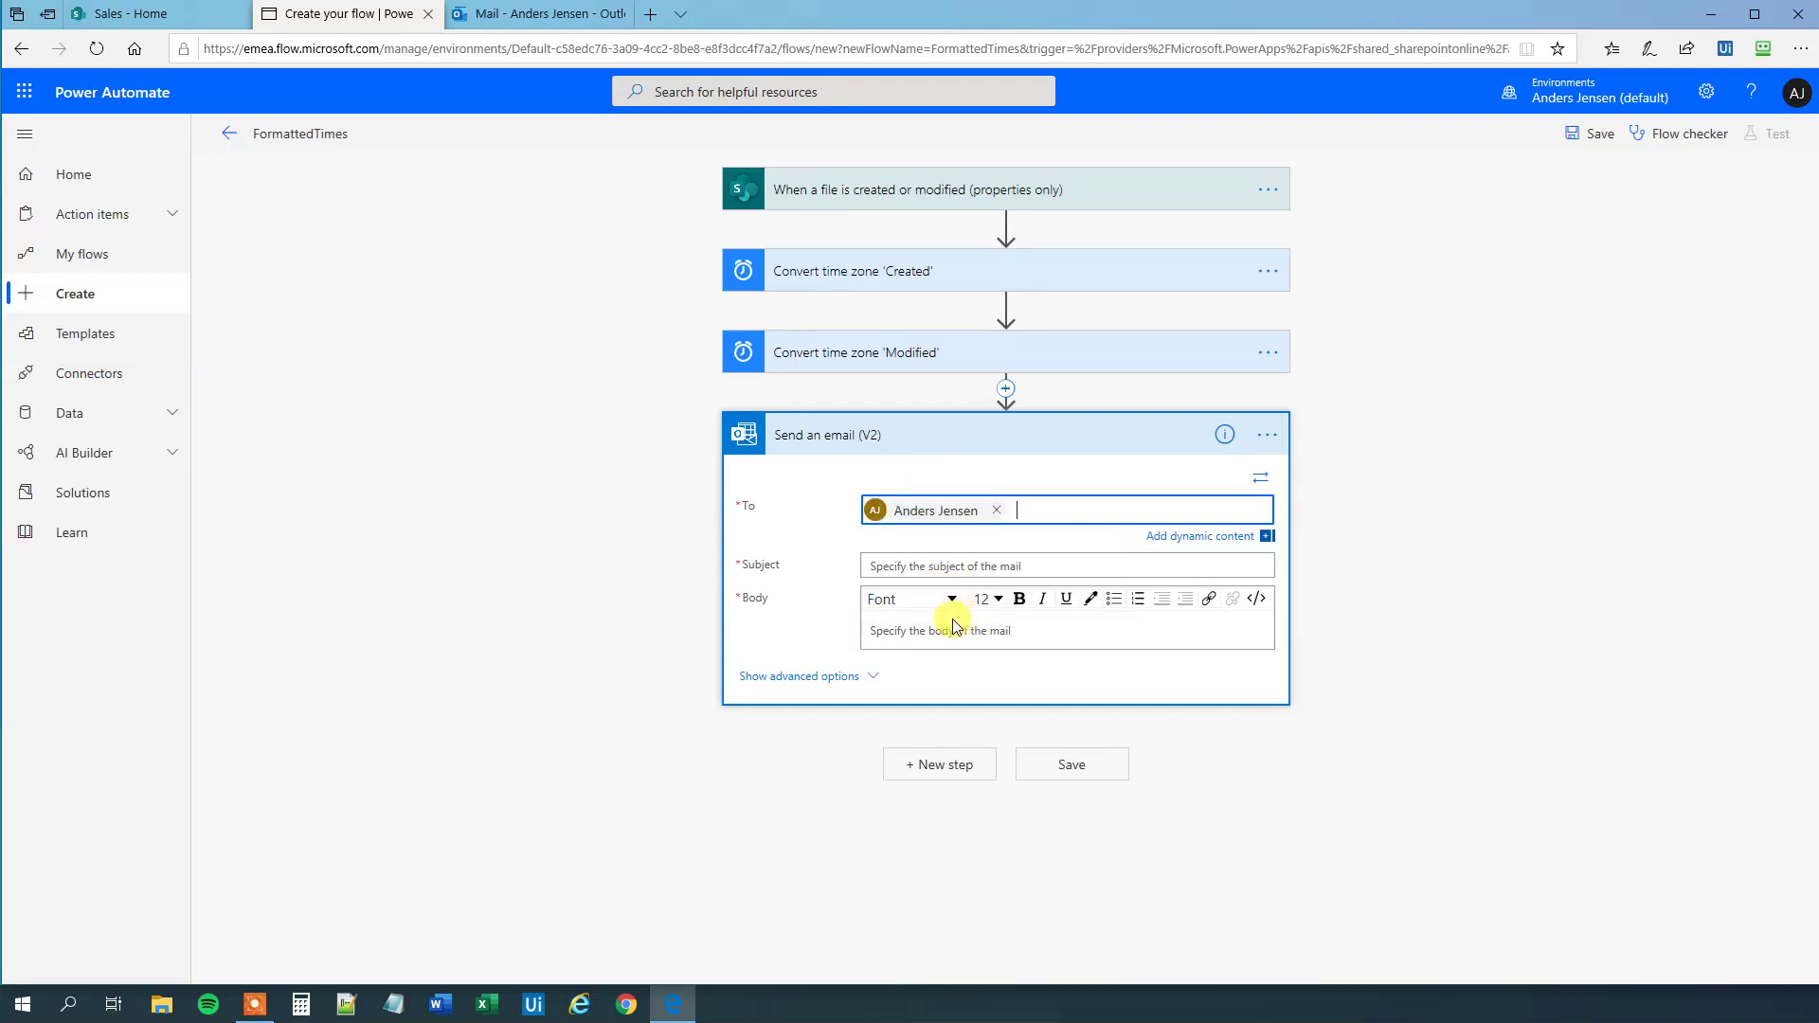
- Set the email subject to 'A file was created/modified:' followed by the file's Name token
{"action": "left_click", "coordinate": [917, 567]}
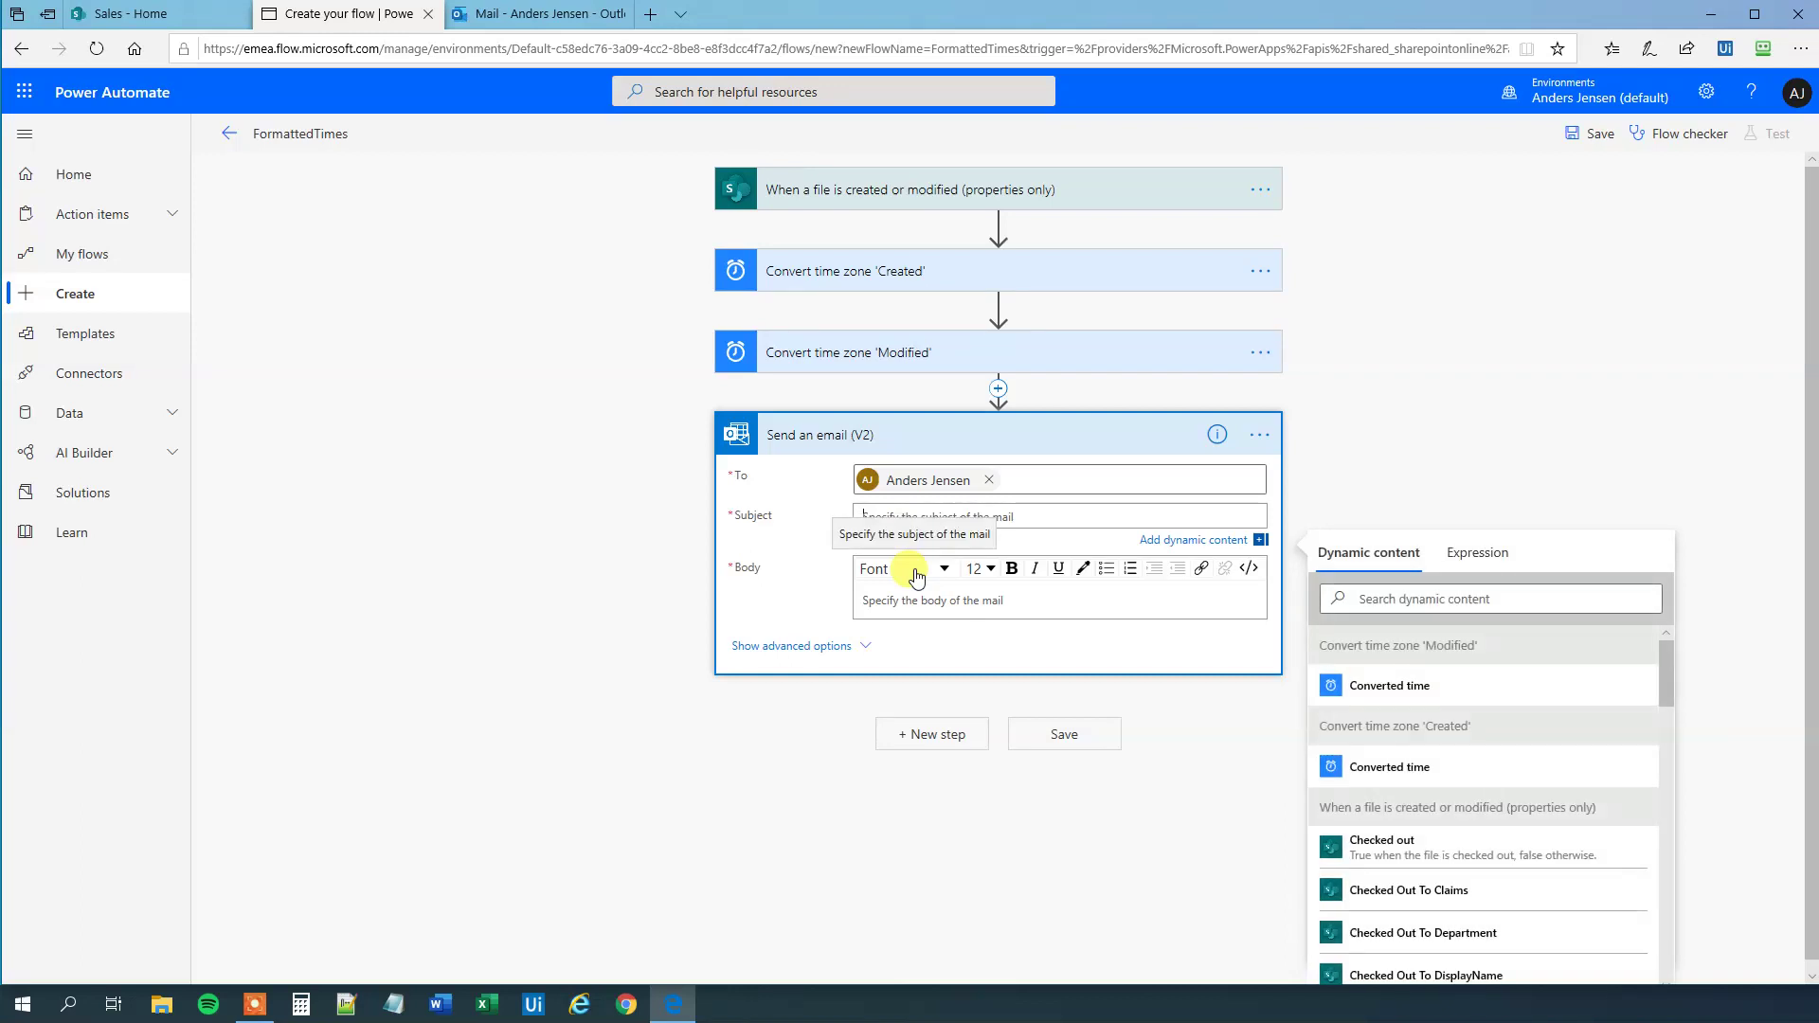
{"action": "type", "text": "A file was created/modified:"}
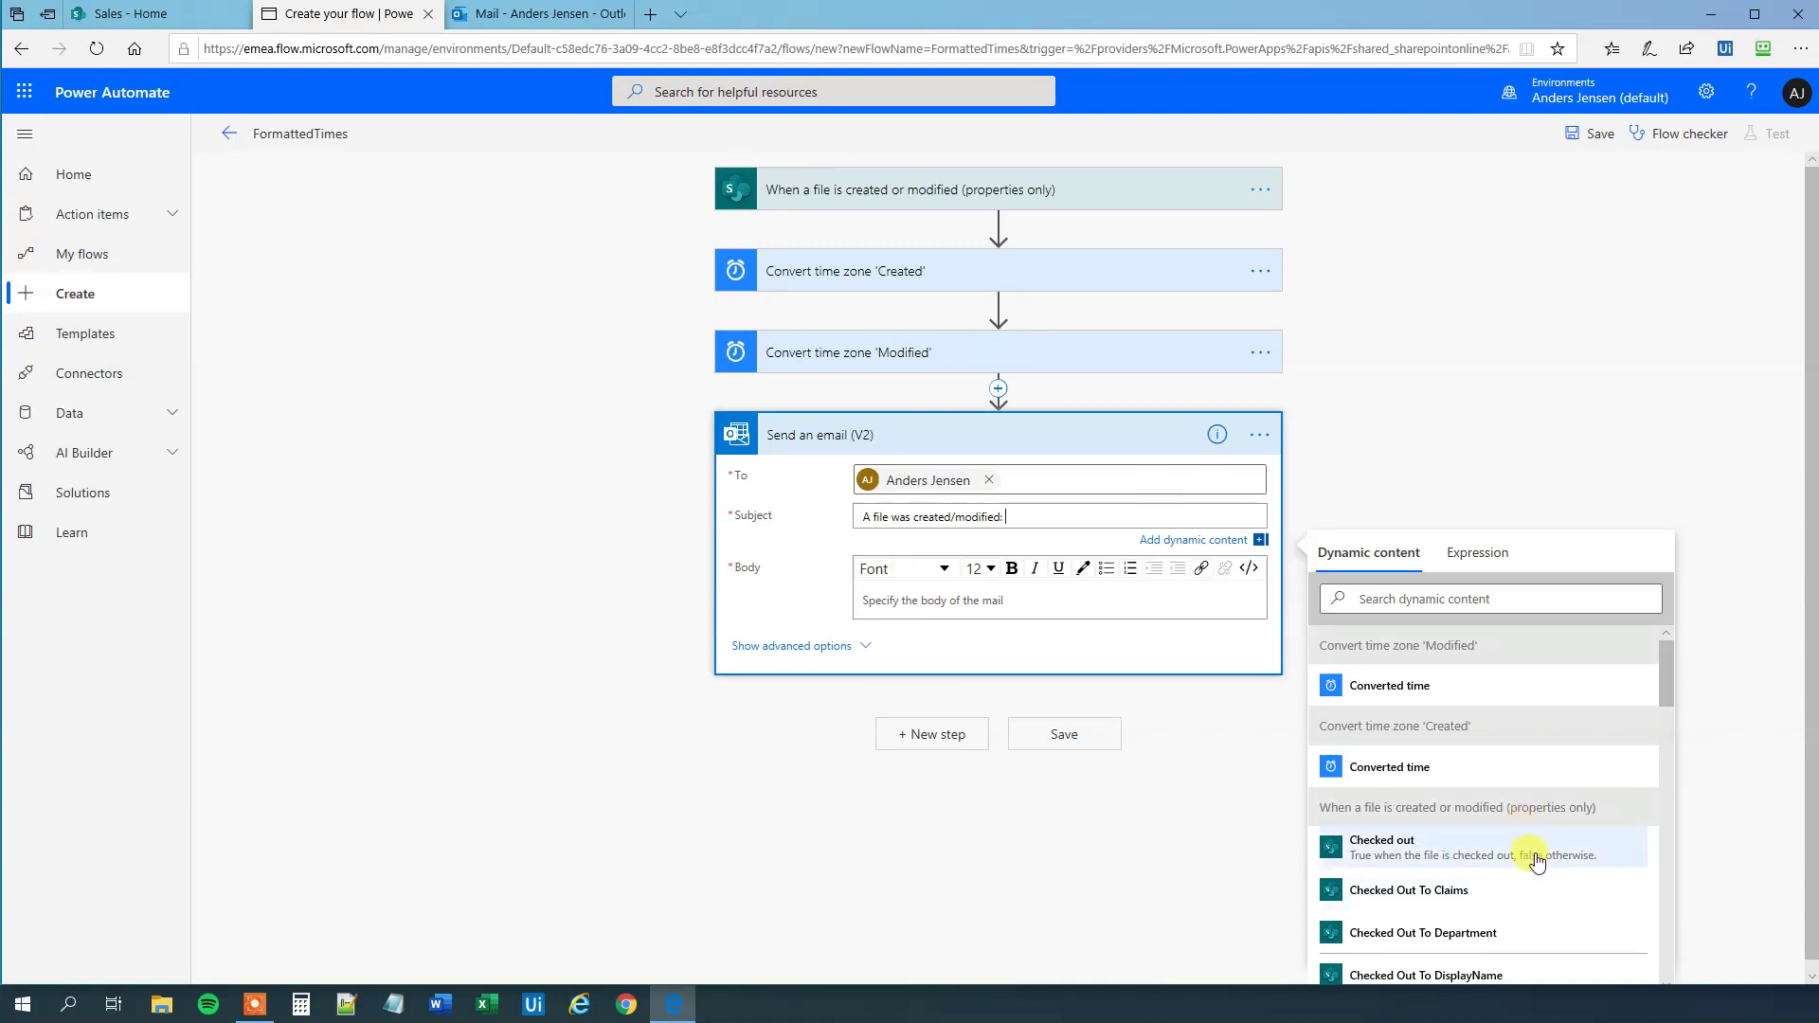
{"action": "scroll", "coordinate": [1530, 848], "scroll_direction": "down", "scroll_amount": 5}
{"action": "scroll", "coordinate": [1529, 846], "scroll_direction": "down", "scroll_amount": 5}
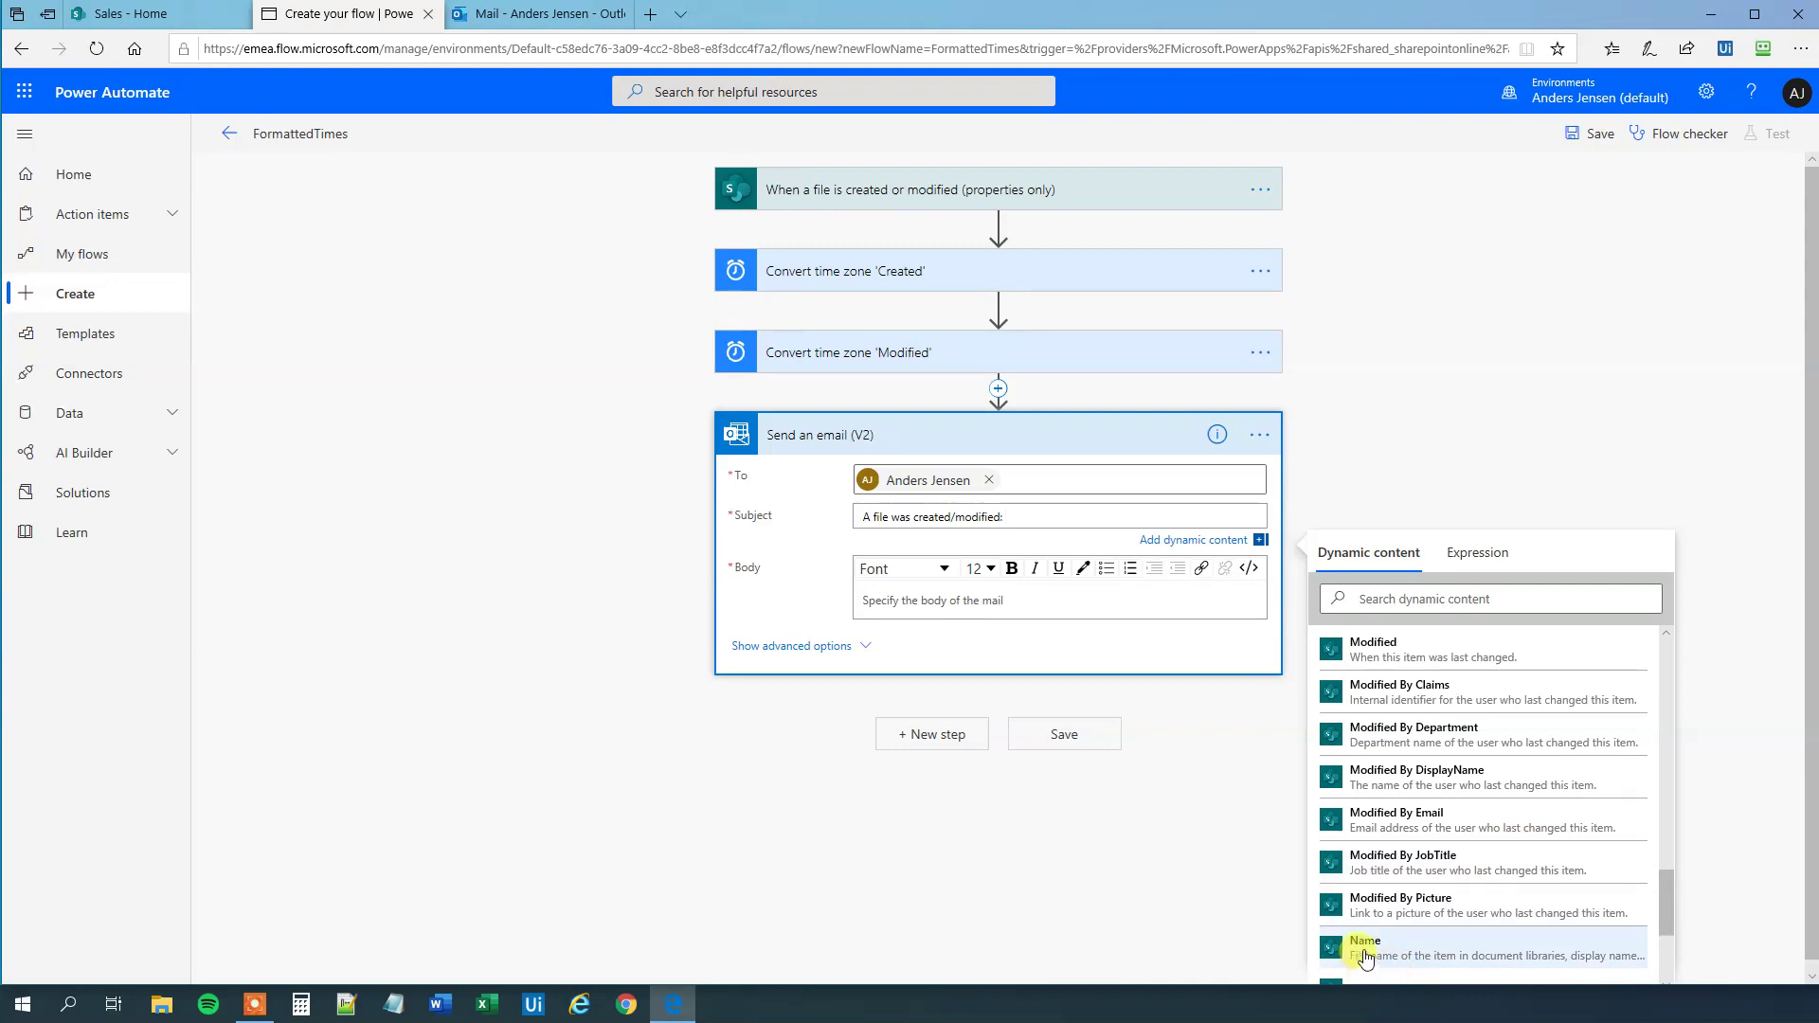
{"action": "left_click", "coordinate": [1363, 955]}
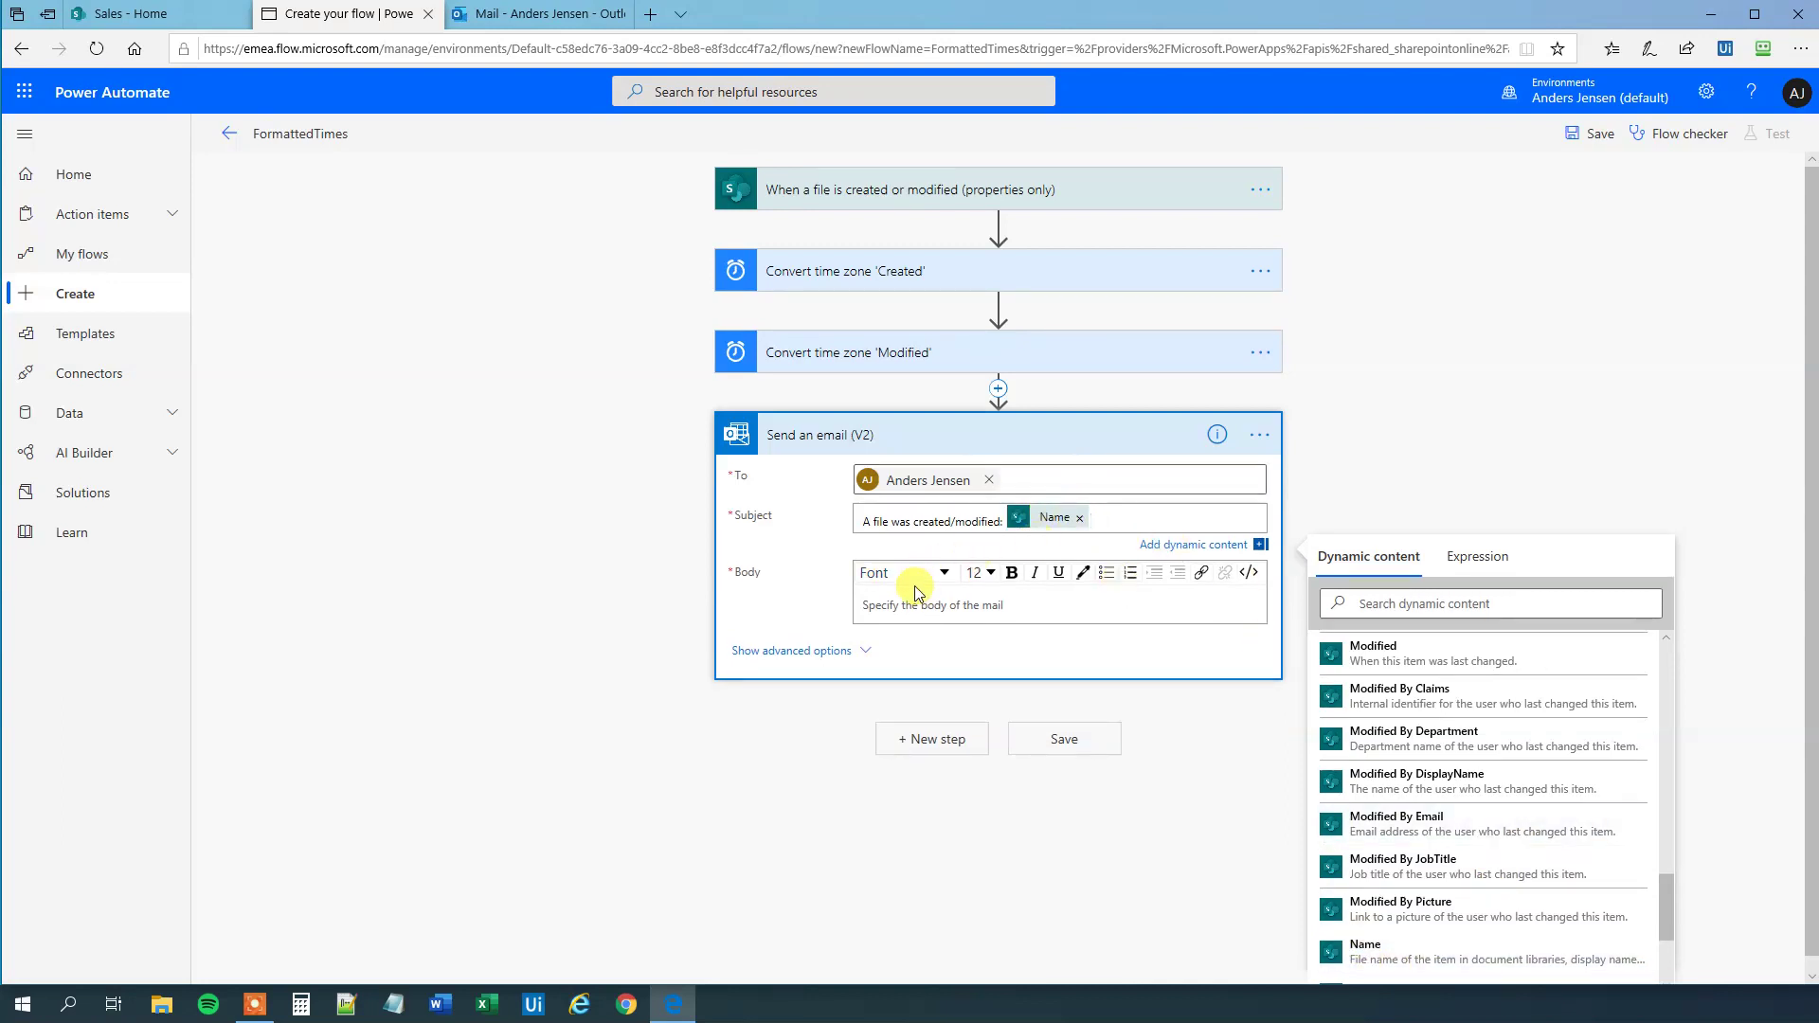
{"action": "left_click", "coordinate": [885, 605]}
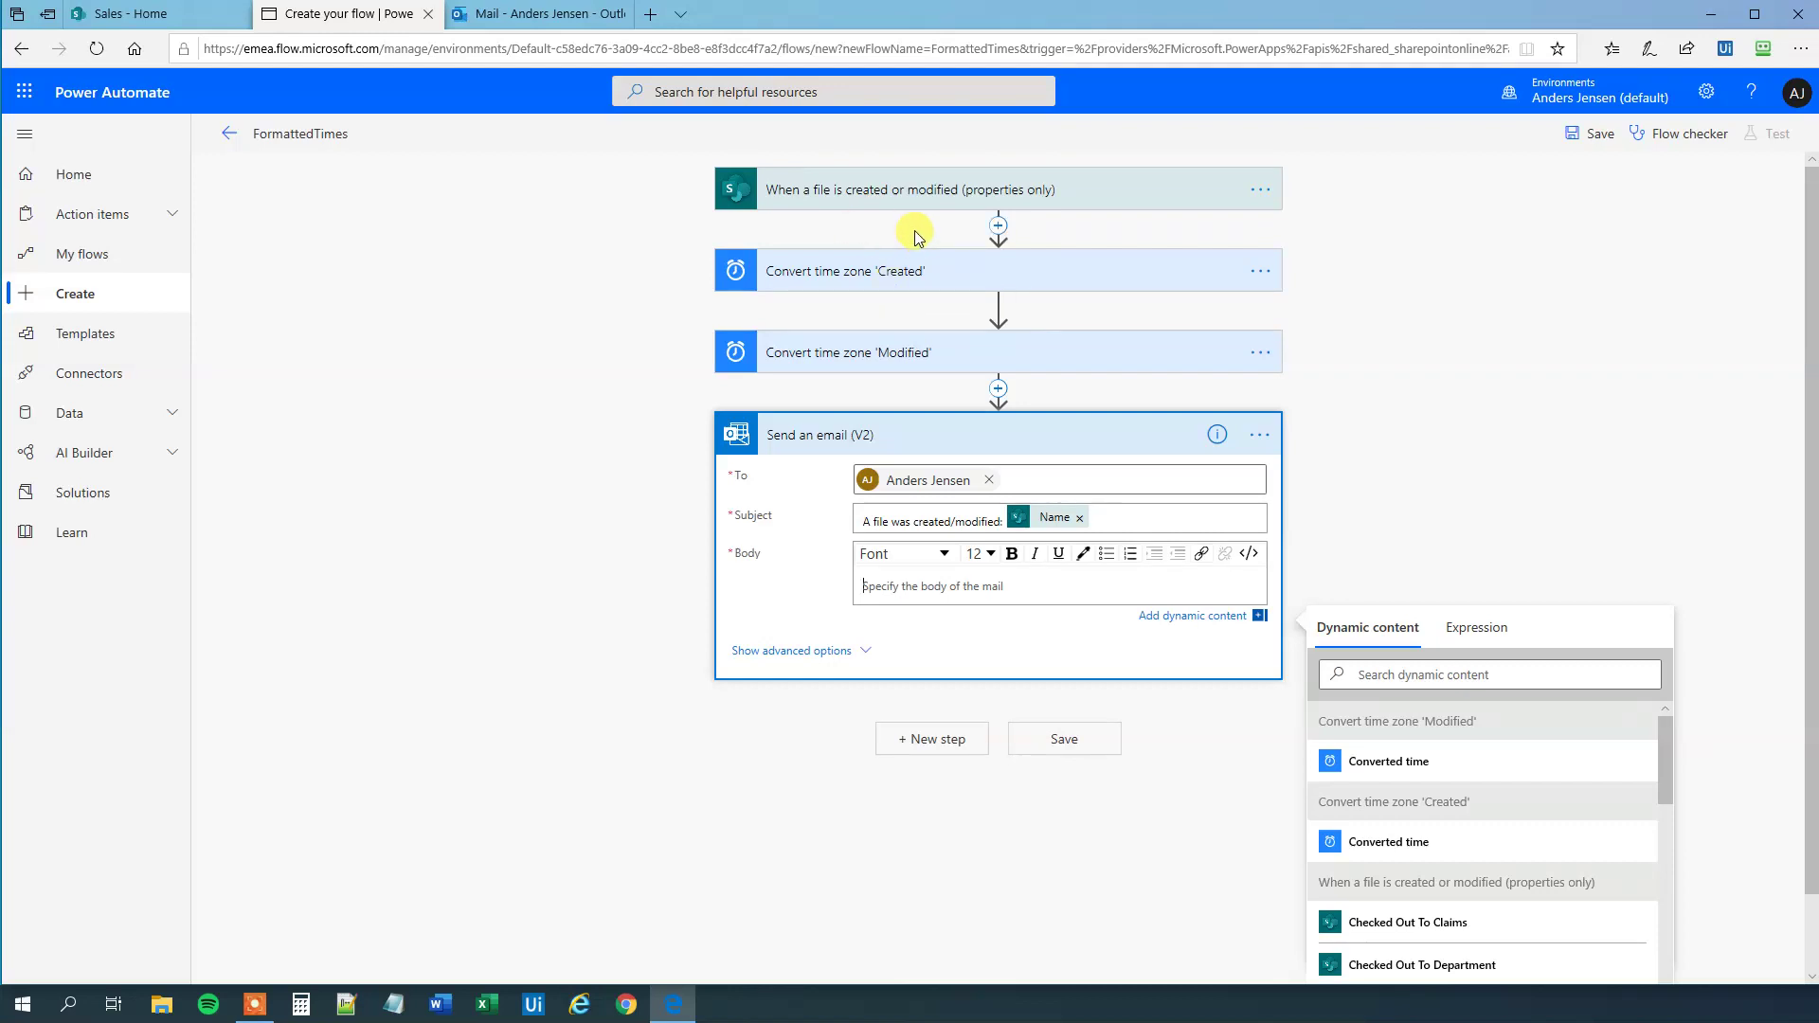
- Start the body with a Folder path line filled with the Folder path token
{"action": "type", "text": "Folder path:"}
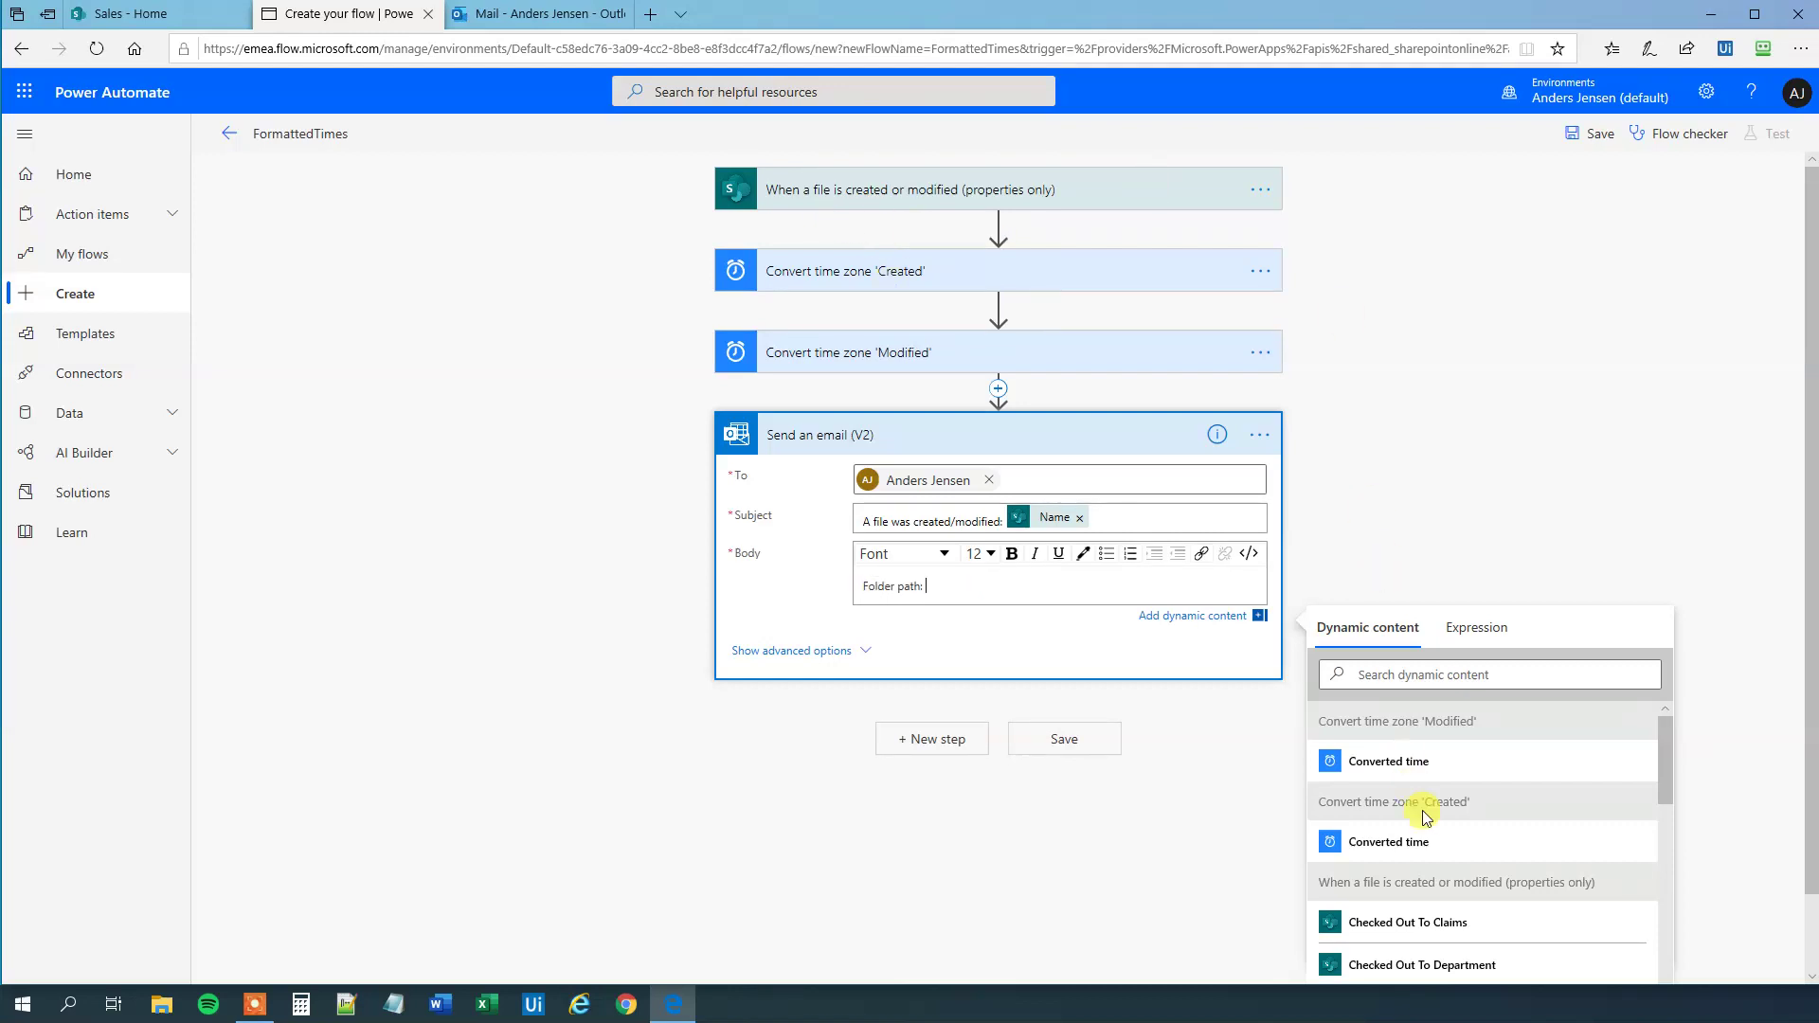
{"action": "scroll", "coordinate": [1496, 807], "scroll_direction": "down", "scroll_amount": 5}
{"action": "scroll", "coordinate": [1502, 805], "scroll_direction": "down", "scroll_amount": 5}
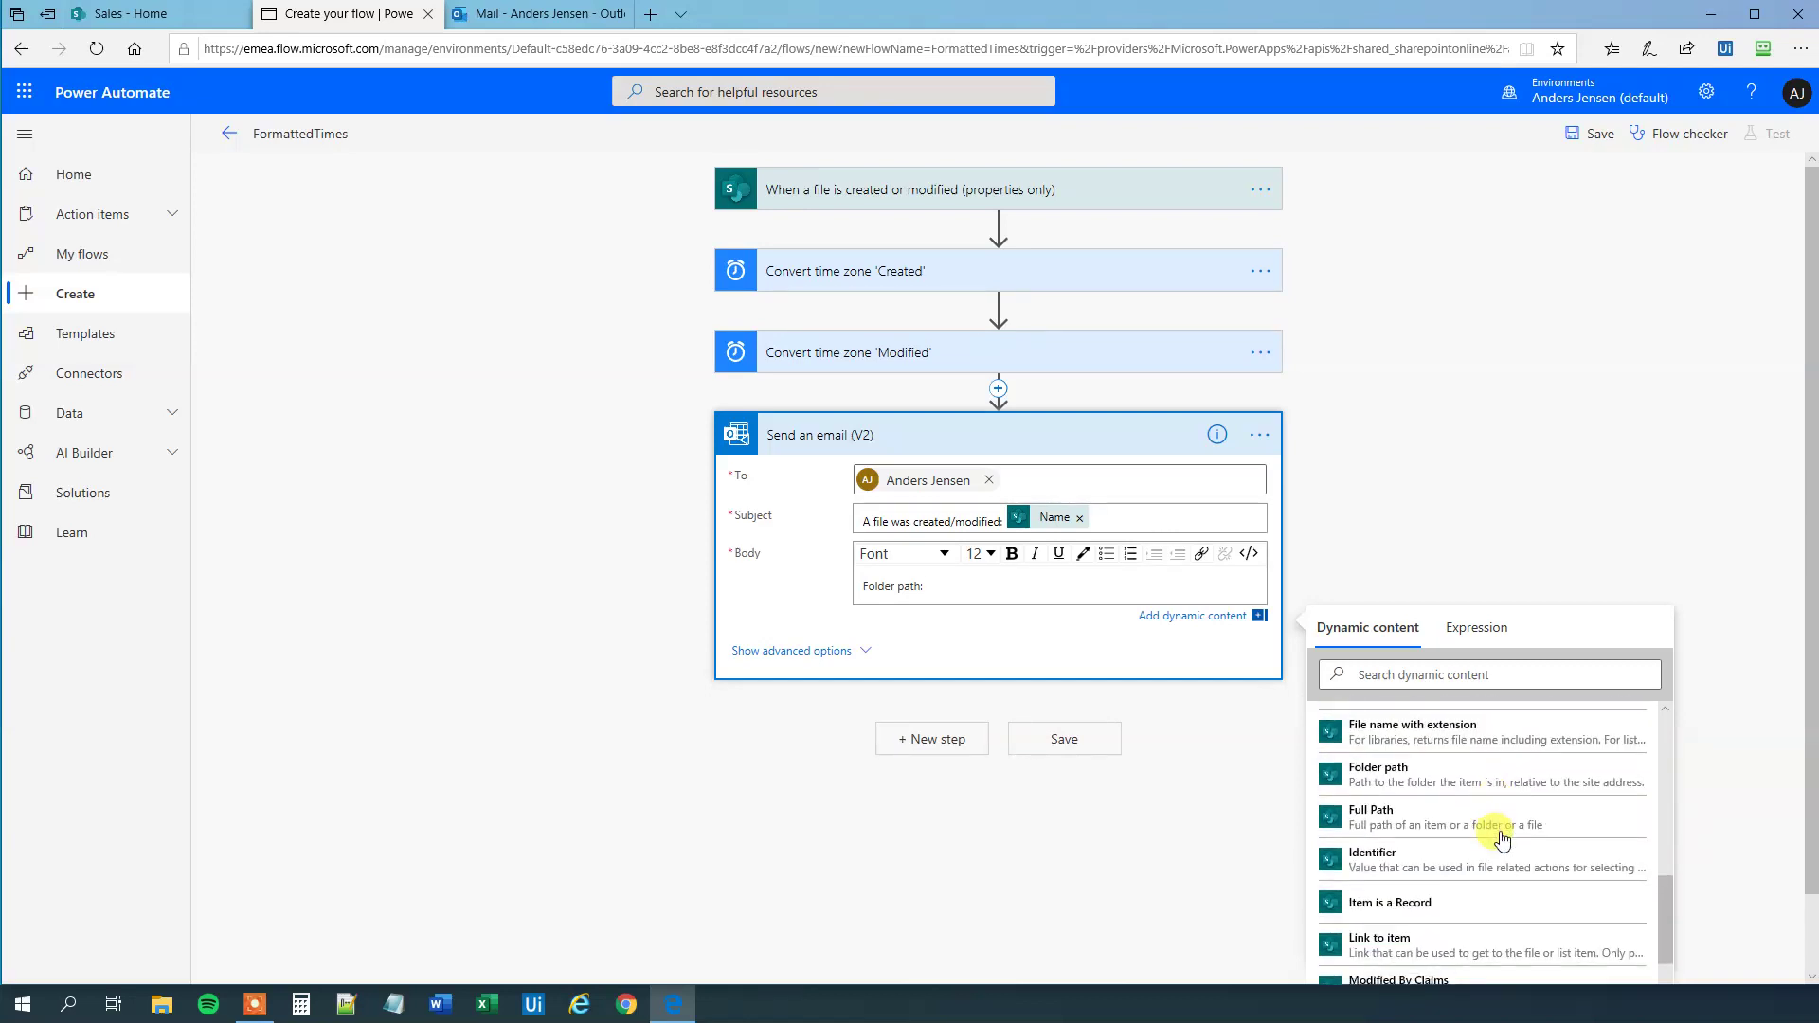
{"action": "left_click", "coordinate": [1428, 782]}
{"action": "key", "text": "Return"}
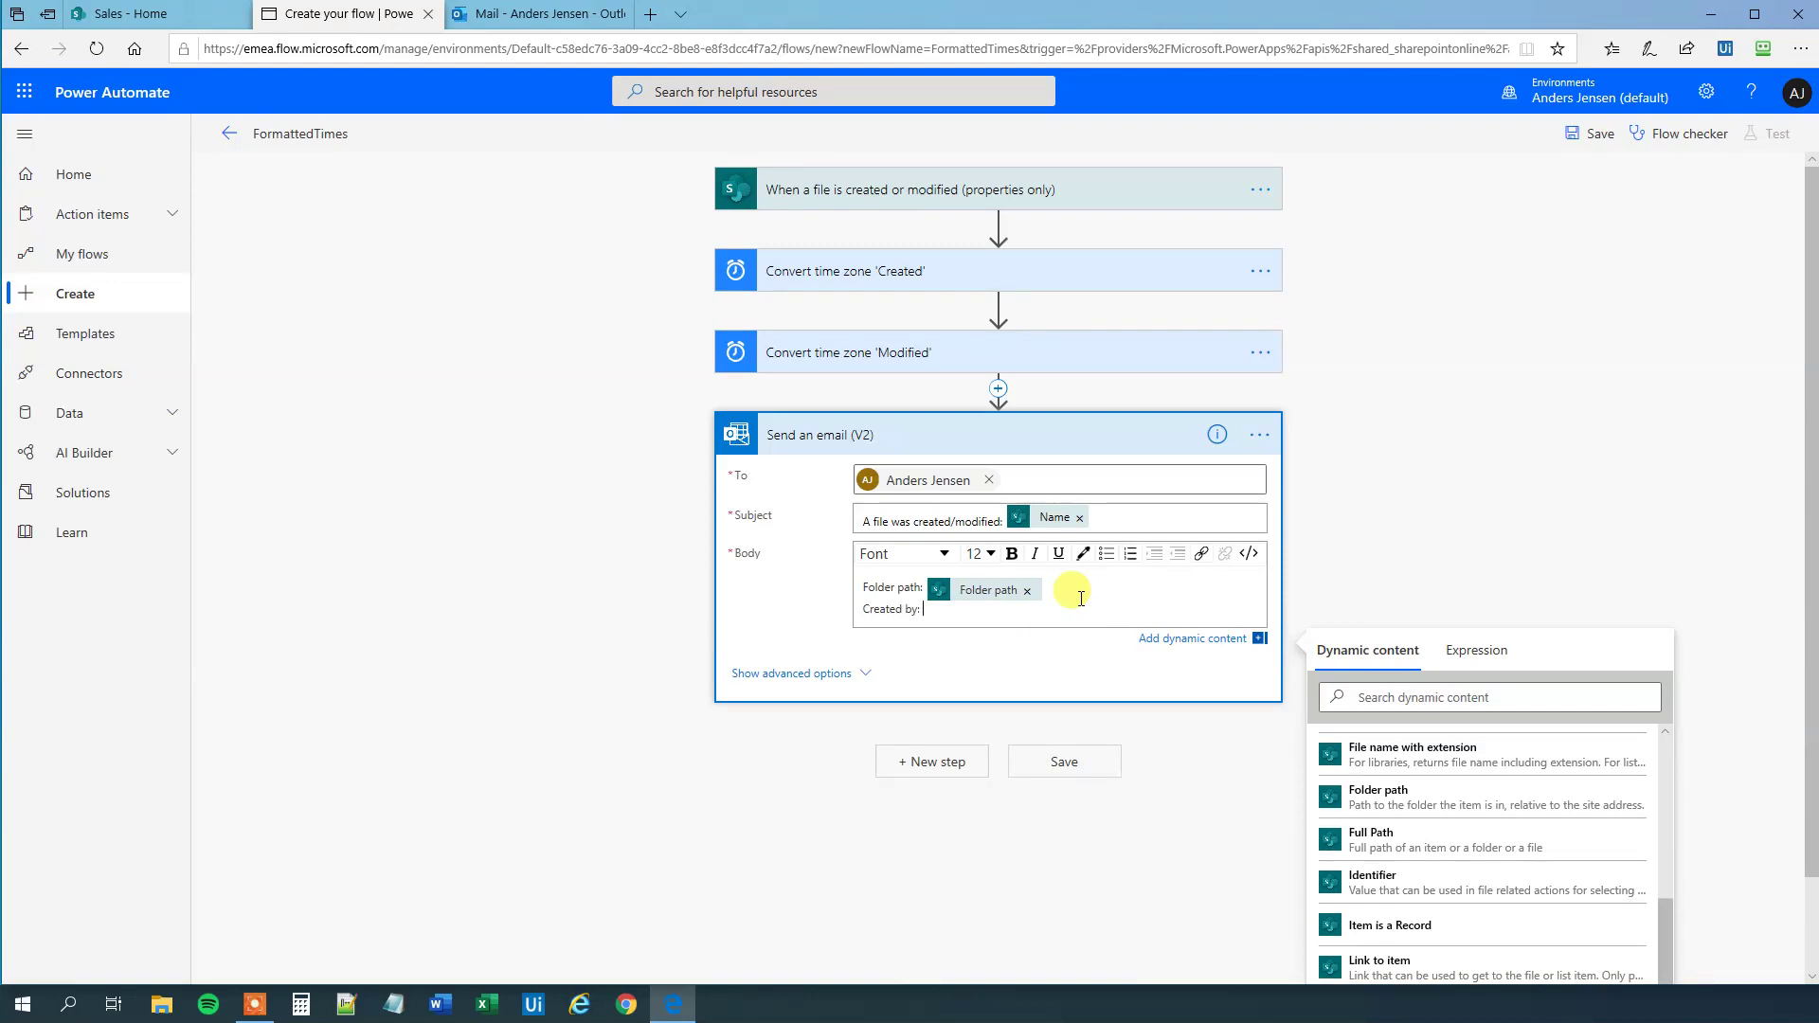
- Add 'Created by' with Created By DisplayName and 'Created at' with the converted Created time
{"action": "scroll", "coordinate": [1610, 862], "scroll_direction": "up", "scroll_amount": 3}
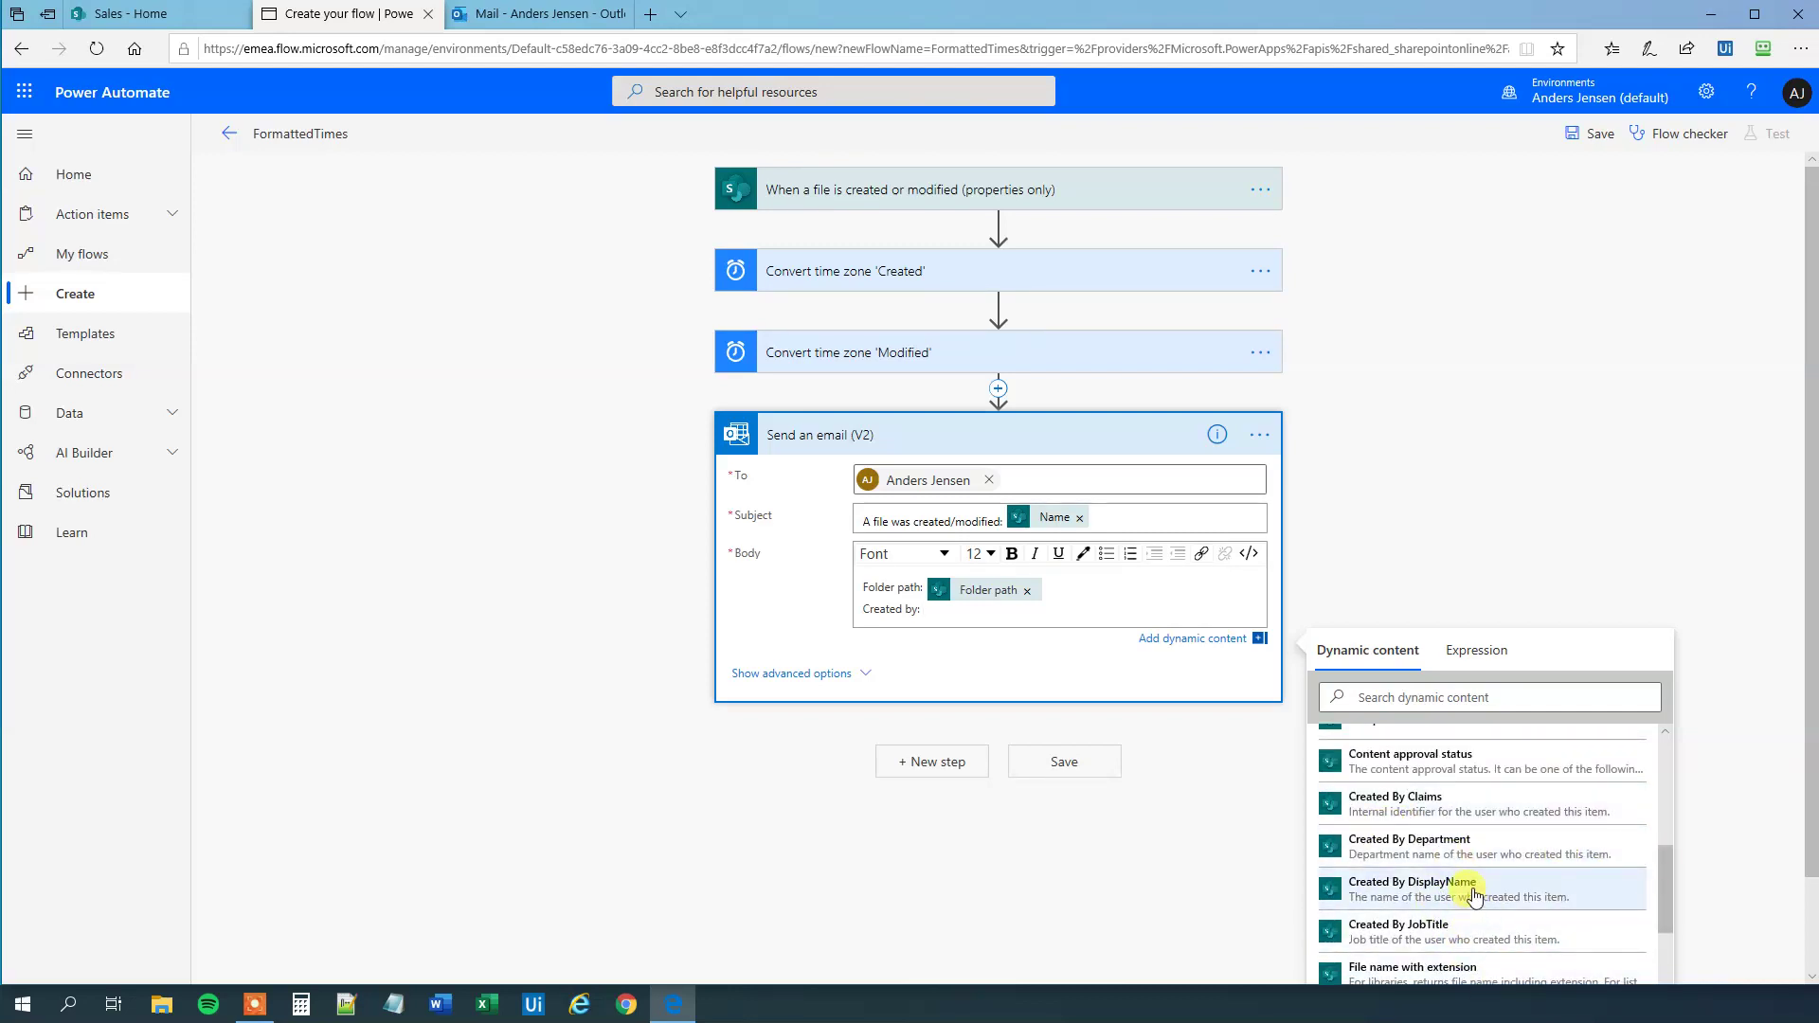
{"action": "left_click", "coordinate": [1473, 893]}
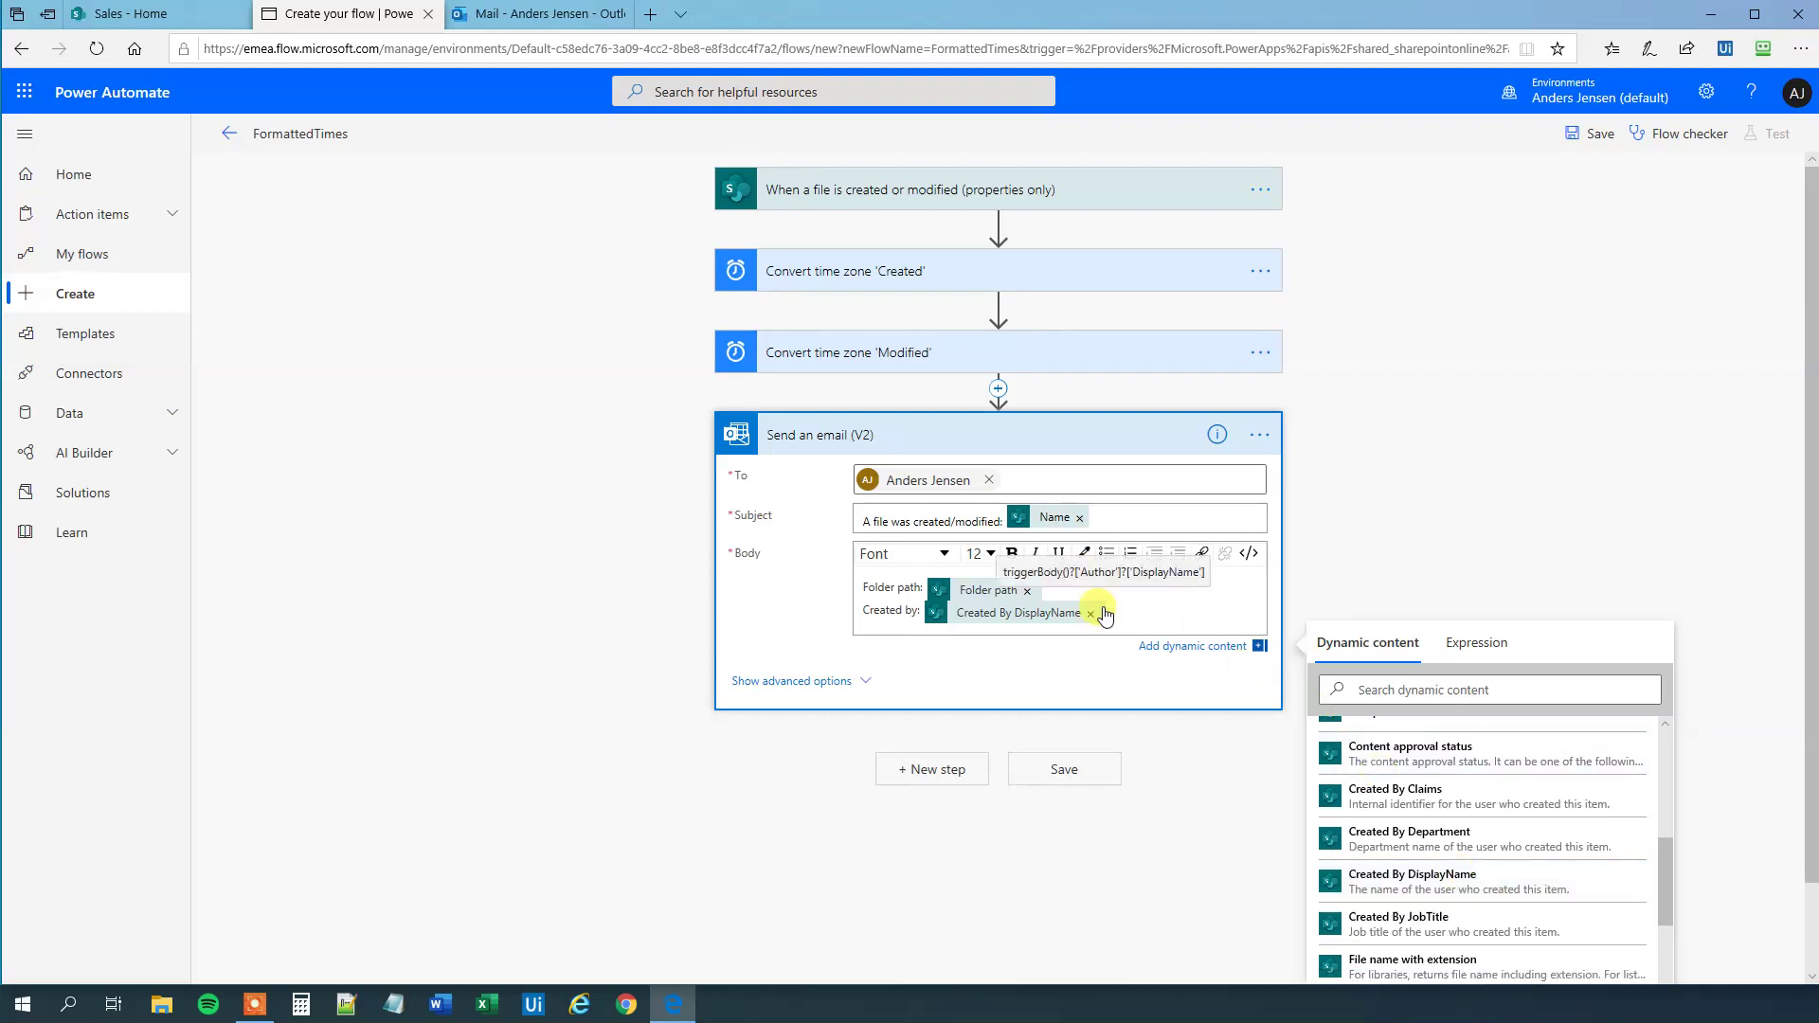
{"action": "key", "text": "Return"}
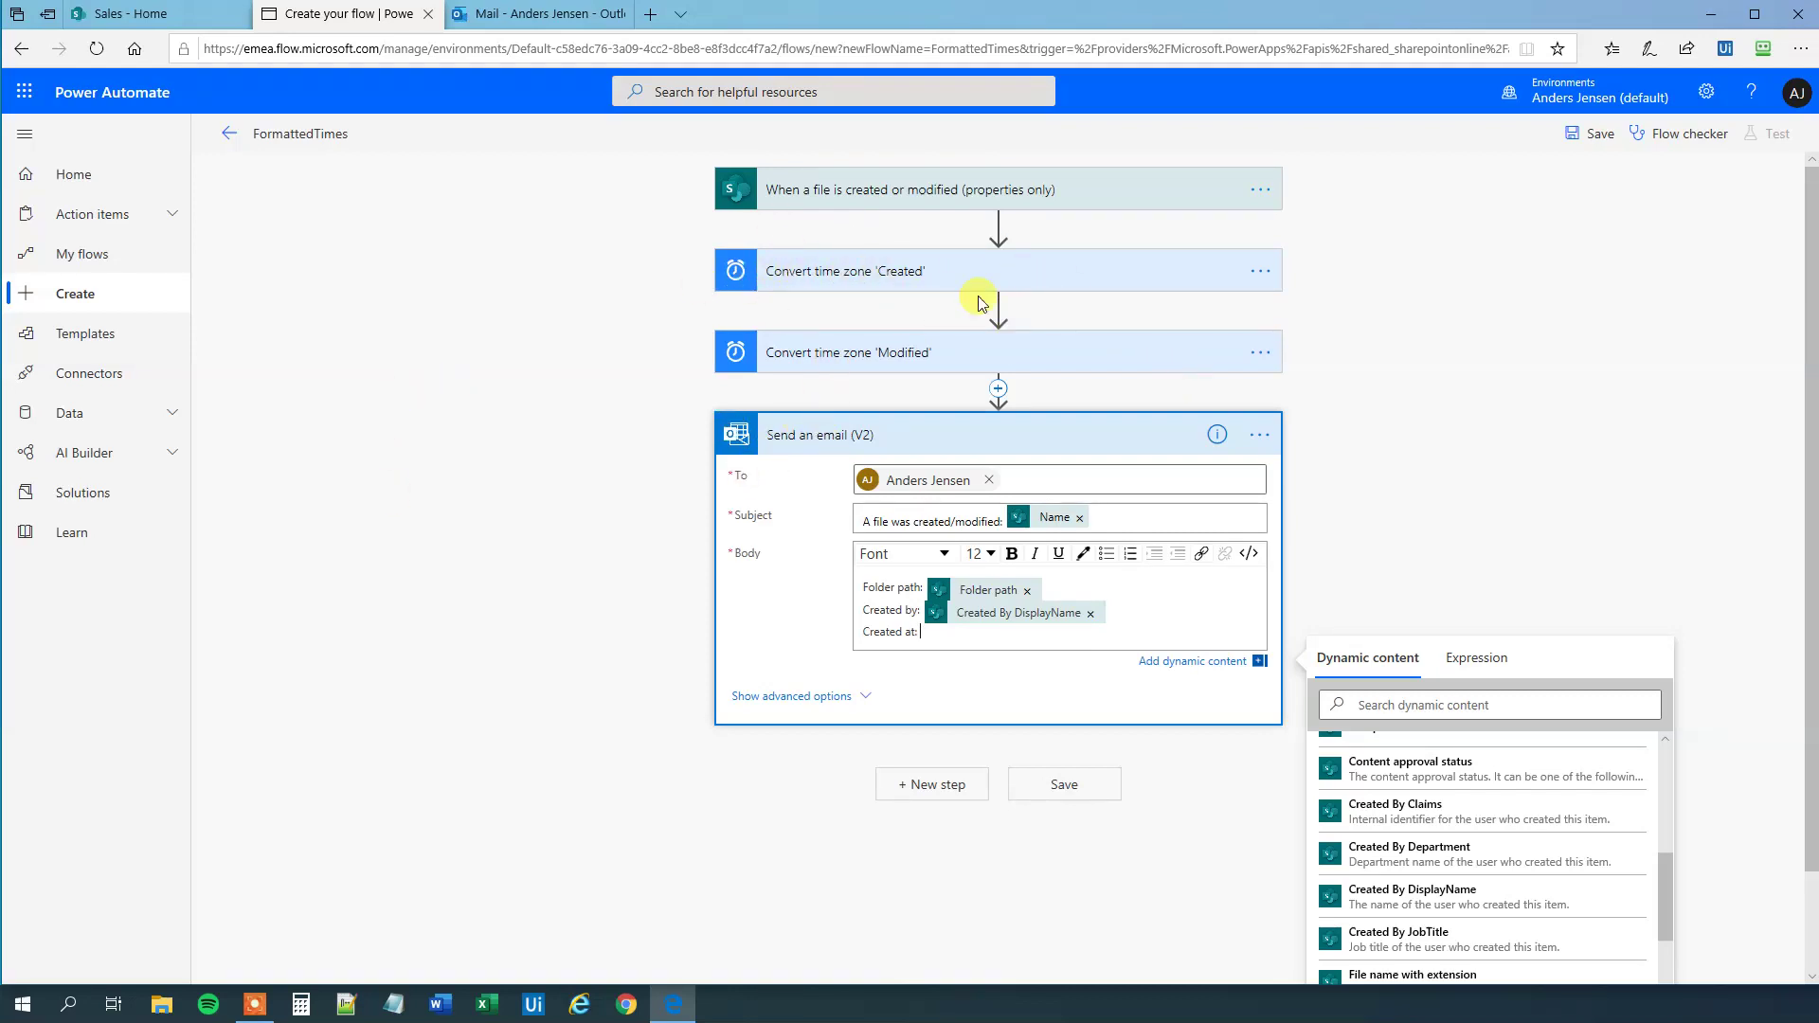
{"action": "scroll", "coordinate": [1554, 815], "scroll_direction": "up", "scroll_amount": 5}
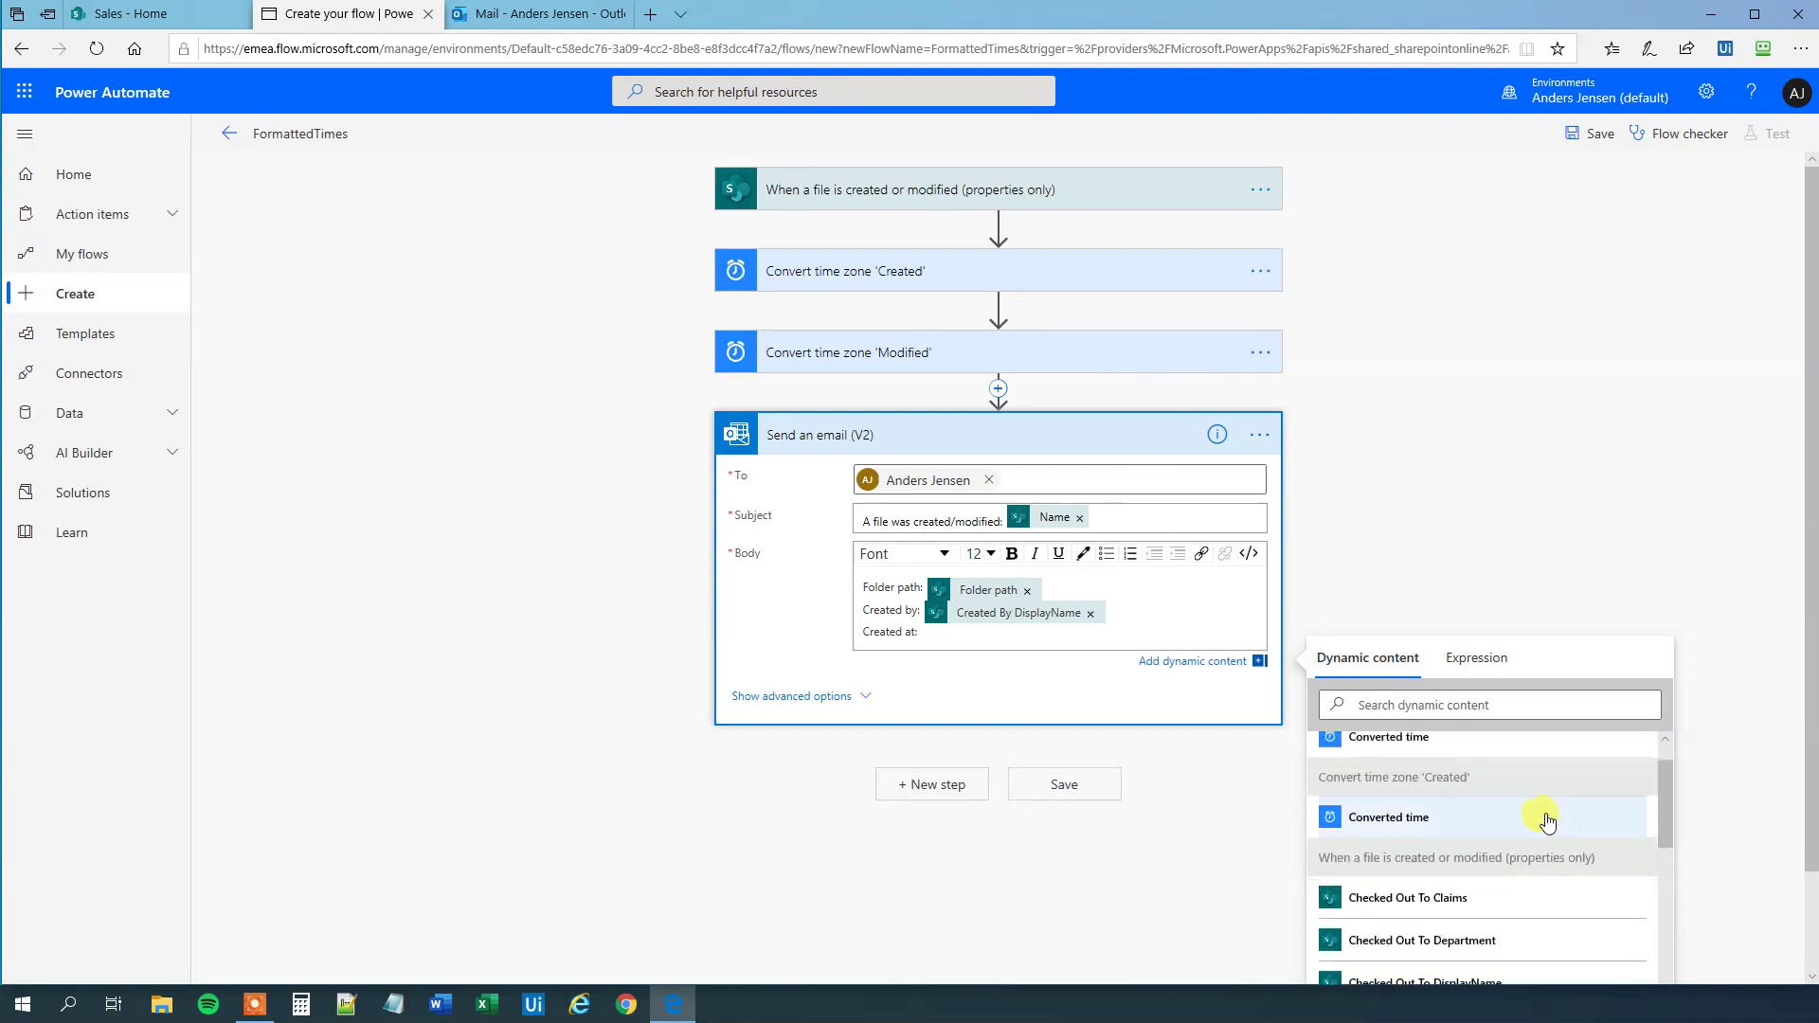
{"action": "scroll", "coordinate": [1547, 821], "scroll_direction": "up", "scroll_amount": 2}
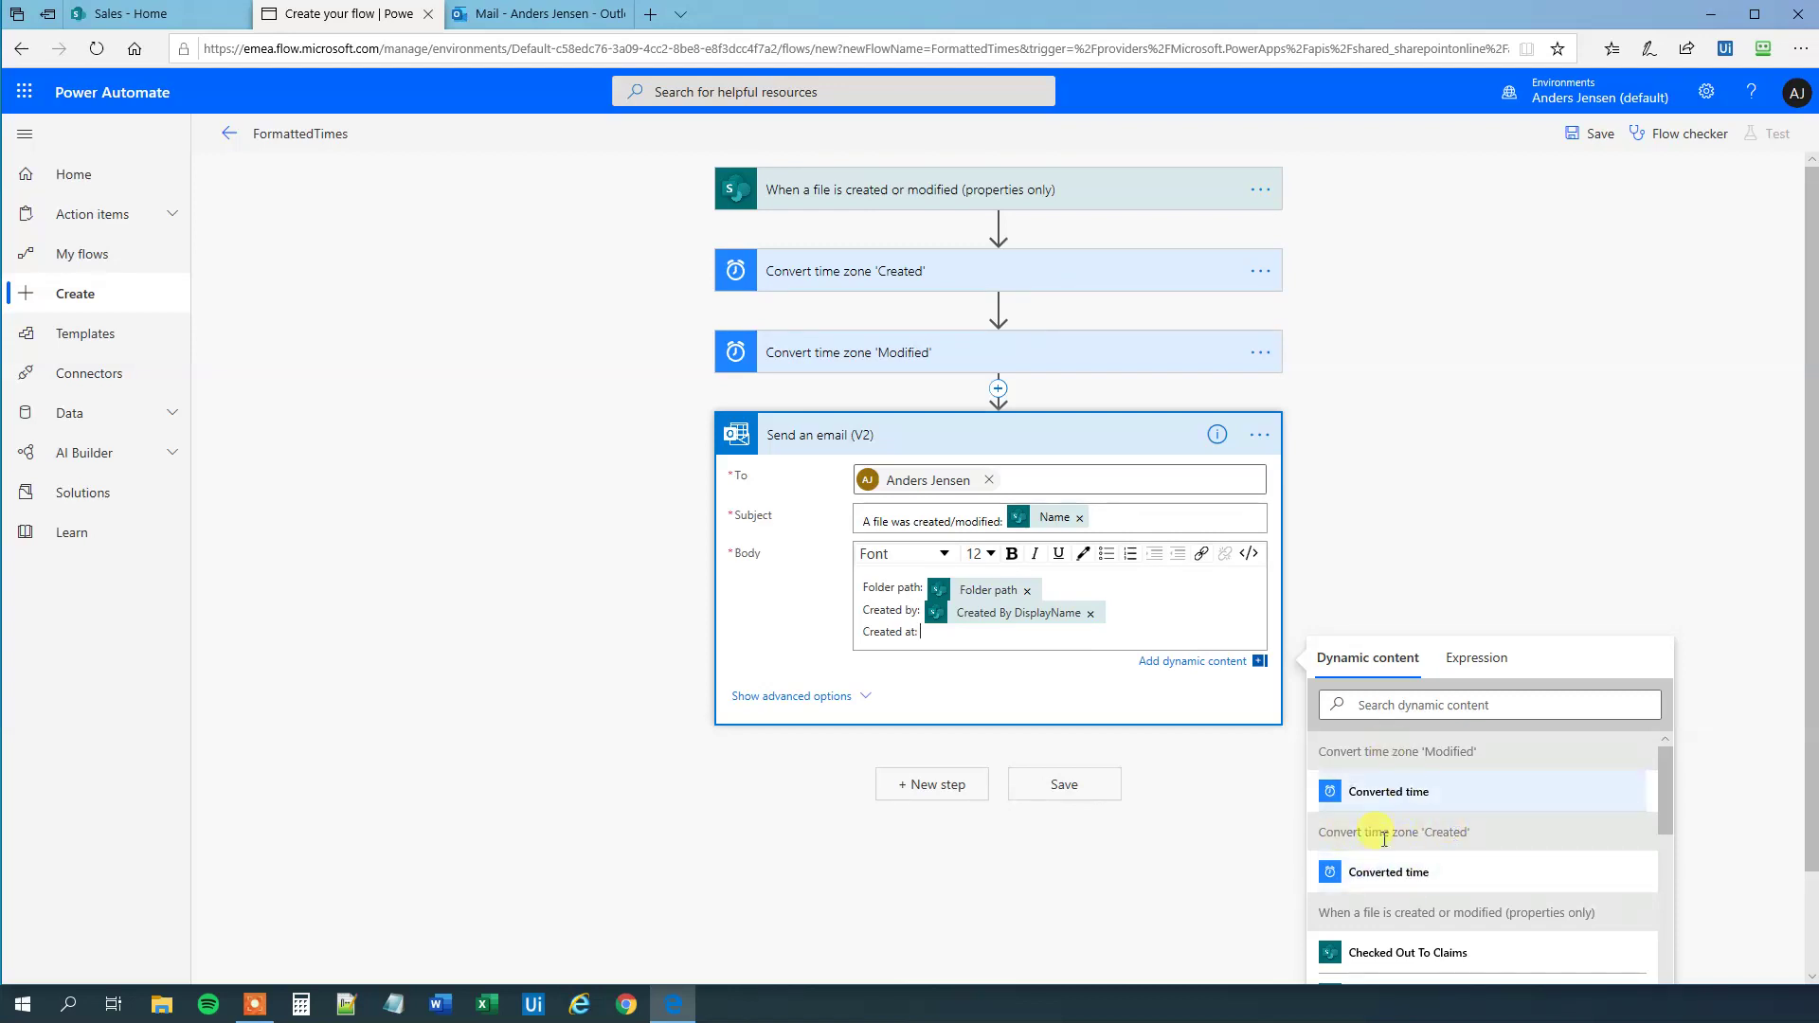
{"action": "left_click", "coordinate": [1381, 886]}
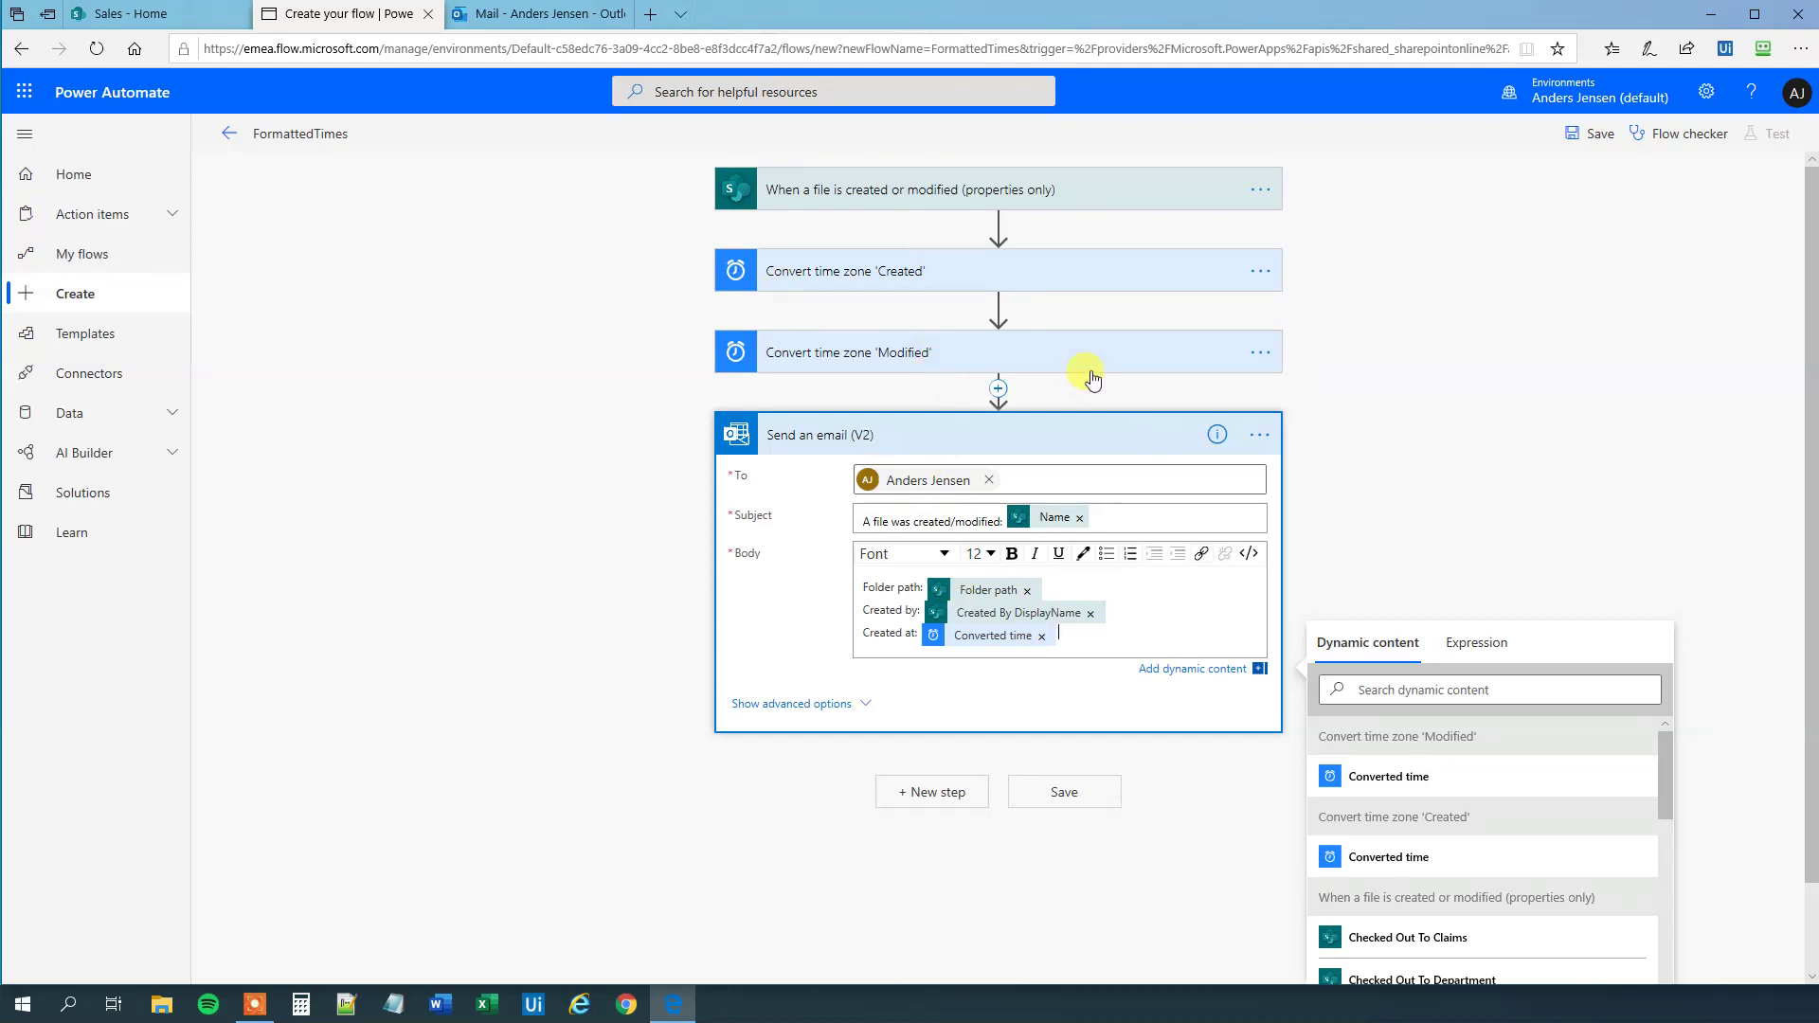
{"action": "key", "text": "Return"}
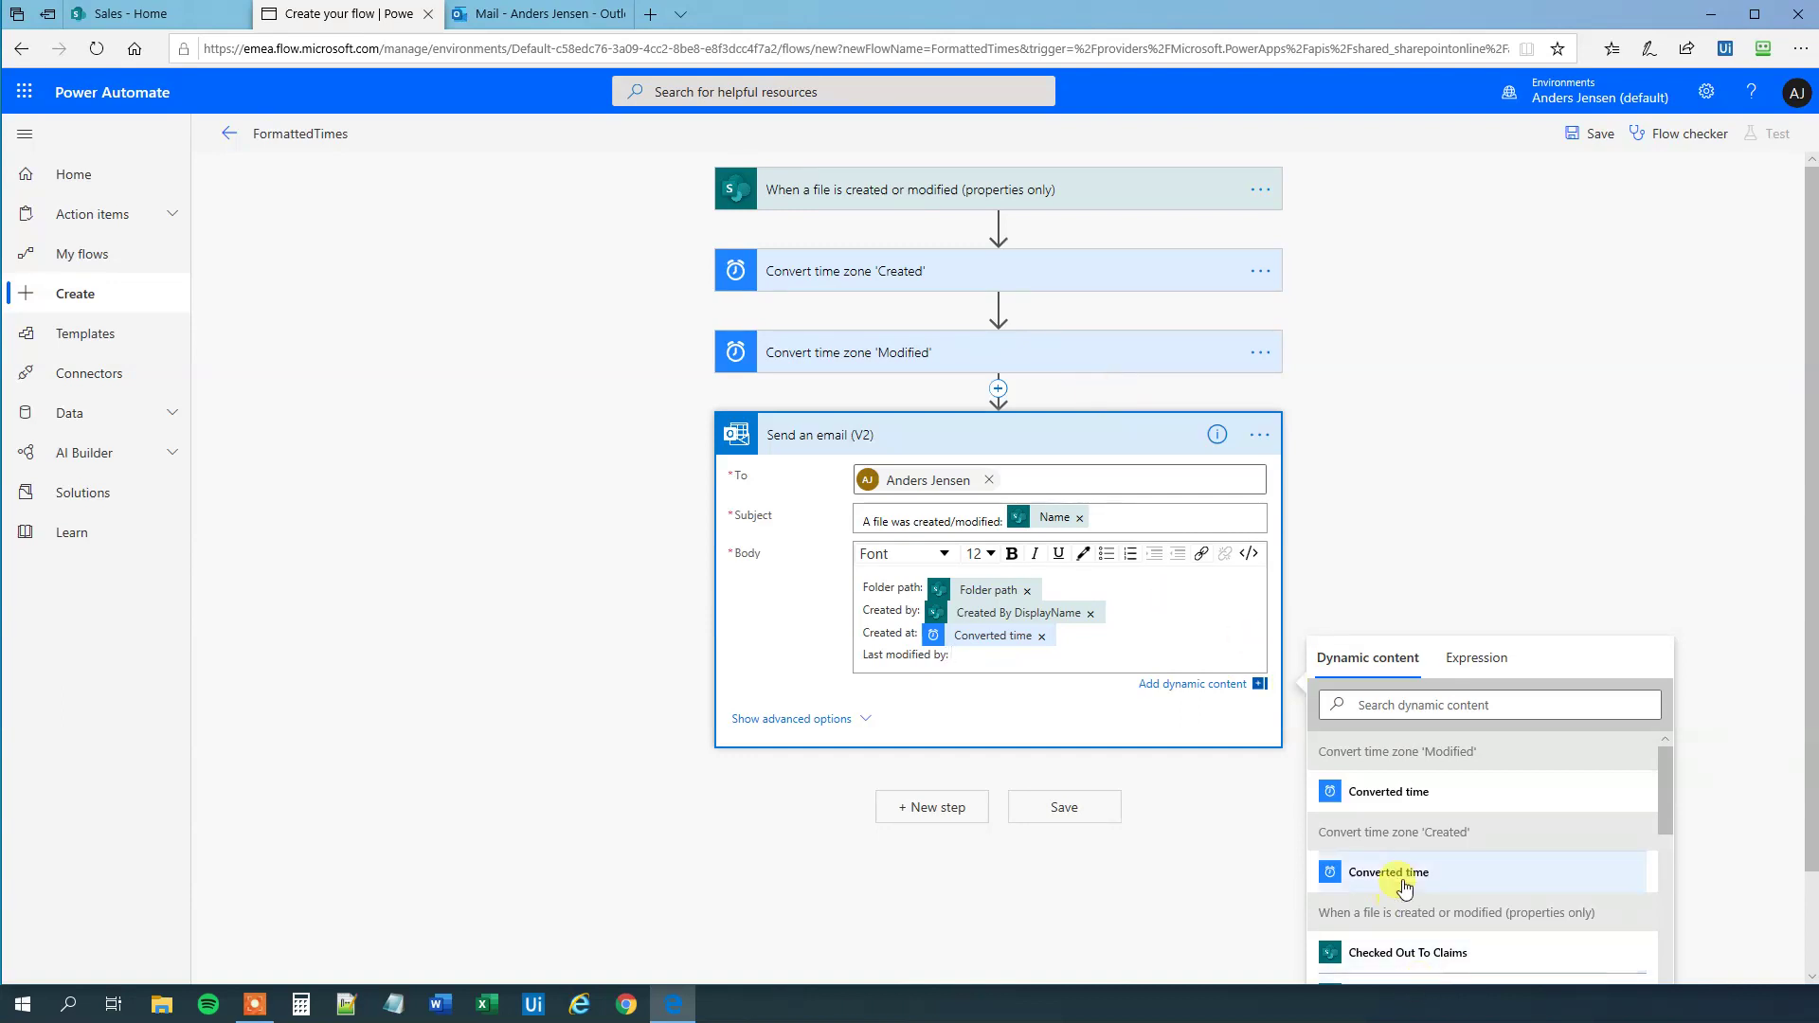
- Fill 'Last modified by' with Modified By DisplayName and 'Last modified at' with the Modified step's Converted time
{"action": "scroll", "coordinate": [1396, 827], "scroll_direction": "down", "scroll_amount": 10}
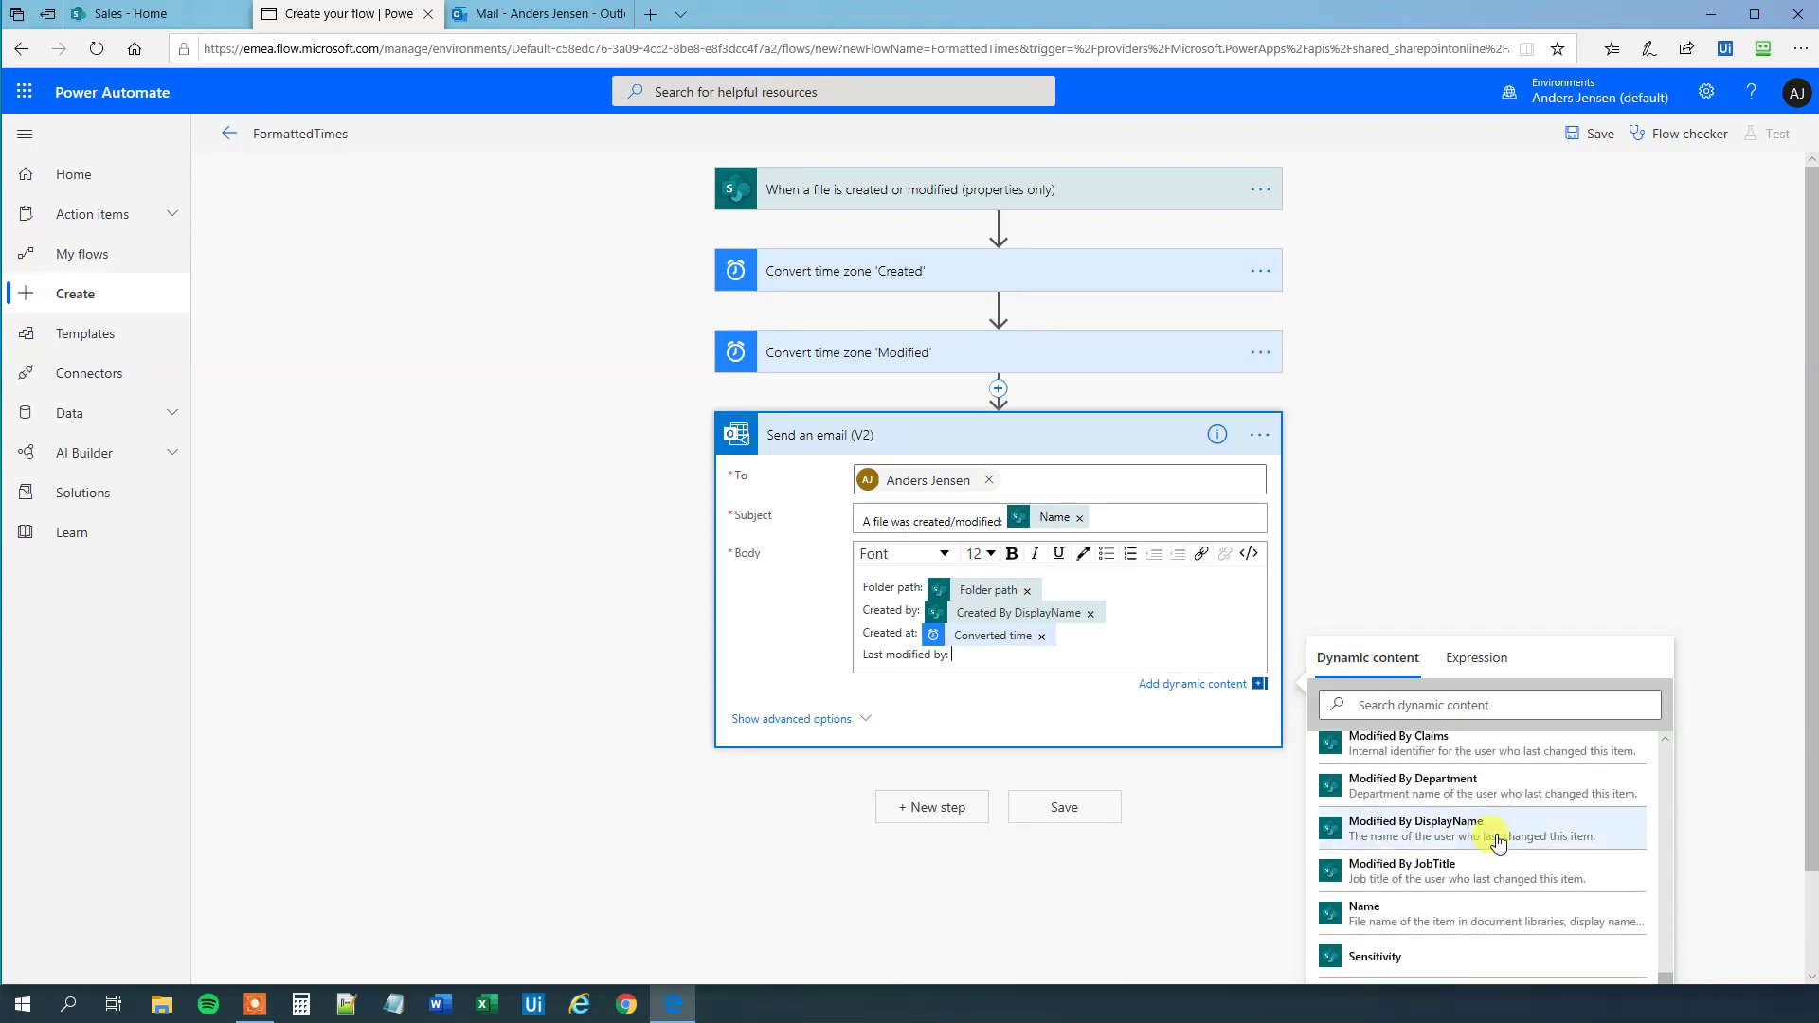
{"action": "left_click", "coordinate": [1497, 843]}
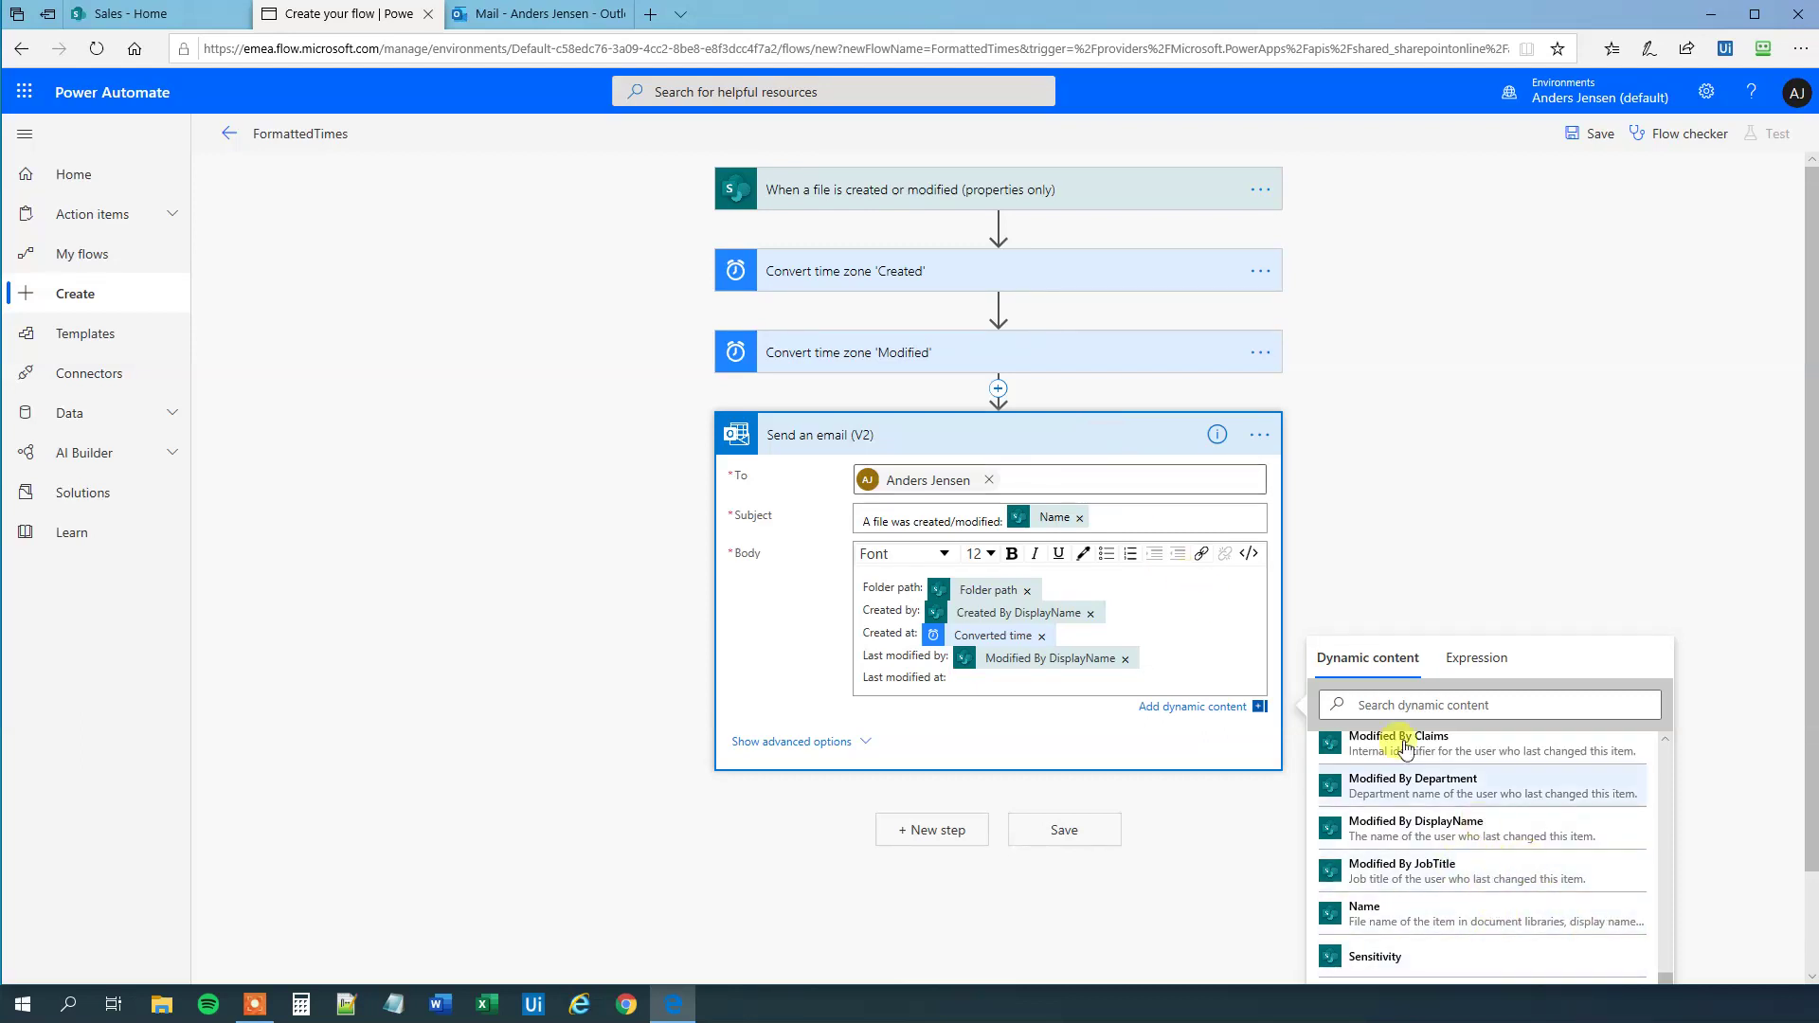
{"action": "scroll", "coordinate": [1445, 843], "scroll_direction": "up", "scroll_amount": 10}
{"action": "scroll", "coordinate": [1444, 844], "scroll_direction": "up", "scroll_amount": 3}
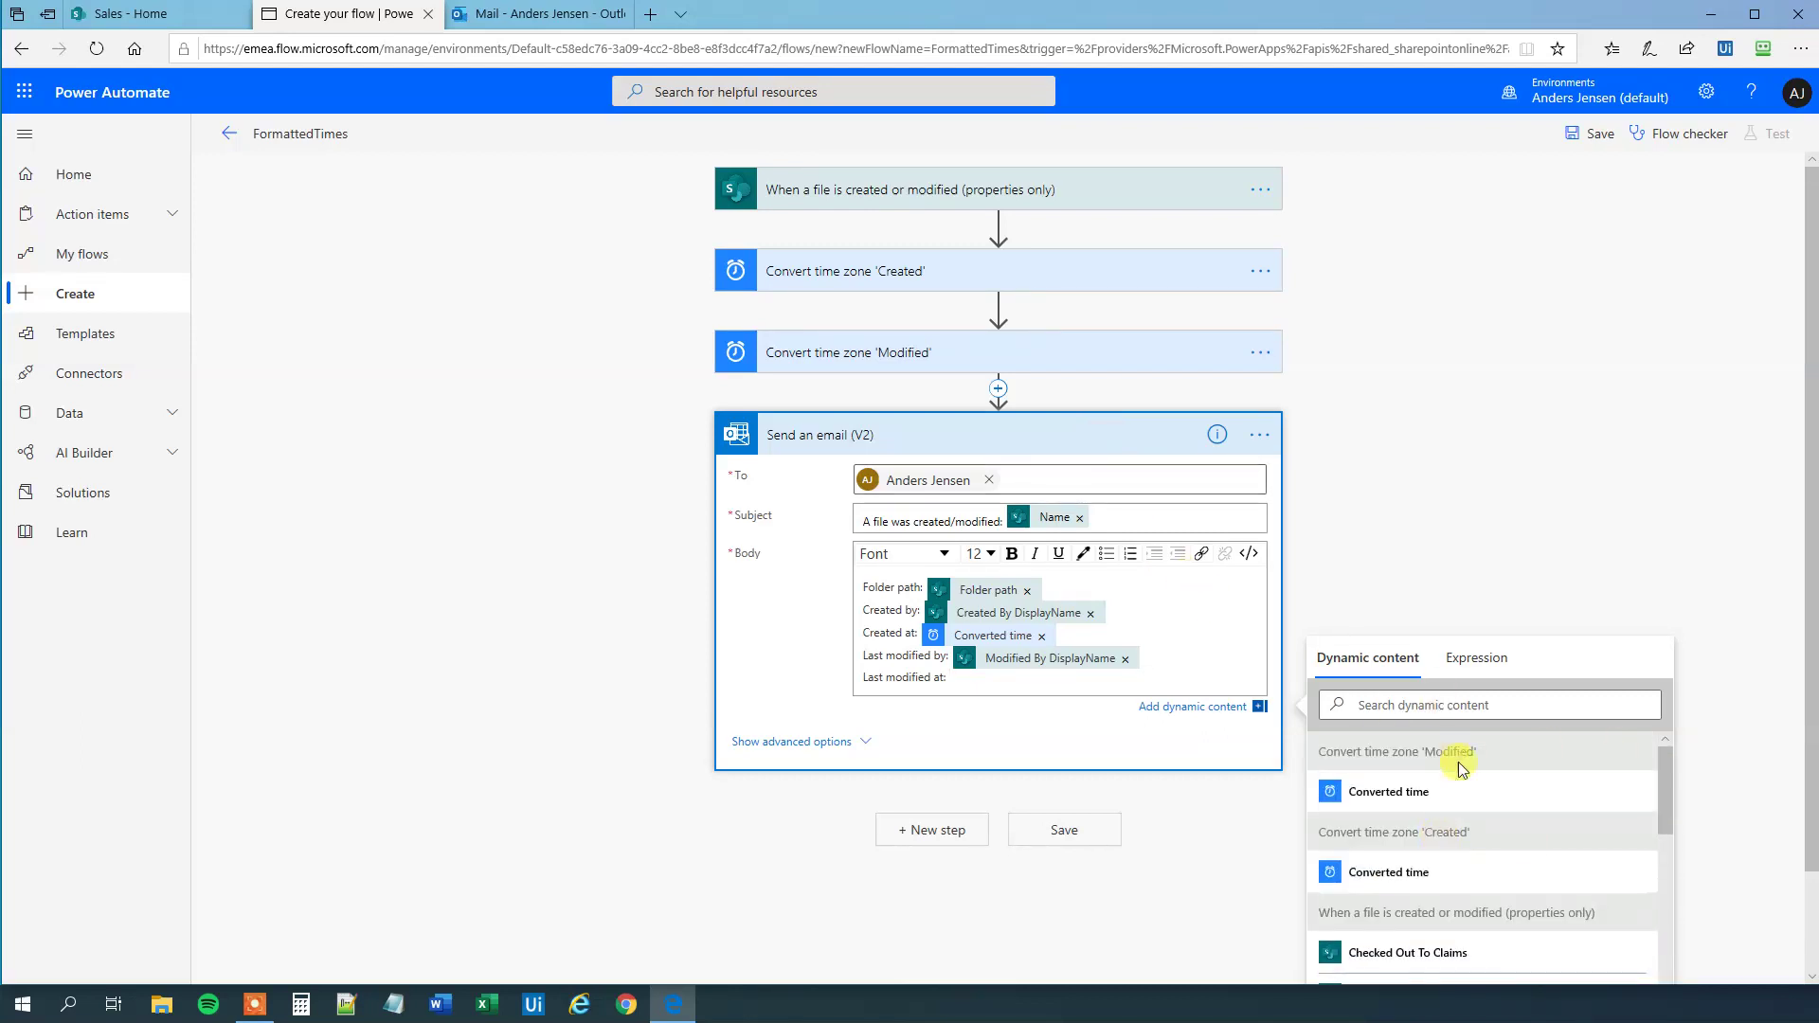
{"action": "left_click", "coordinate": [1411, 787]}
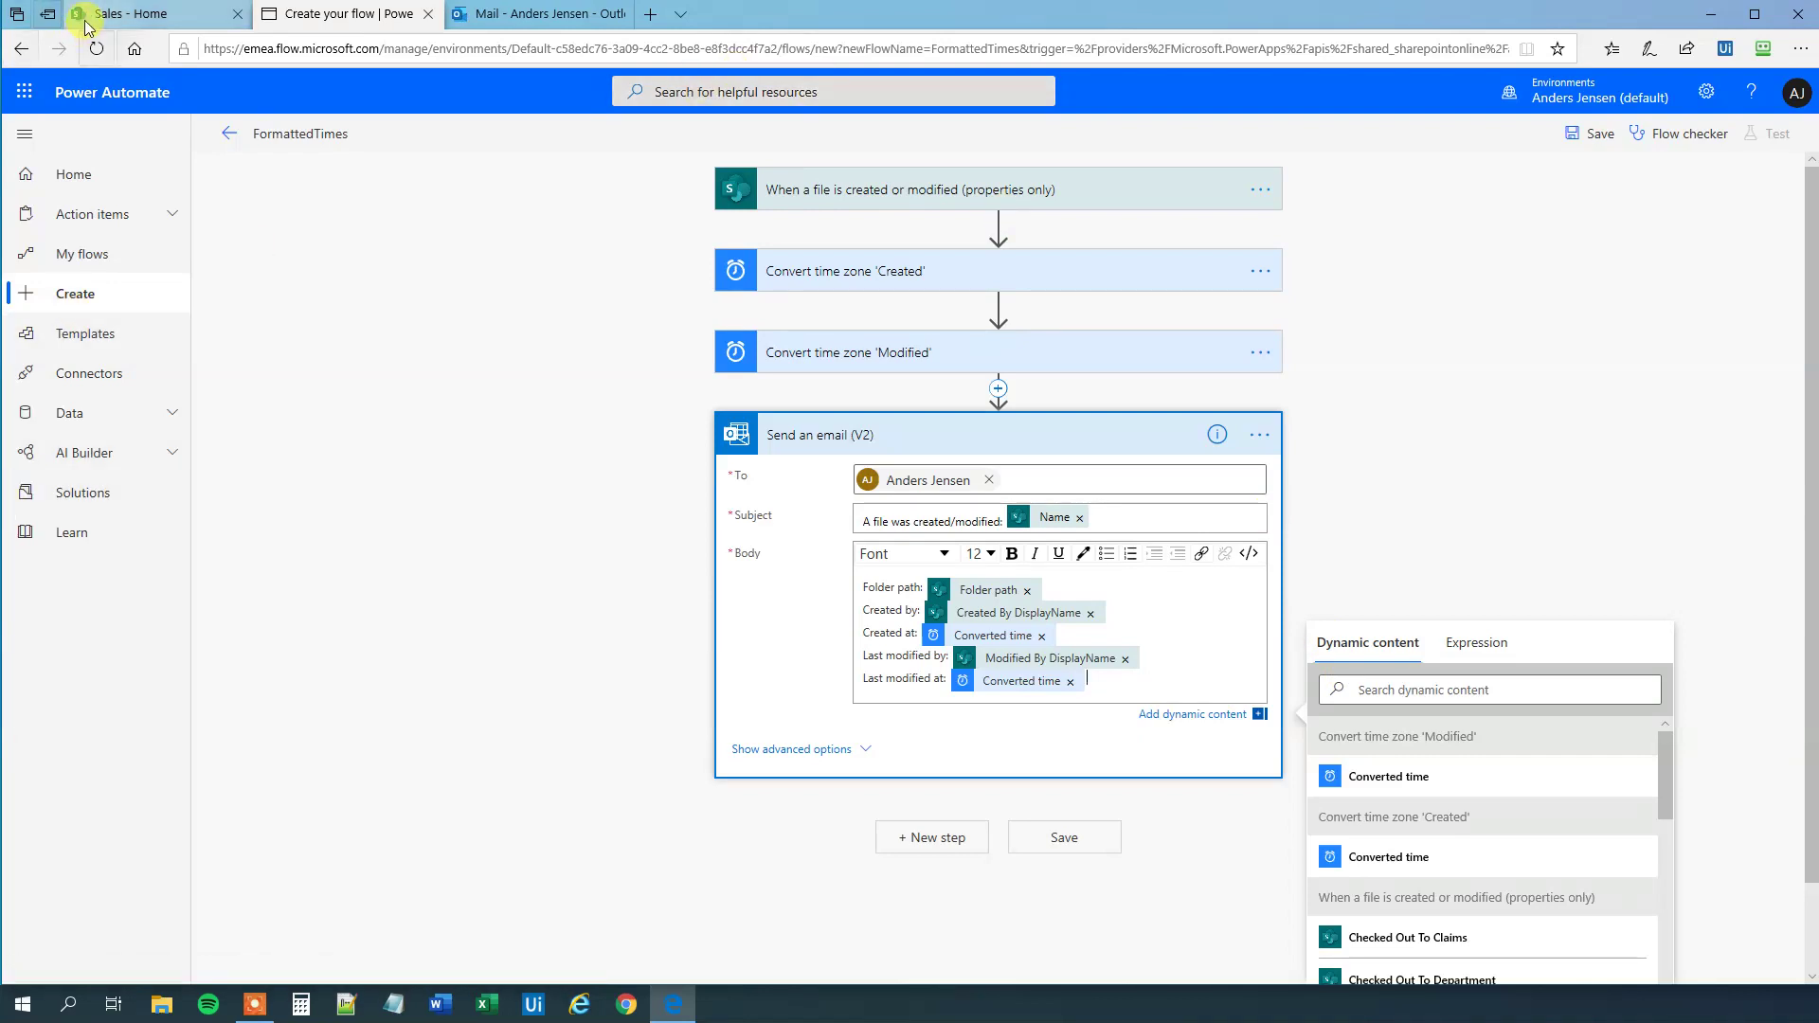
- Save the FormattedTimes flow and start a manually triggered test run
{"action": "left_click", "coordinate": [123, 13]}
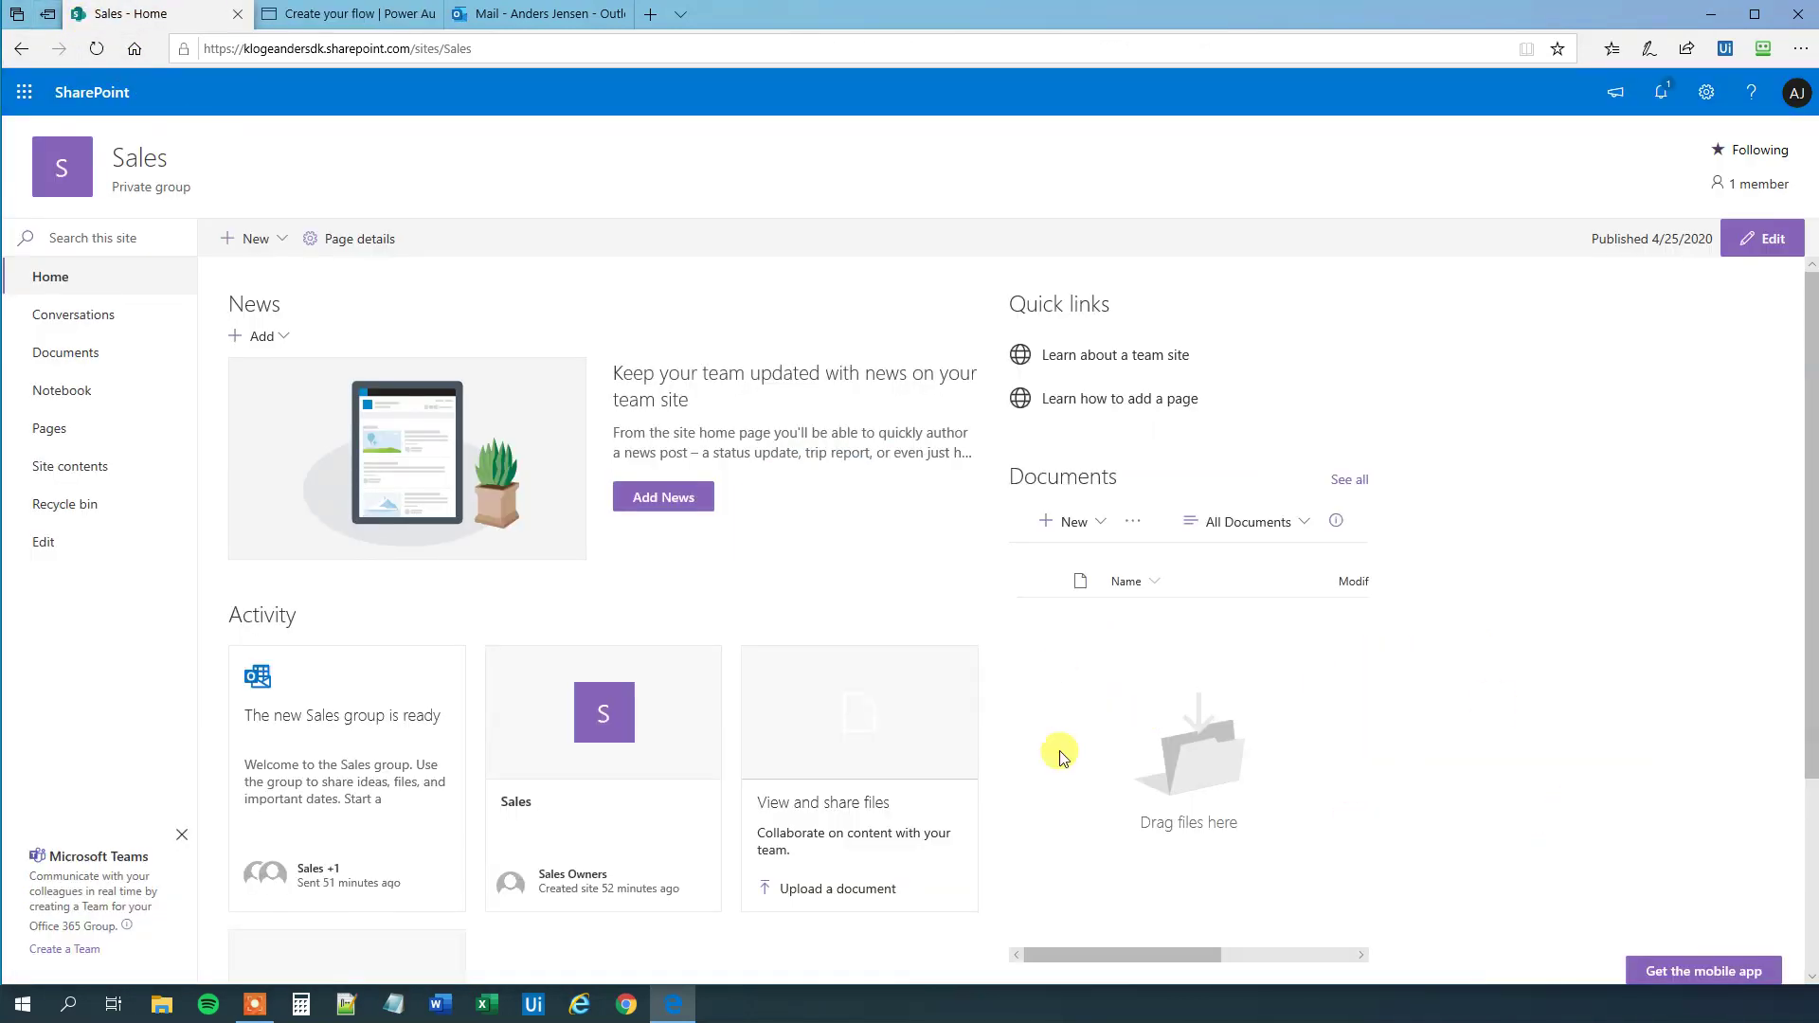
{"action": "left_click", "coordinate": [363, 16]}
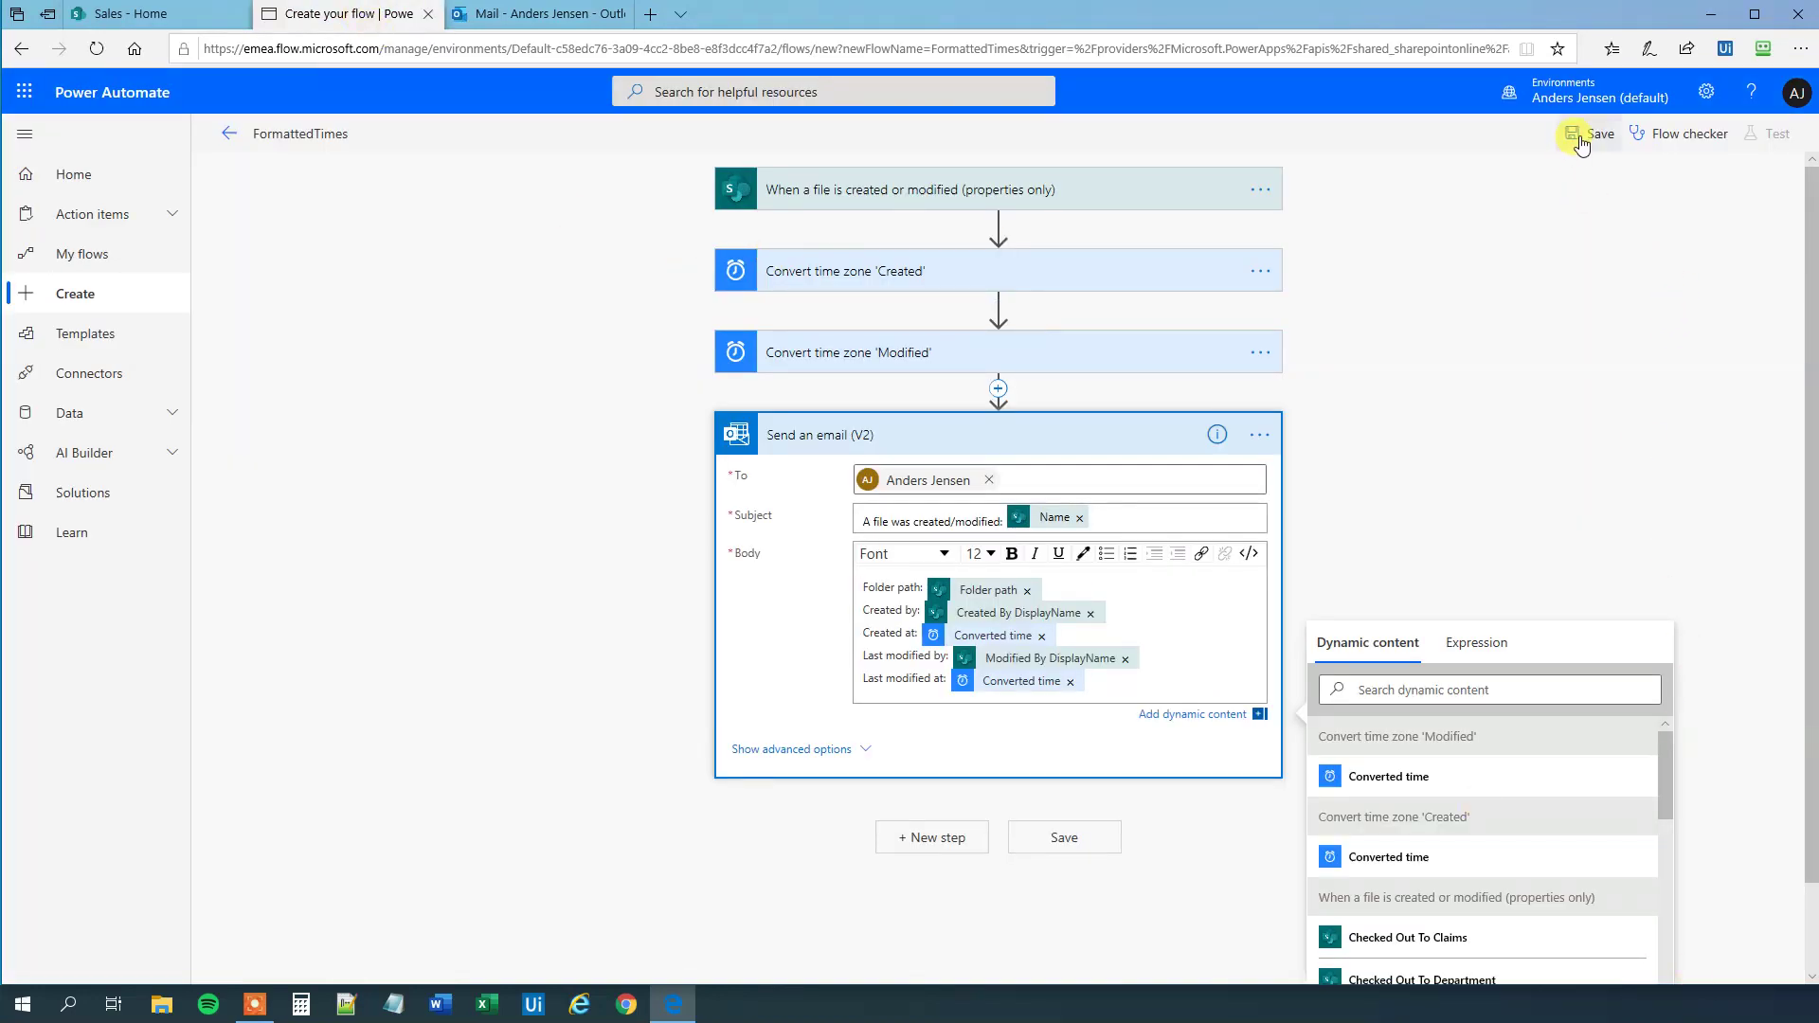
{"action": "left_click", "coordinate": [1580, 139]}
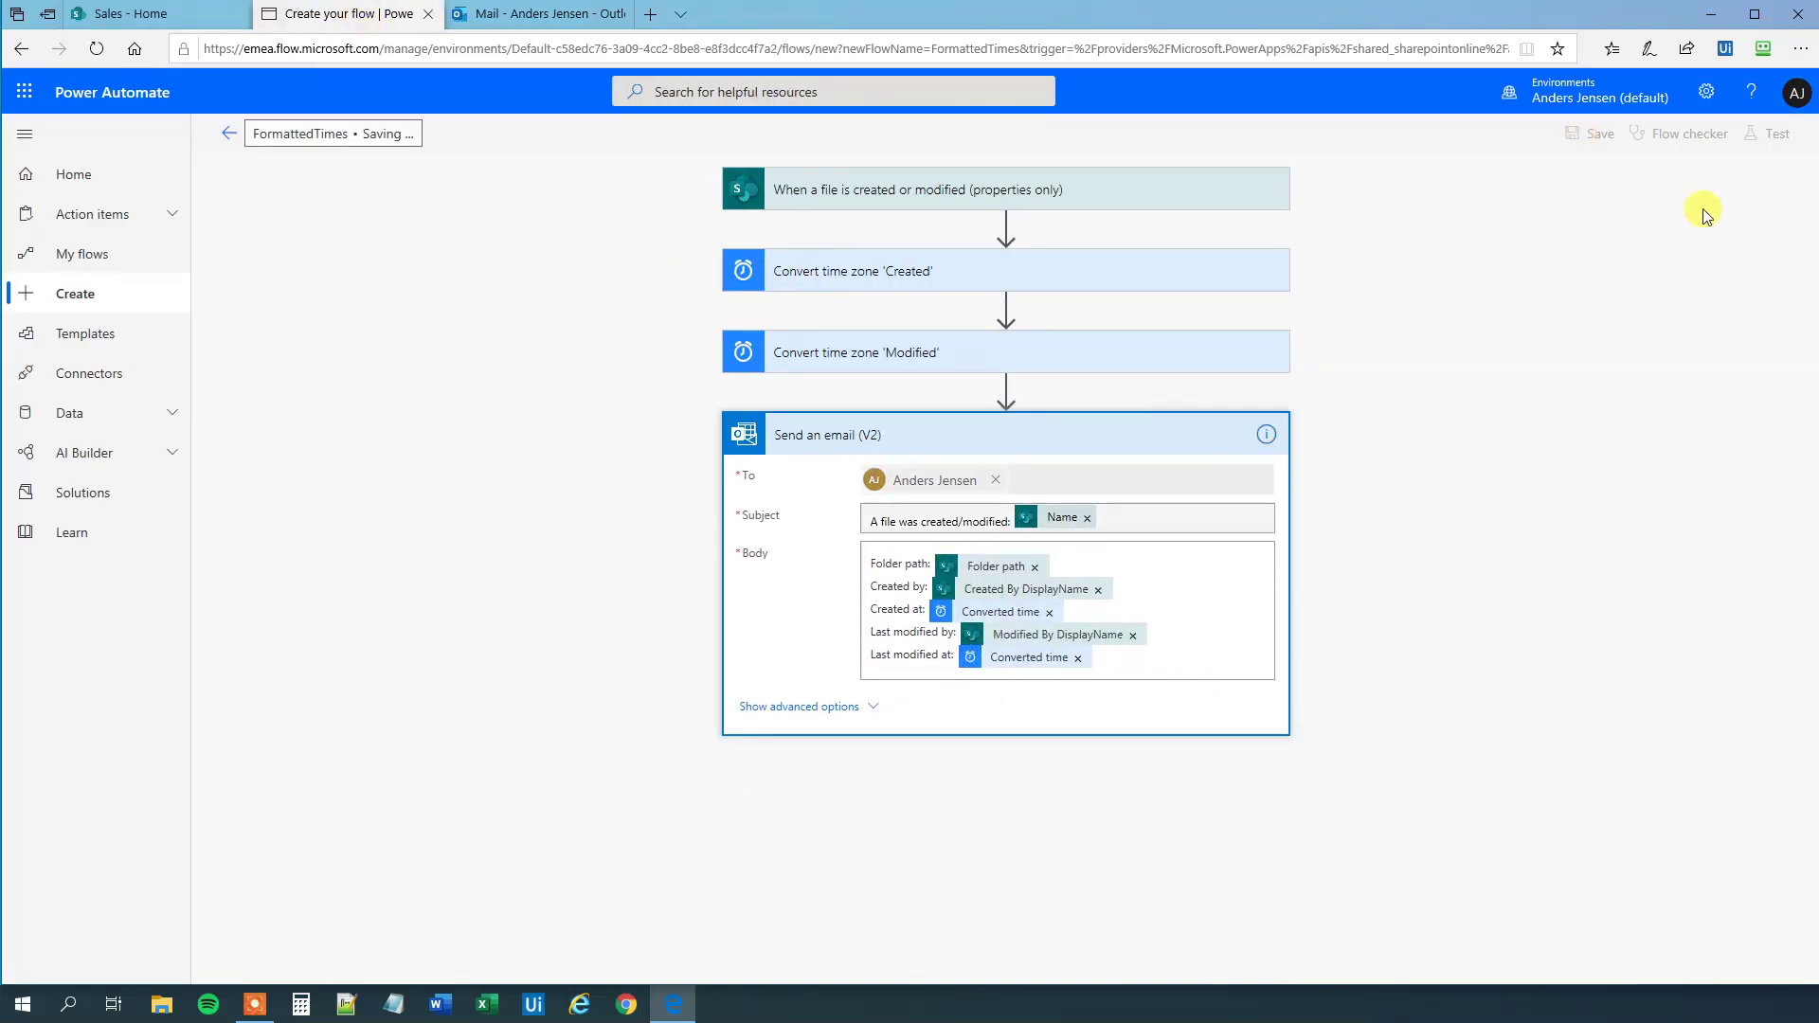
{"action": "left_click", "coordinate": [1769, 133]}
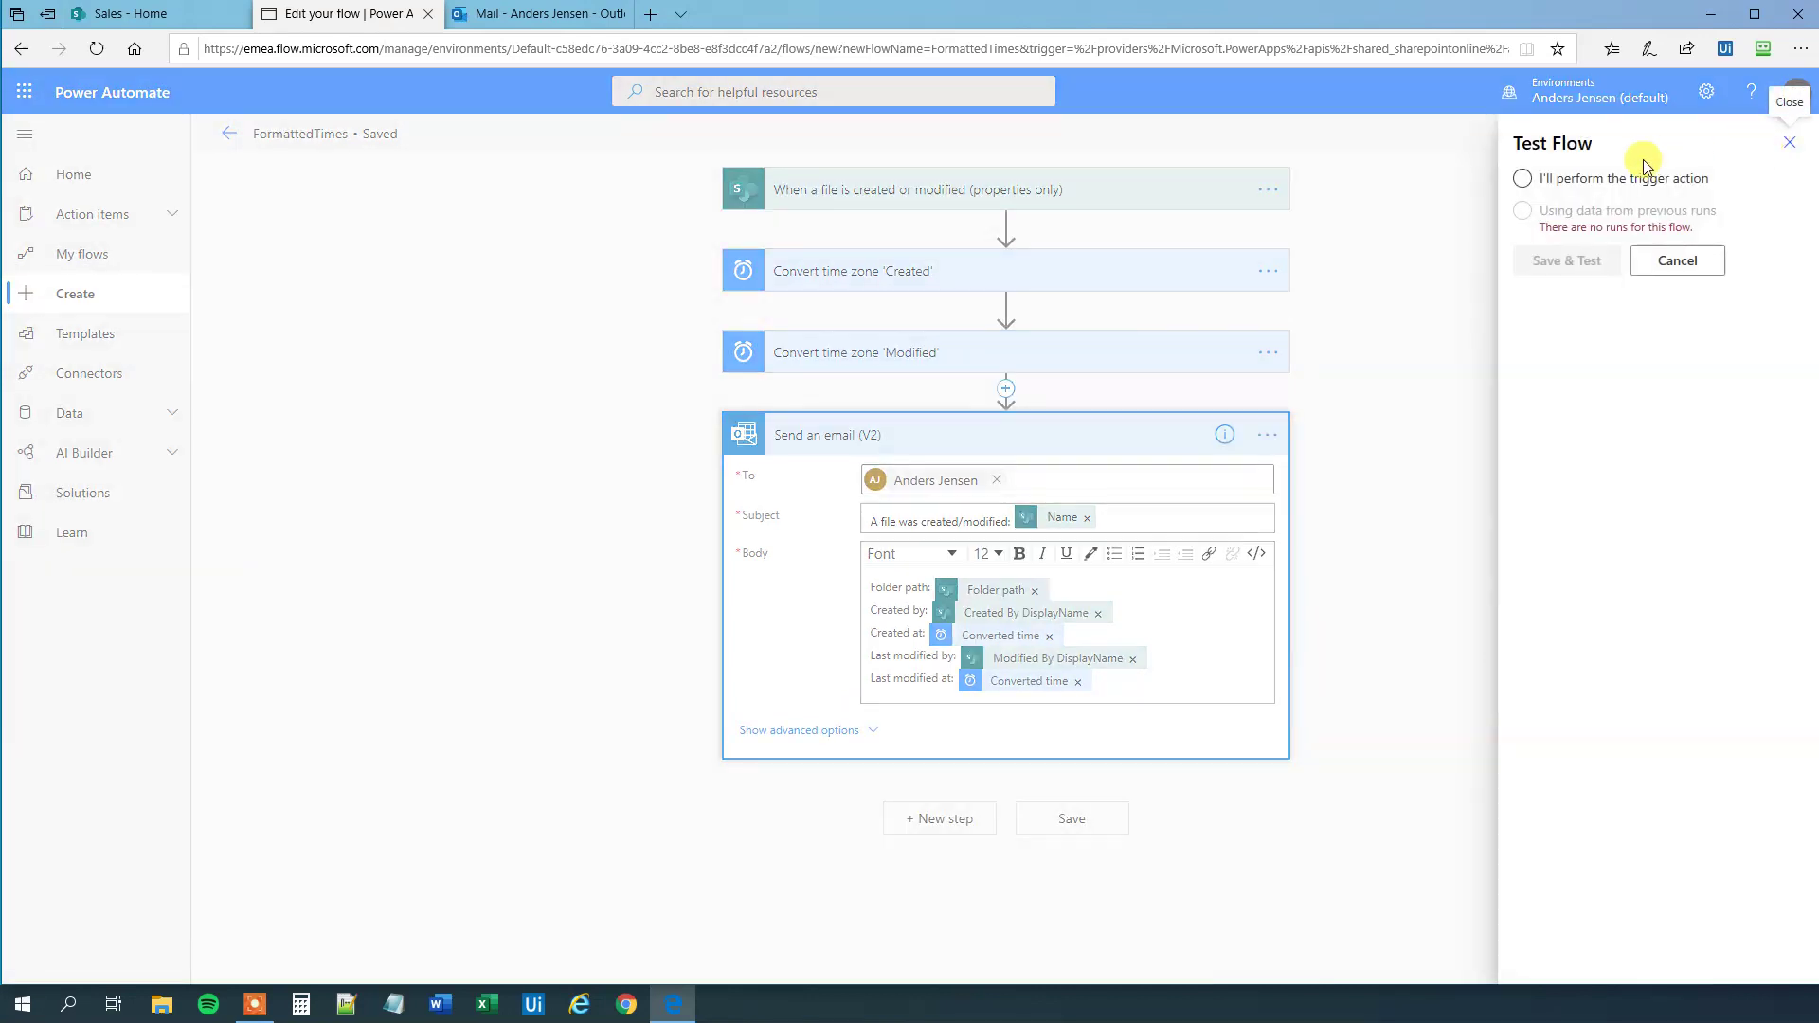
{"action": "left_click", "coordinate": [1576, 182]}
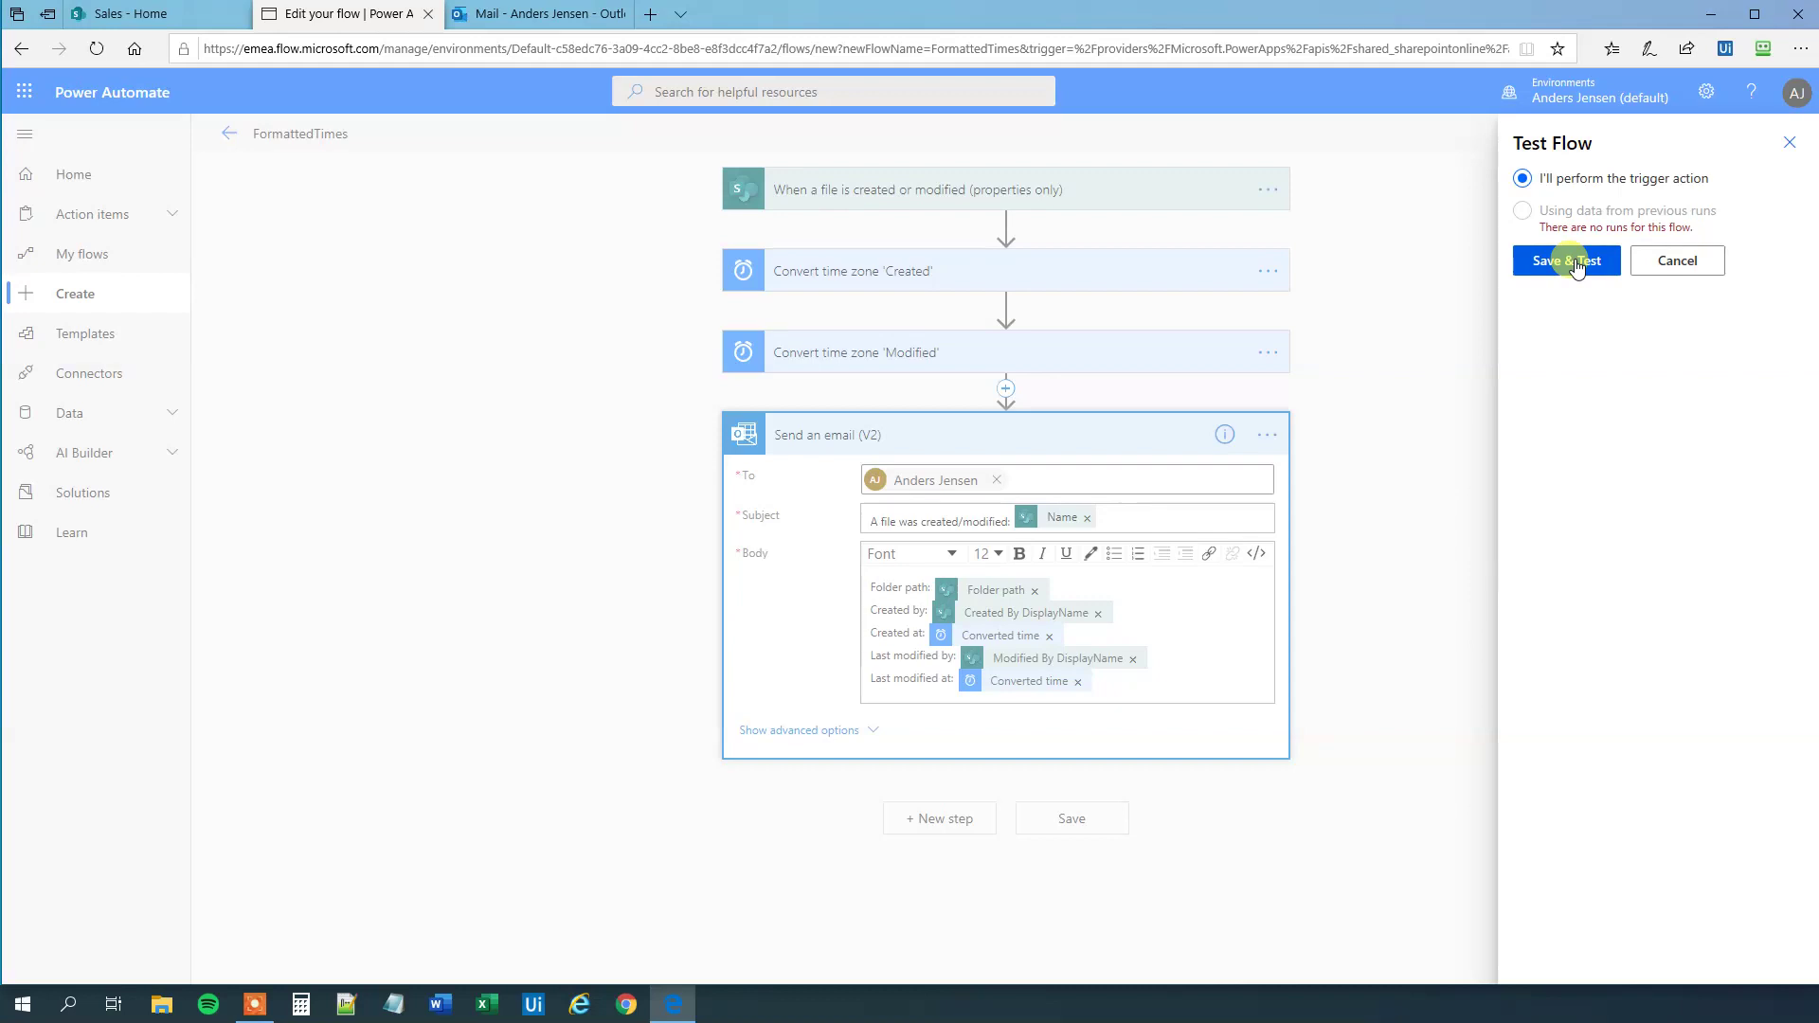
{"action": "left_click", "coordinate": [1571, 261]}
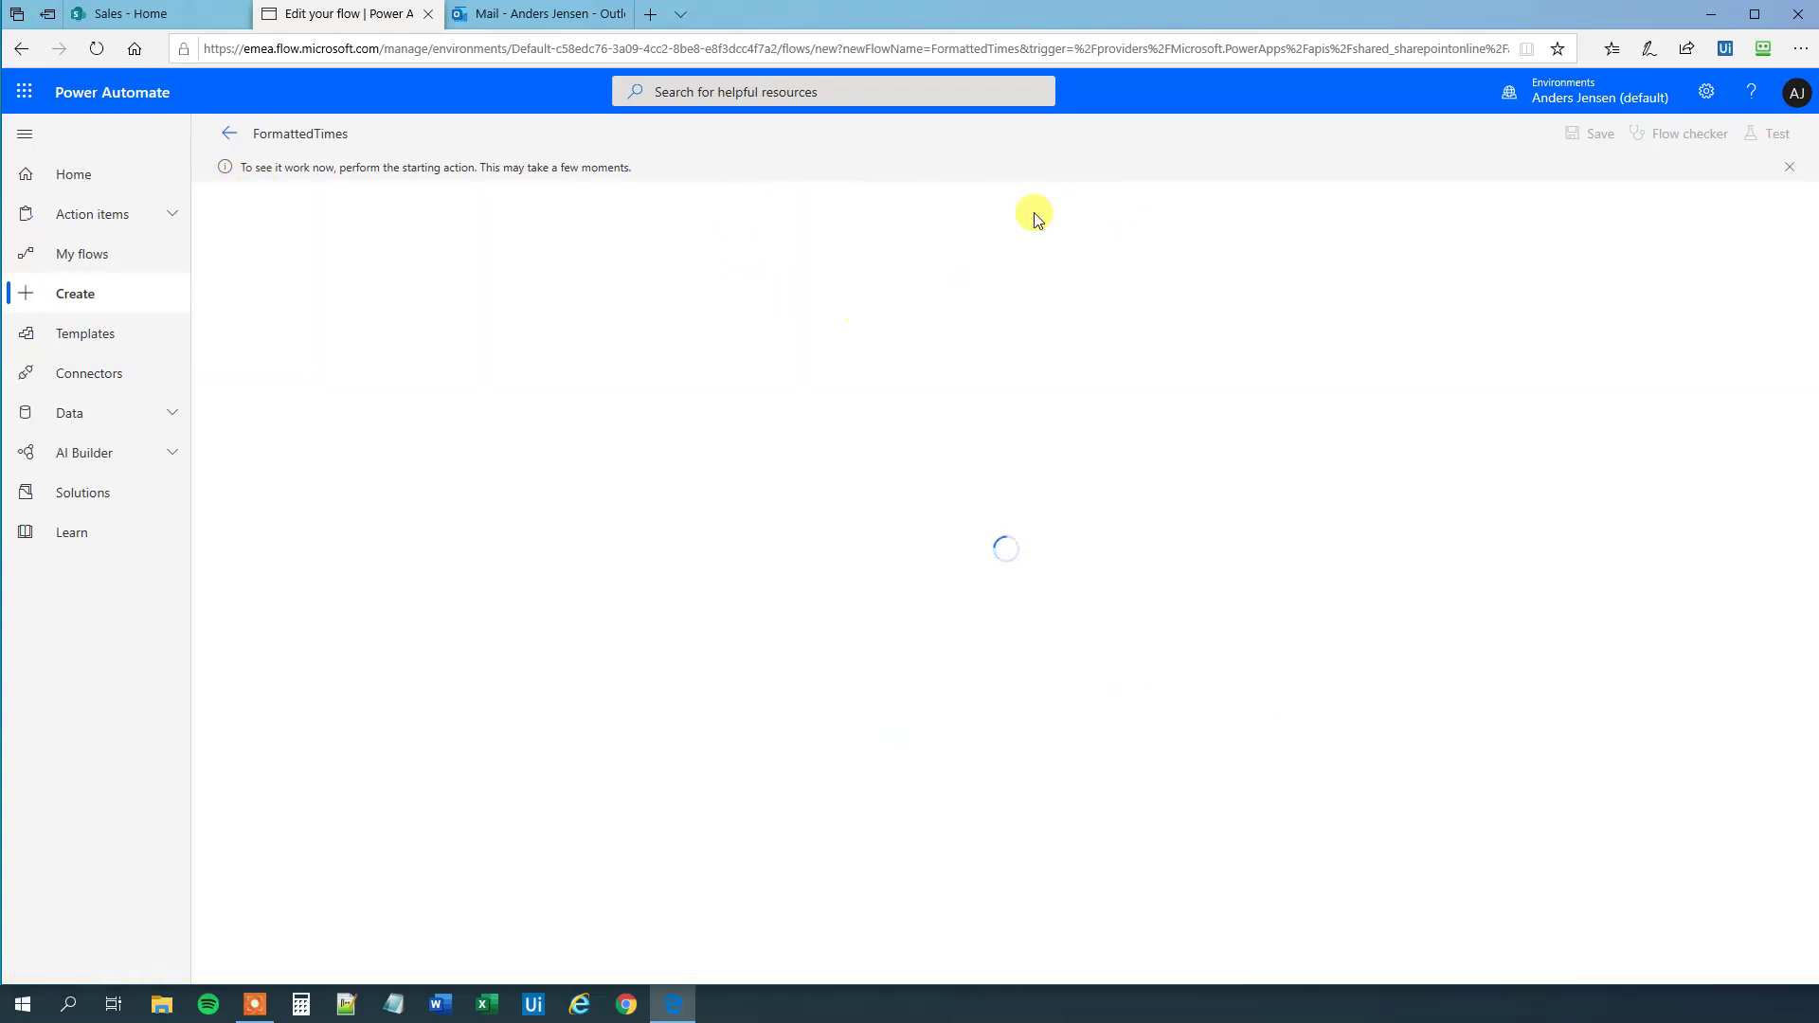
- Rename the desktop Excel file to 'Hey viewers' and upload it into the Sales Documents library
{"action": "left_click_drag", "start_coordinate": [840, 13], "coordinate": [1294, 5]}
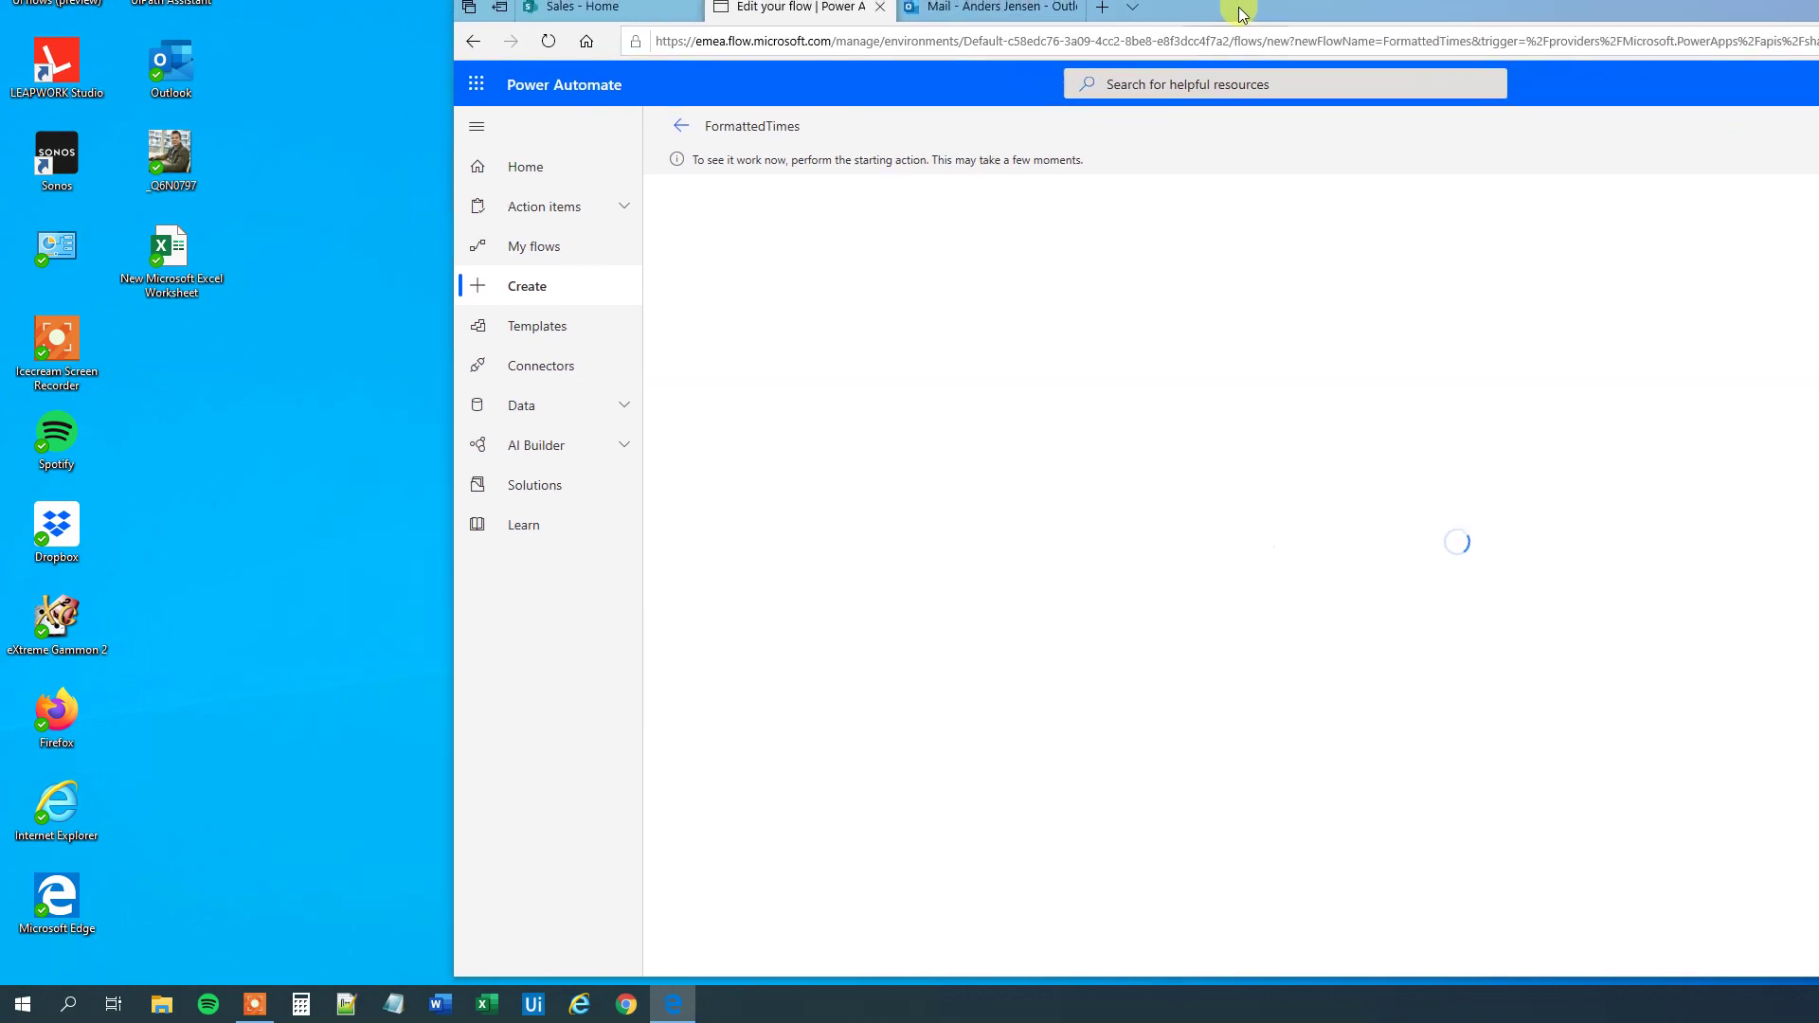
{"action": "left_click", "coordinate": [173, 294]}
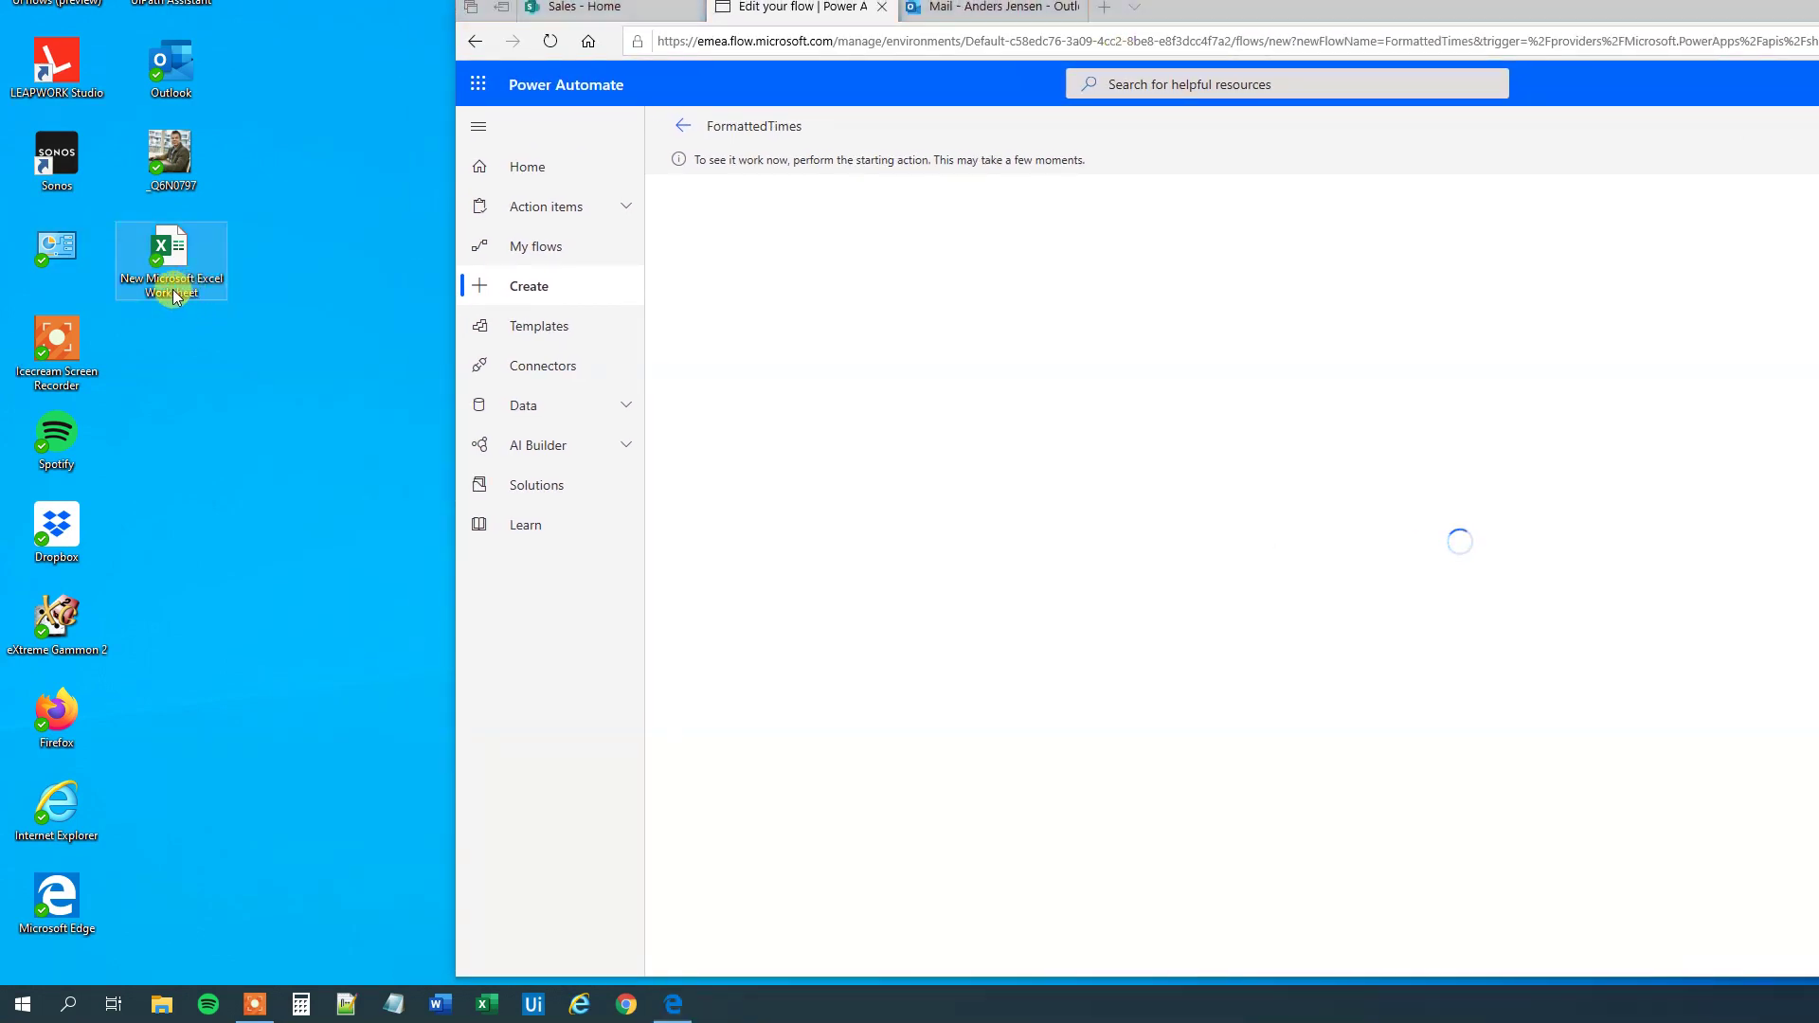
{"action": "left_click", "coordinate": [172, 294]}
{"action": "type", "text": "He"}
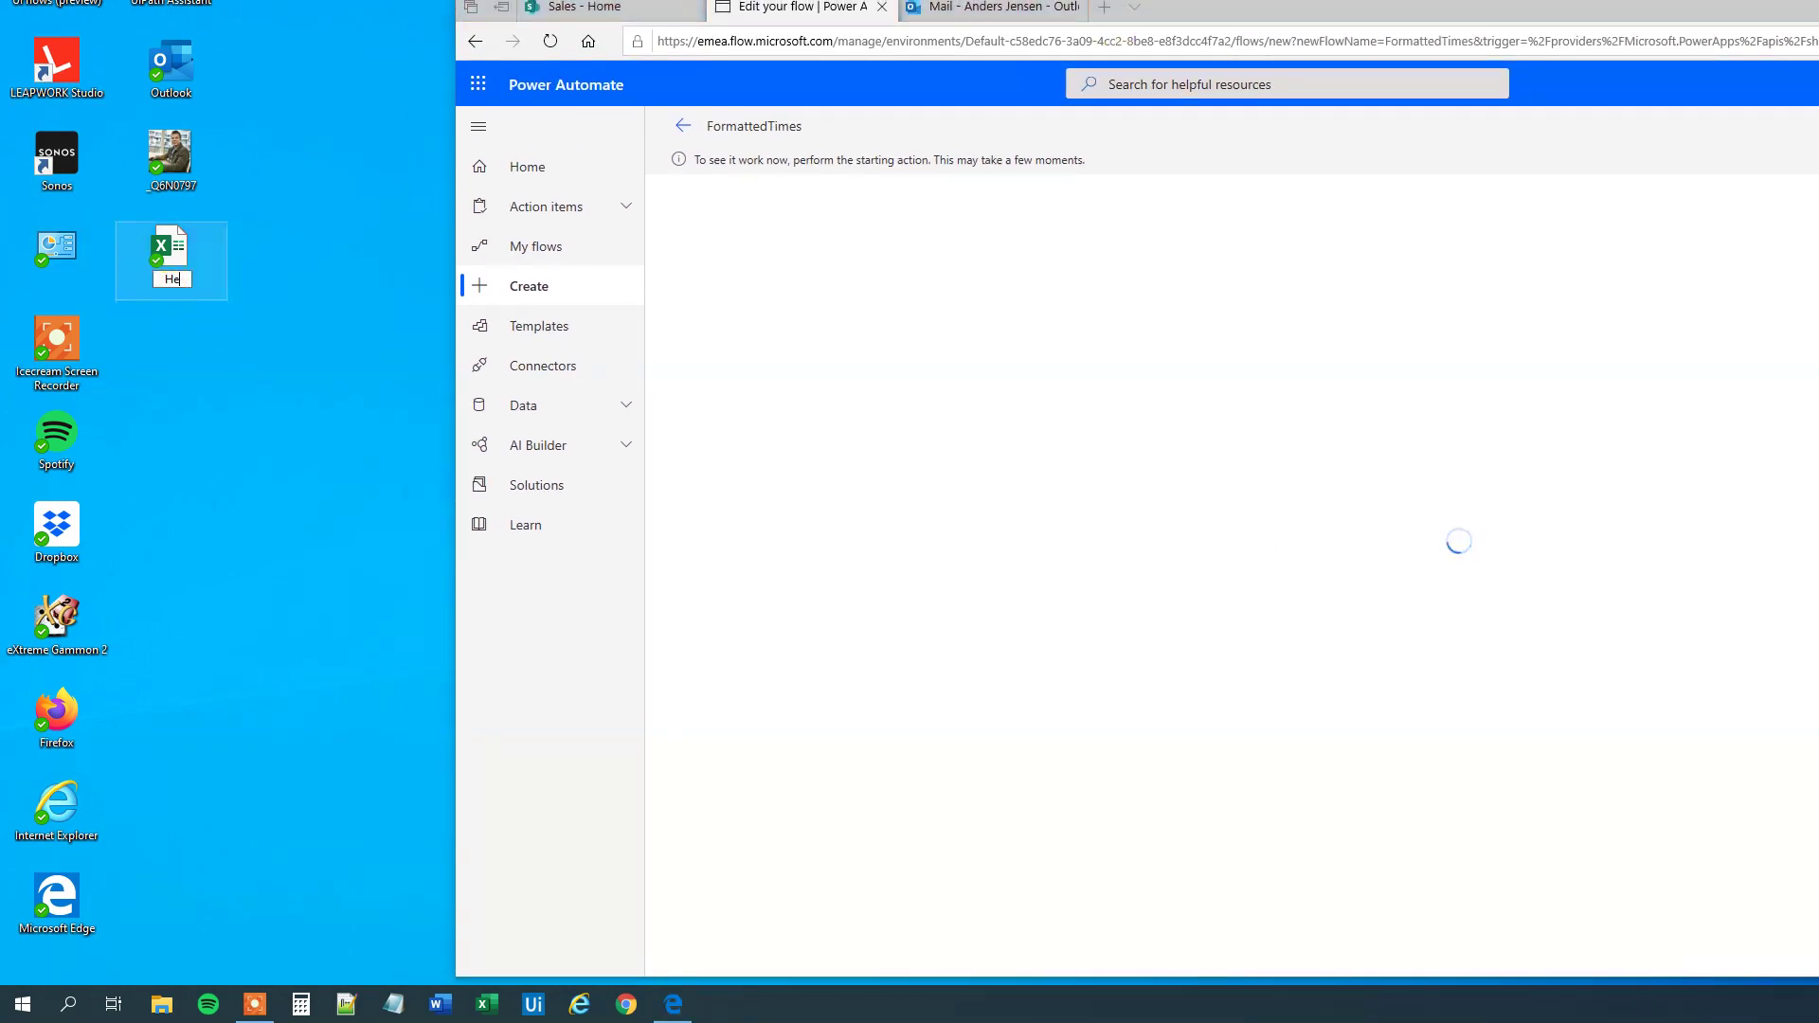
{"action": "type", "text": "y viewers"}
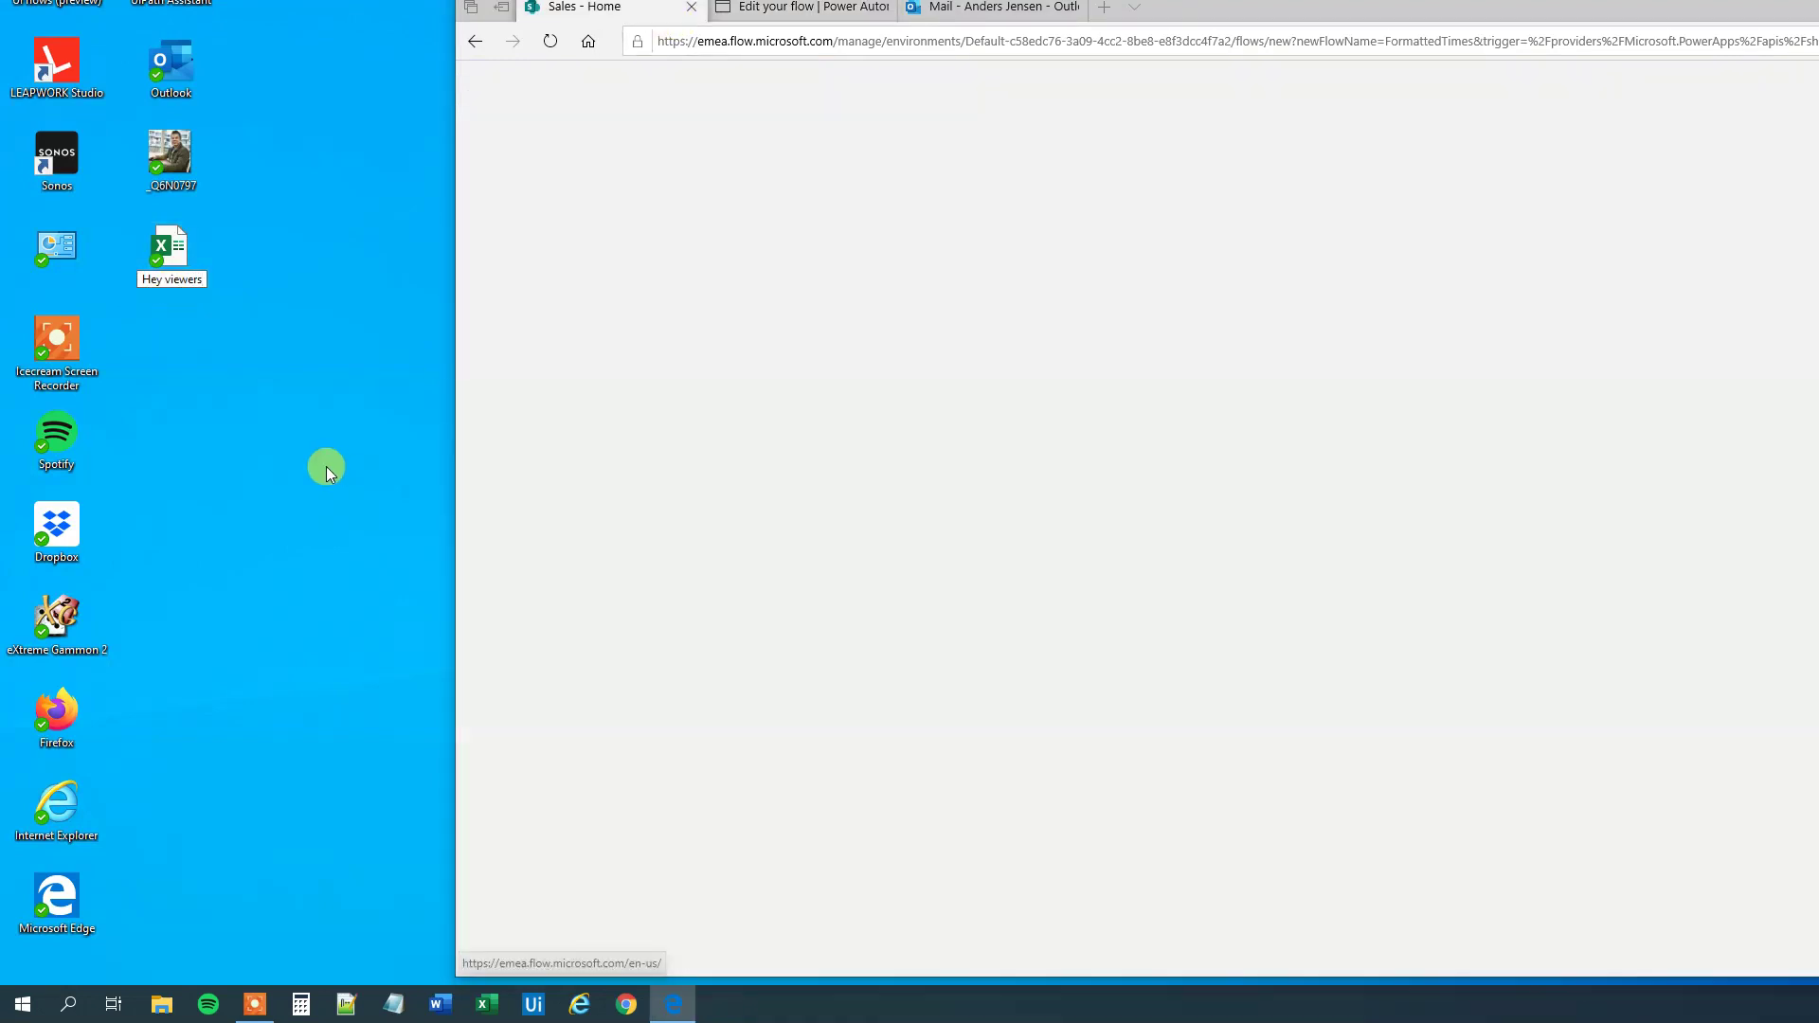
{"action": "left_click_drag", "start_coordinate": [171, 248], "coordinate": [1644, 735]}
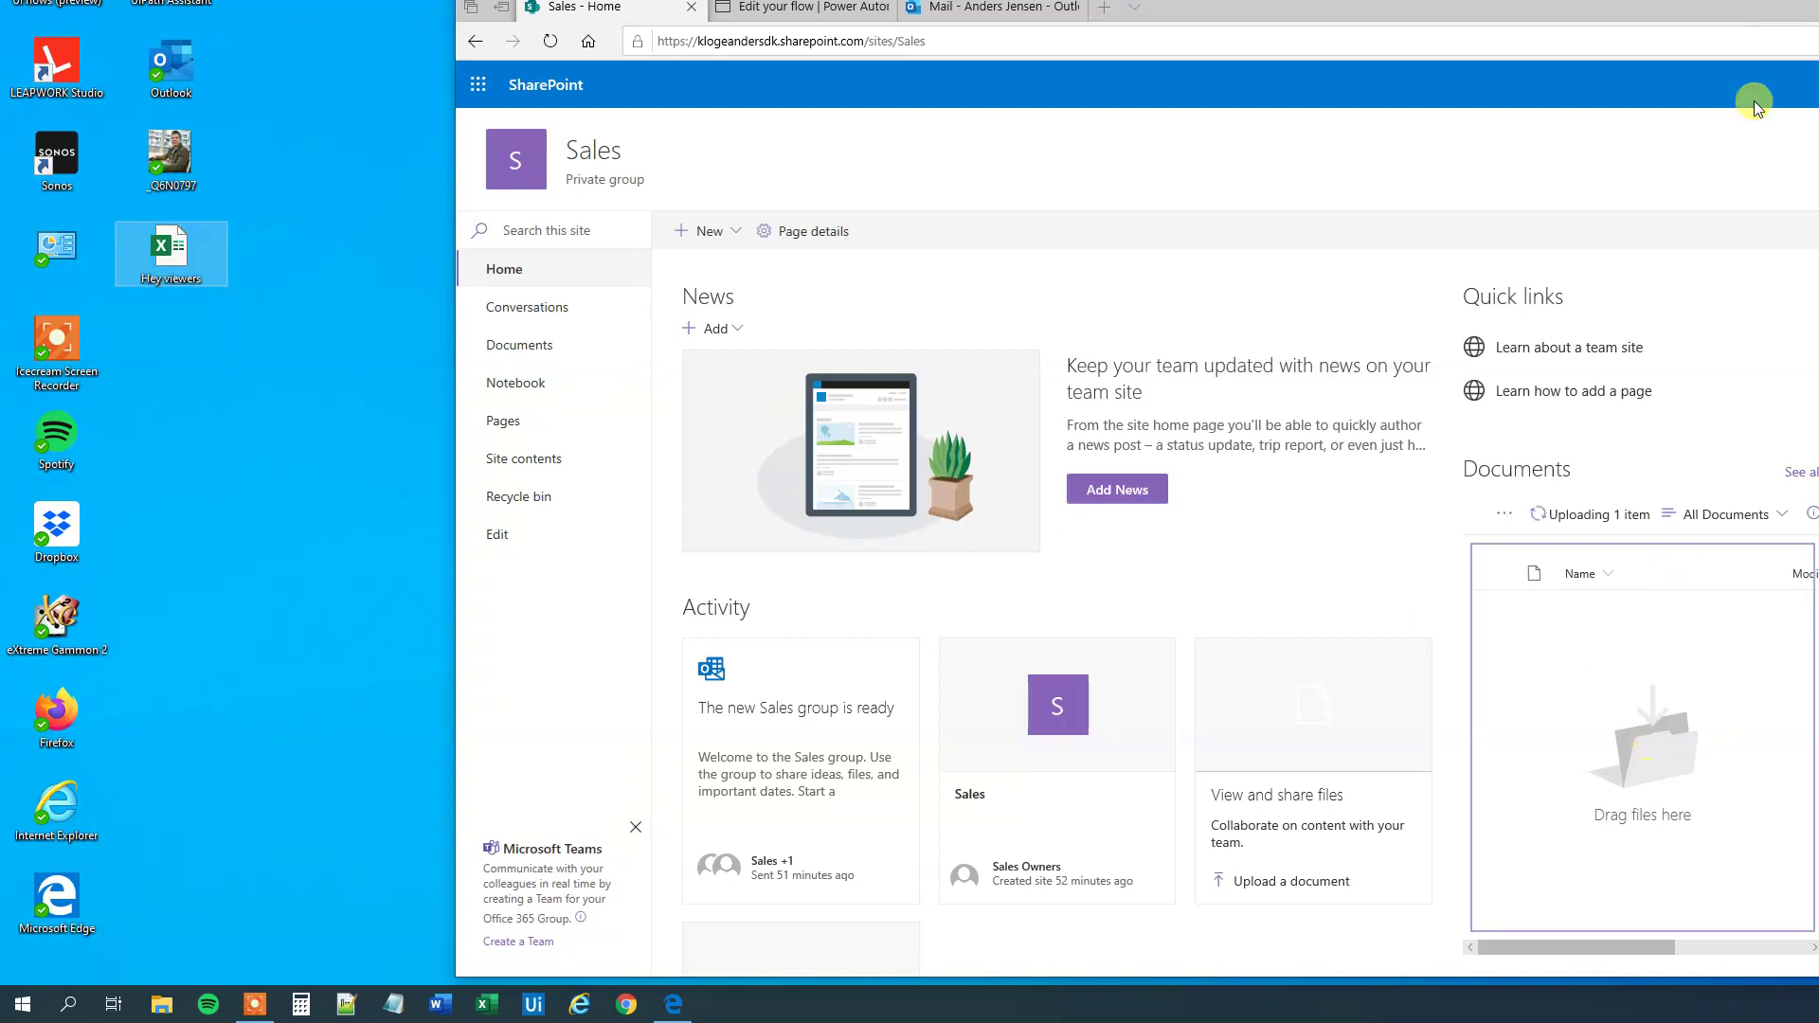
{"action": "double_click", "coordinate": [1534, 11]}
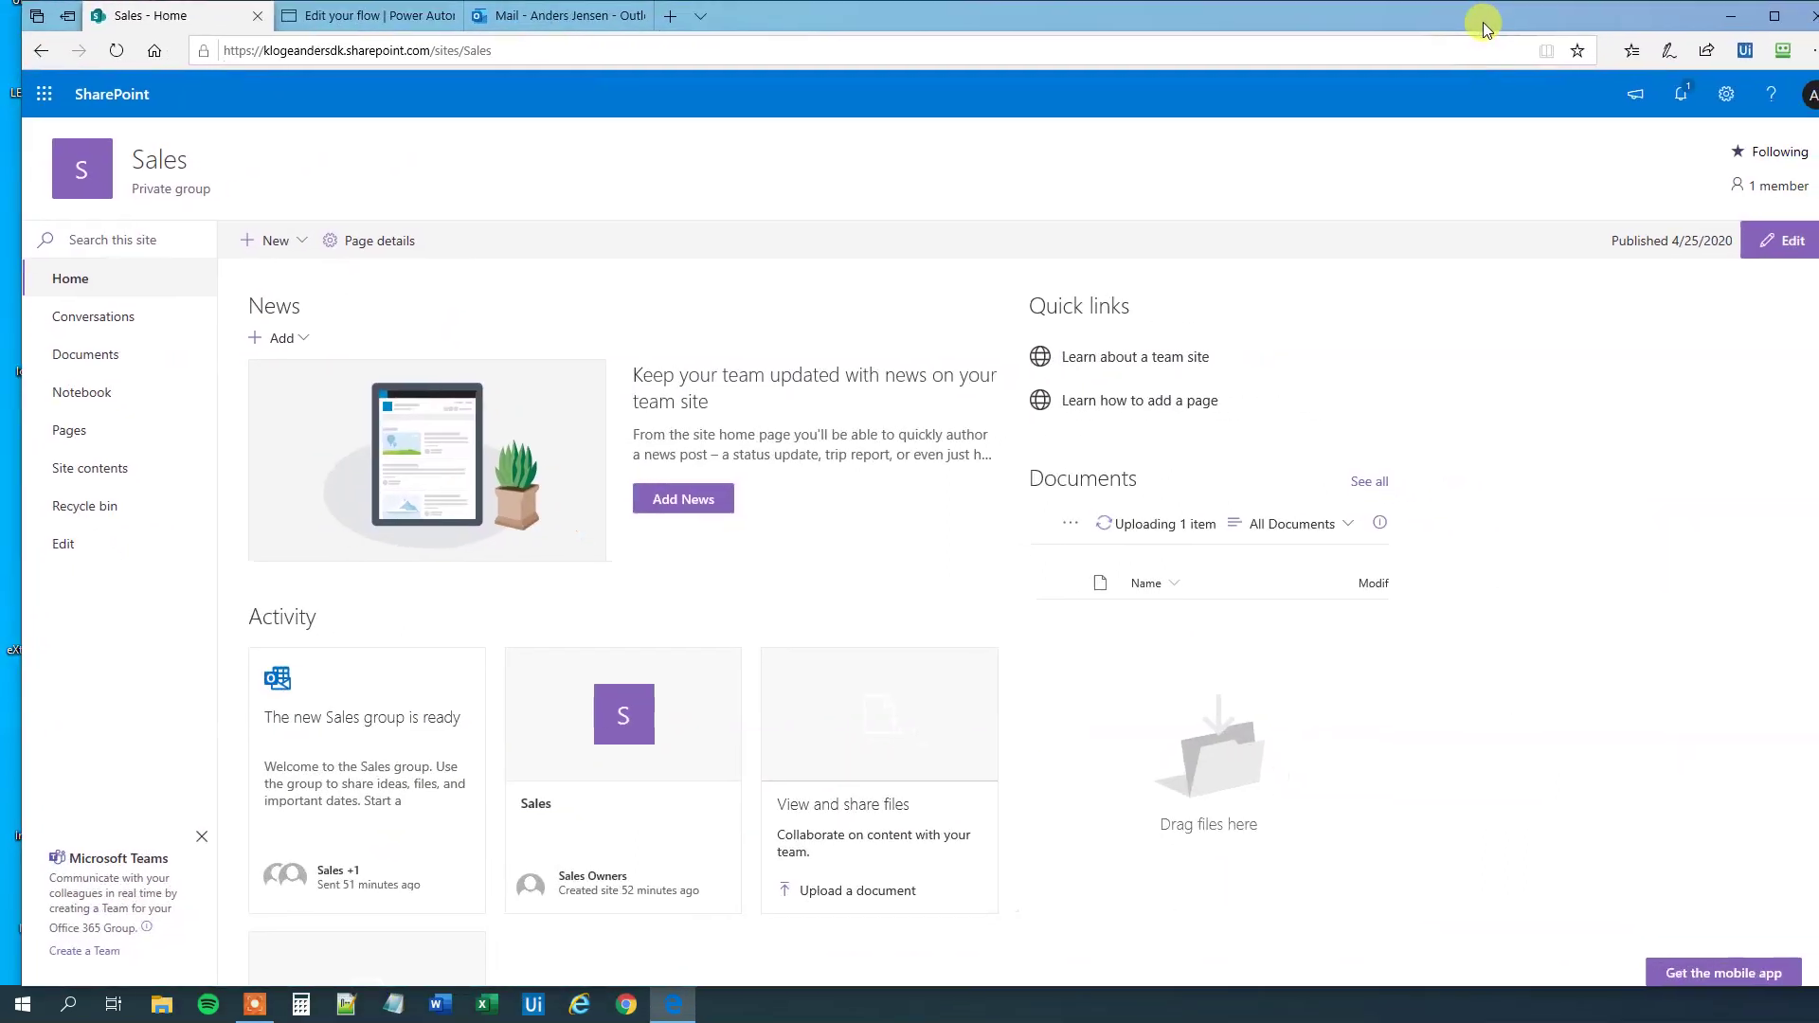
{"action": "left_click_drag", "start_coordinate": [1463, 21], "coordinate": [1470, 21]}
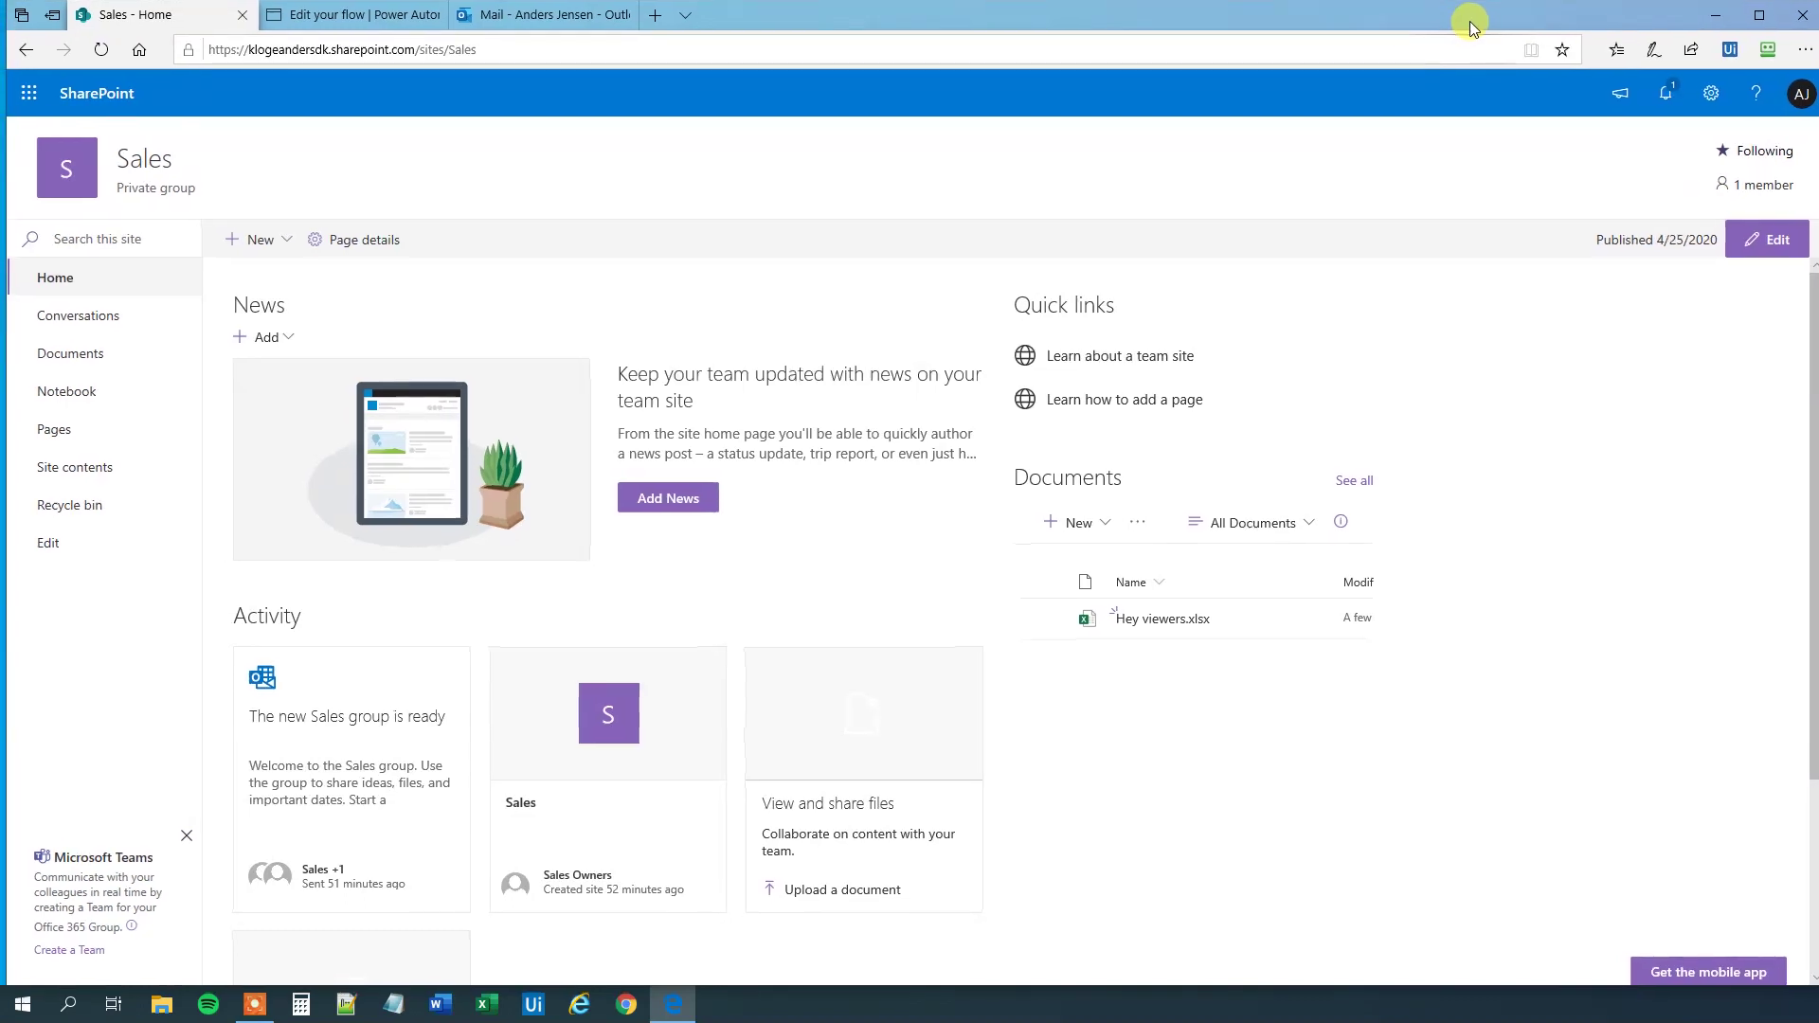
- Check the FormattedTimes run history for the successful test run
{"action": "left_click", "coordinate": [346, 17]}
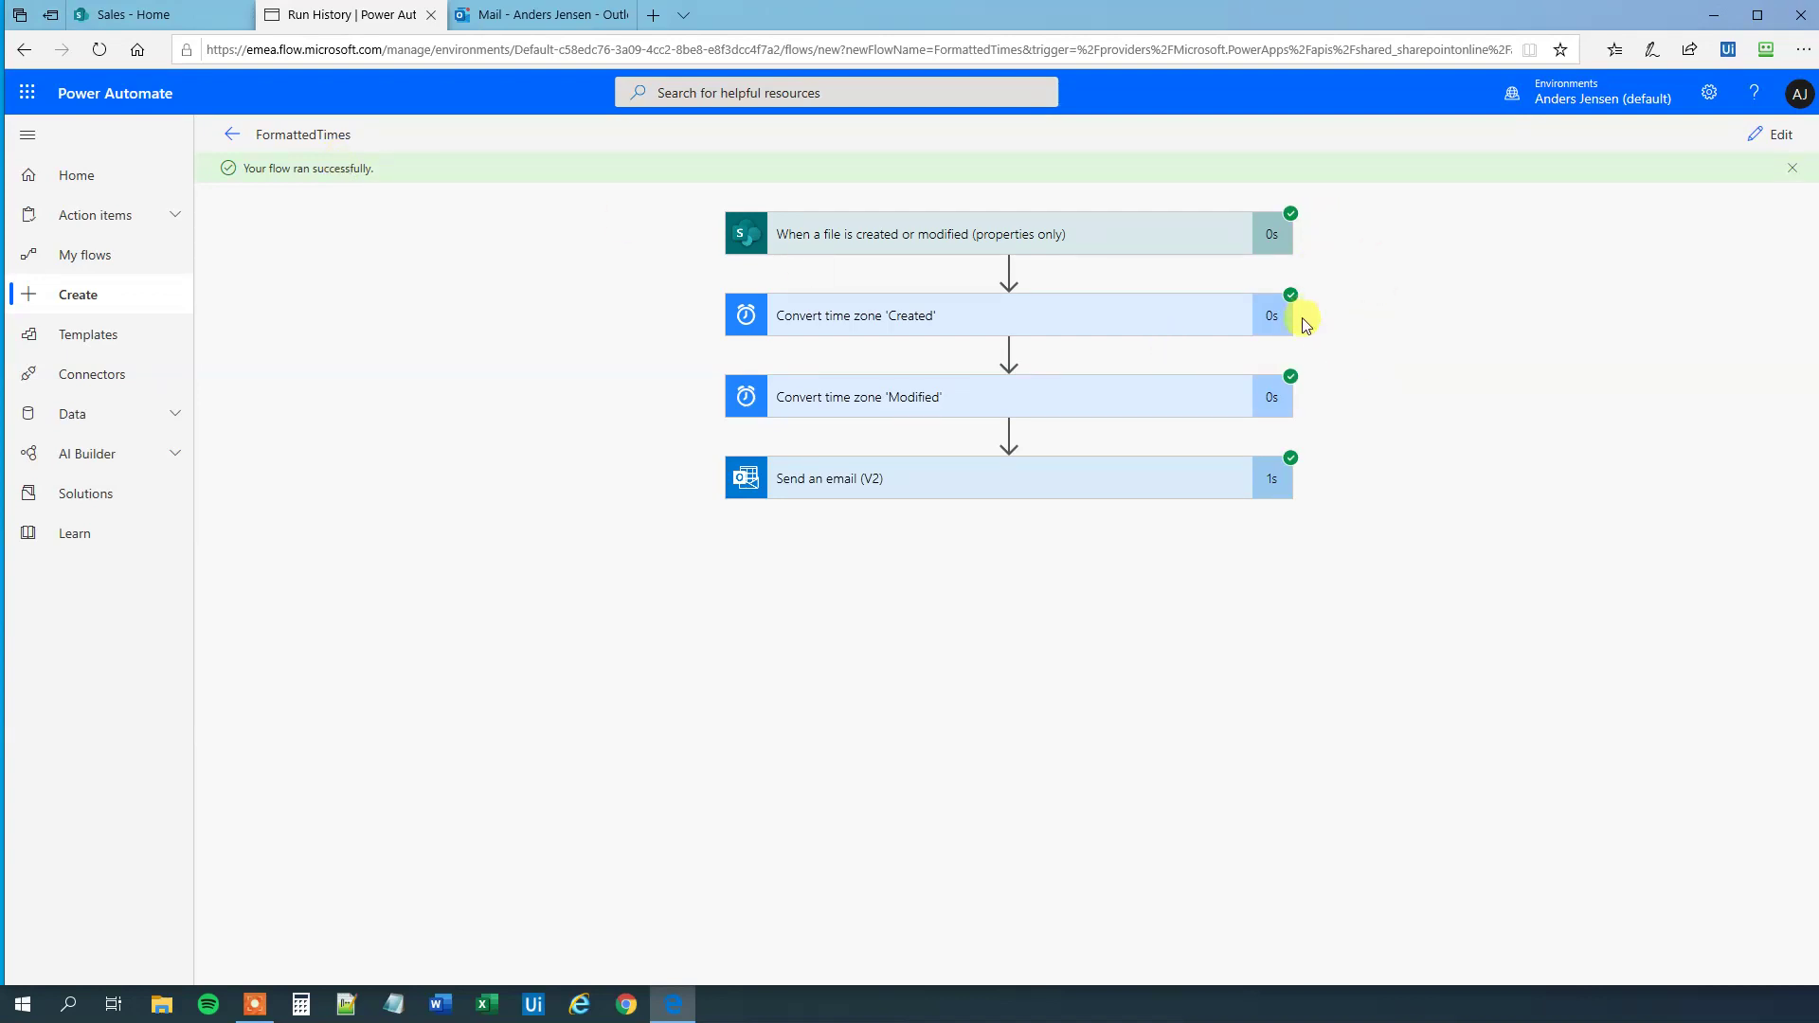
- Open the 'A file was created/modified: Hey viewers' email in Outlook and review its folder path and time lines
{"action": "left_click", "coordinate": [492, 23]}
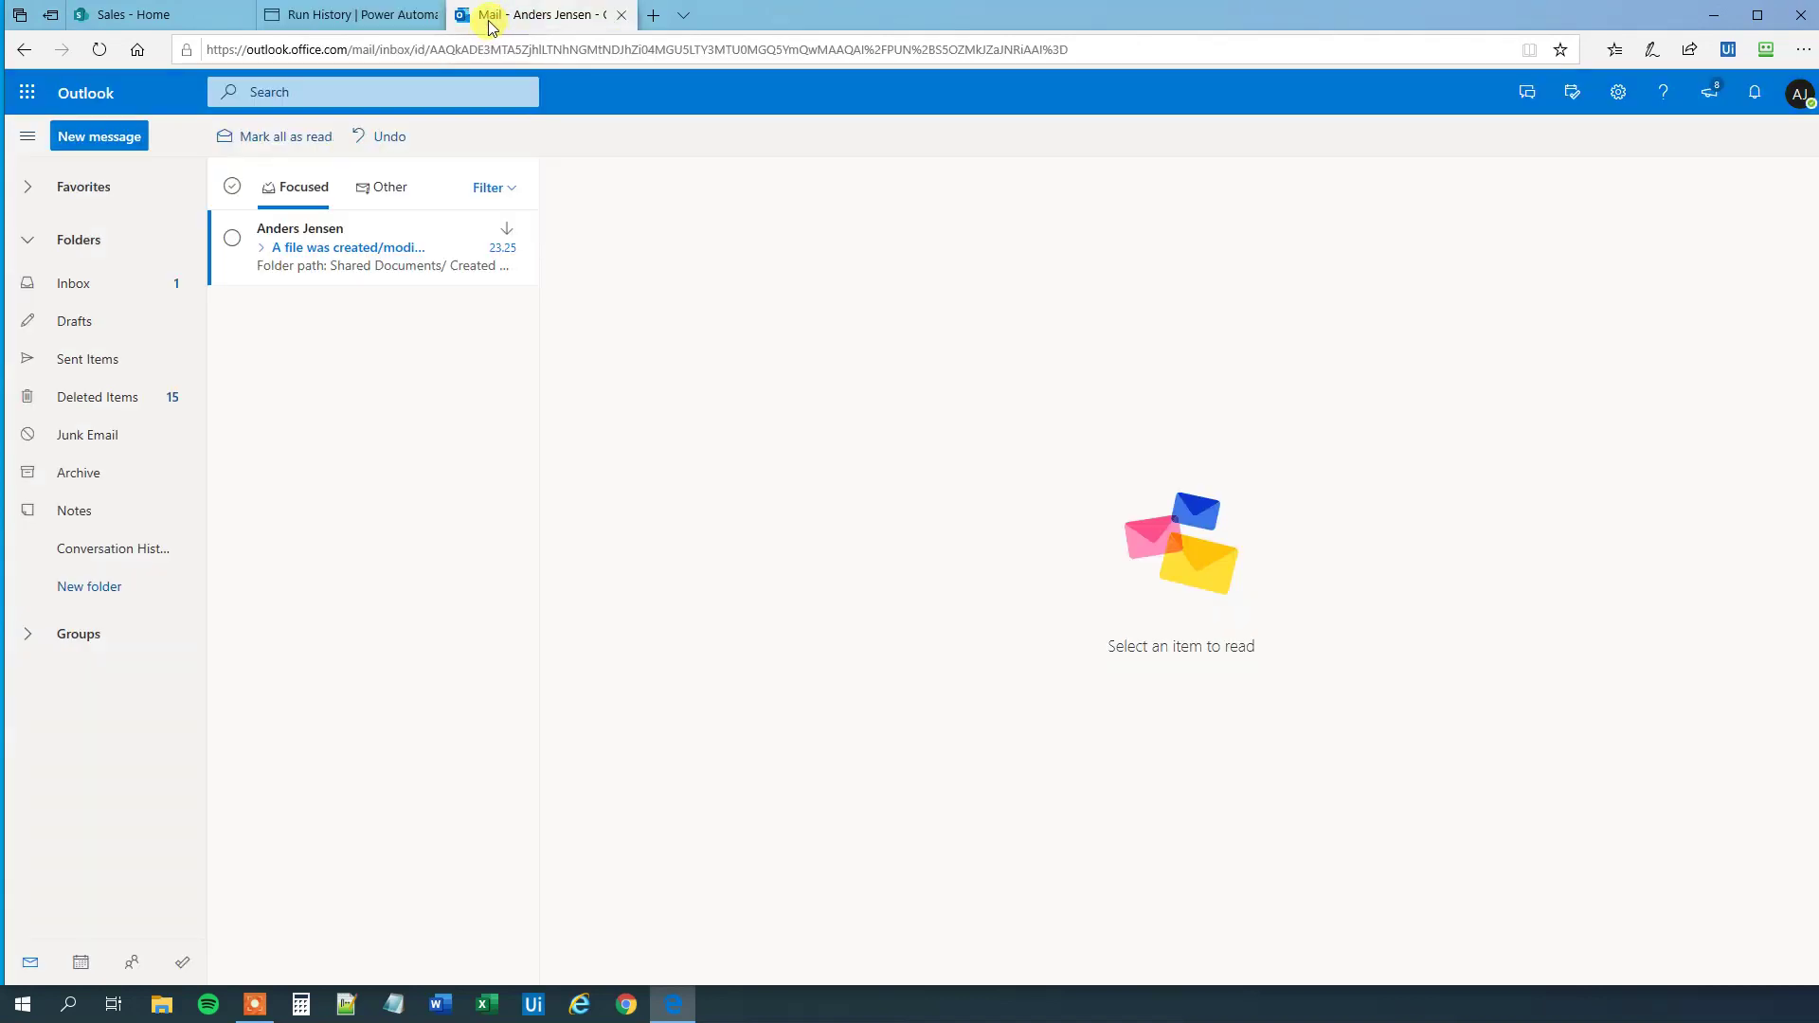
{"action": "left_click", "coordinate": [296, 251]}
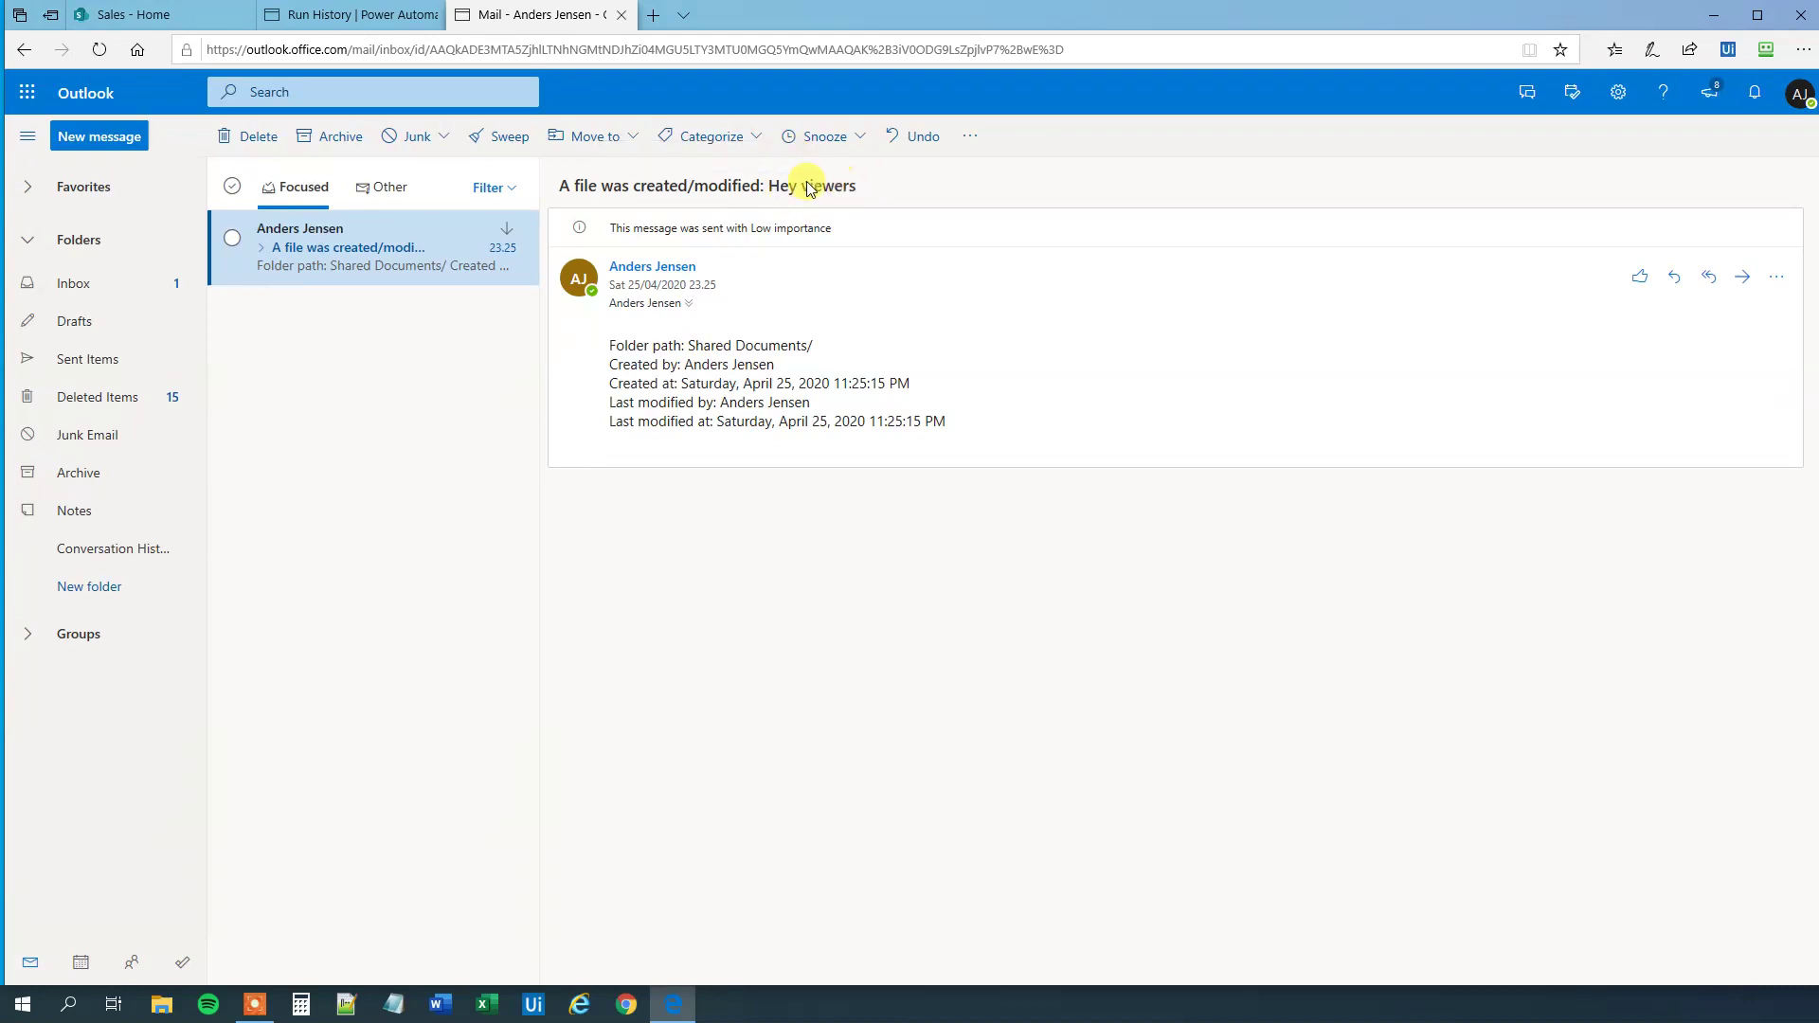
{"action": "left_click_drag", "start_coordinate": [636, 346], "coordinate": [726, 352]}
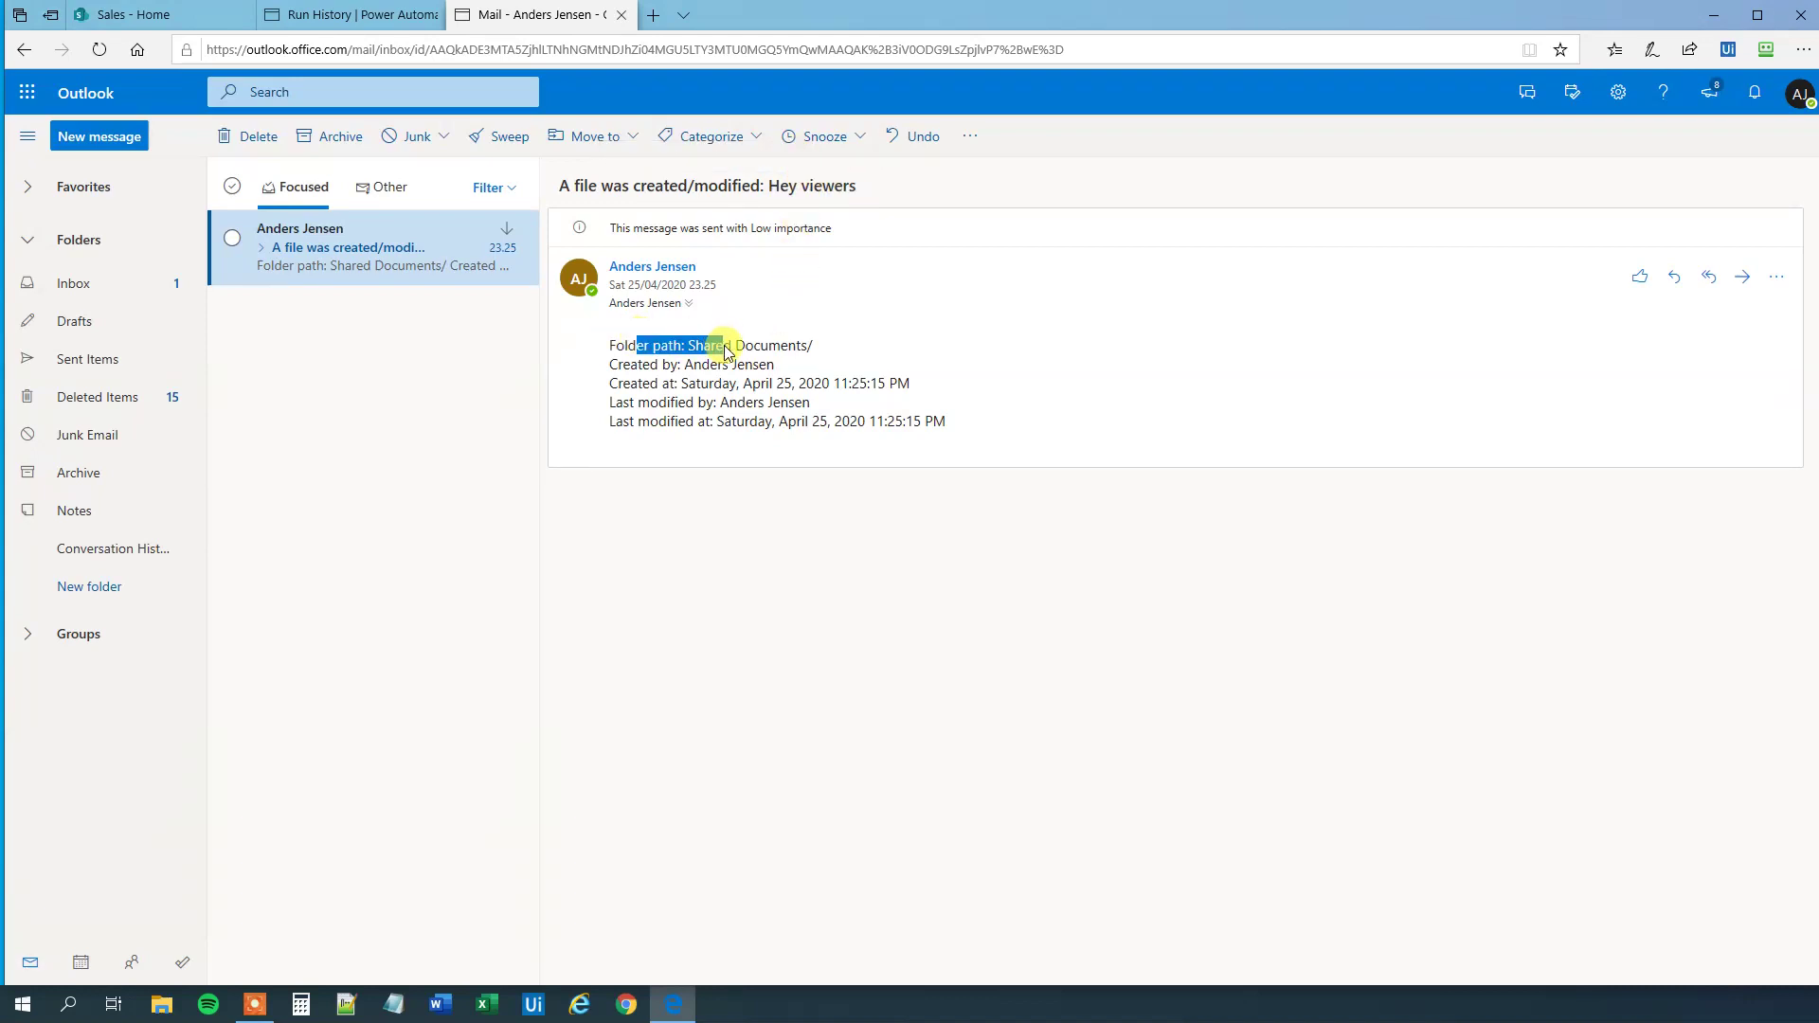
{"action": "left_click", "coordinate": [757, 353]}
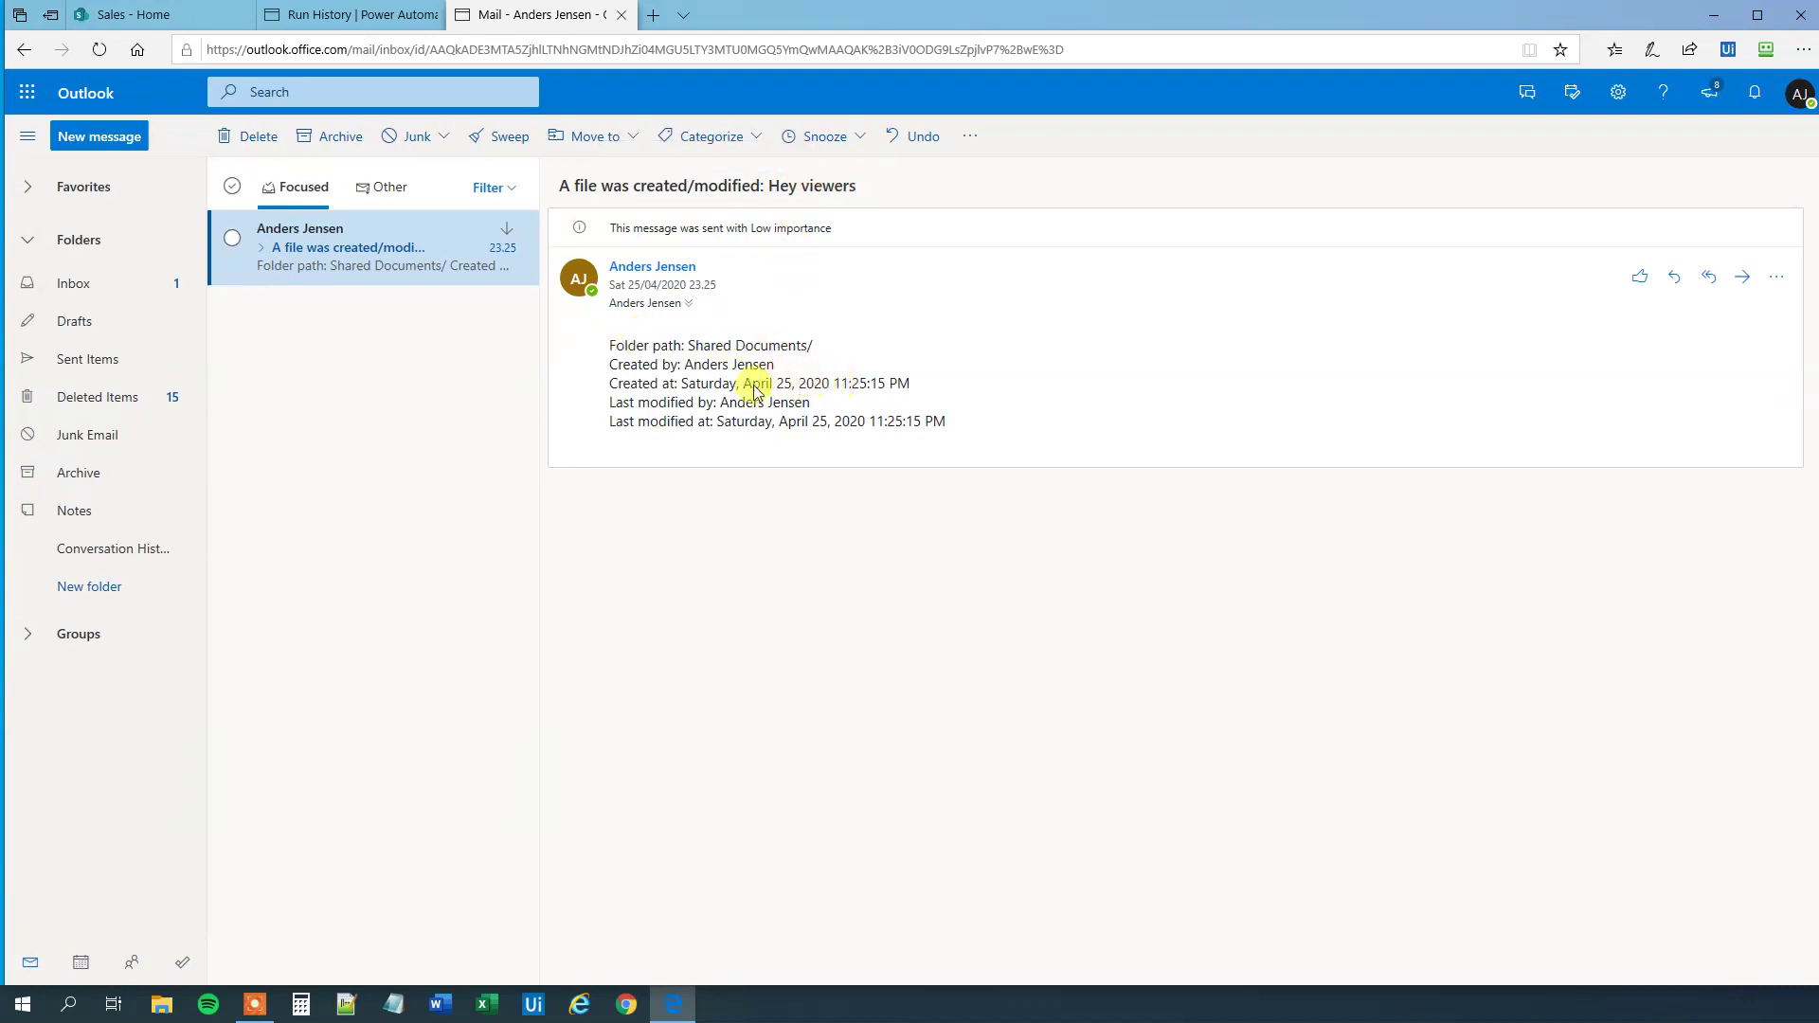
{"action": "left_click_drag", "start_coordinate": [617, 384], "coordinate": [867, 392]}
{"action": "left_click", "coordinate": [845, 384]}
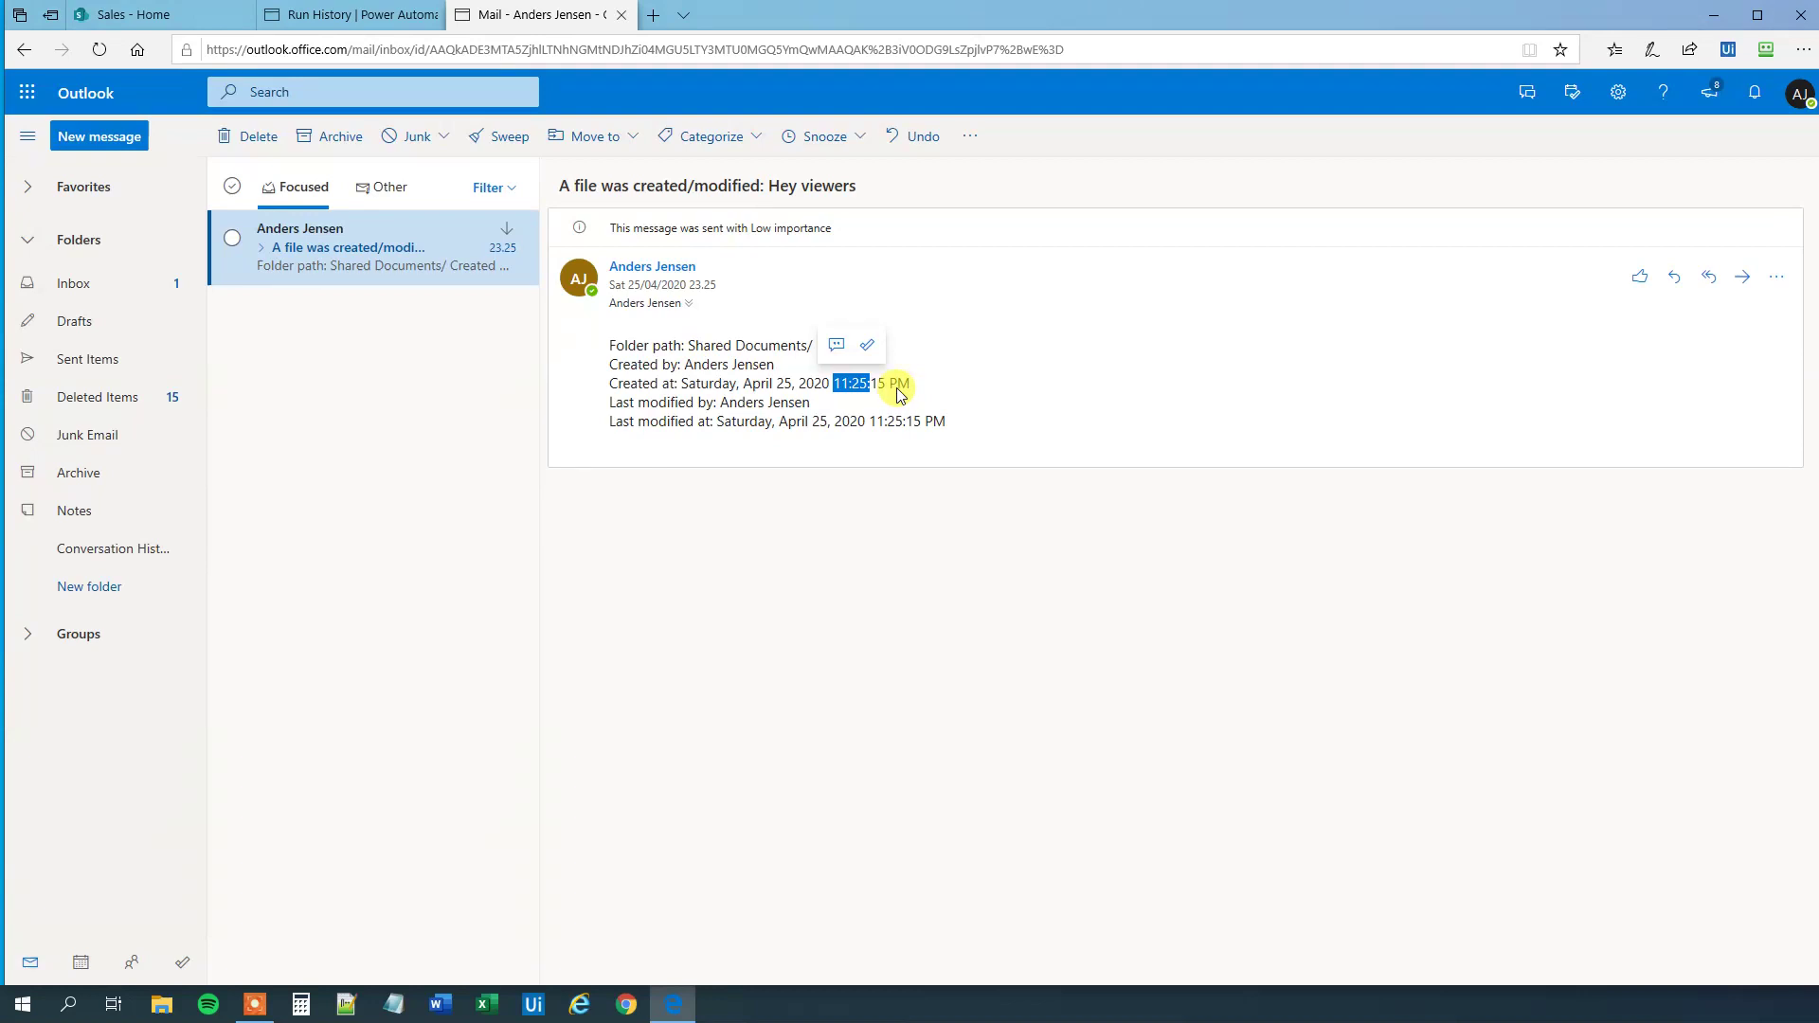